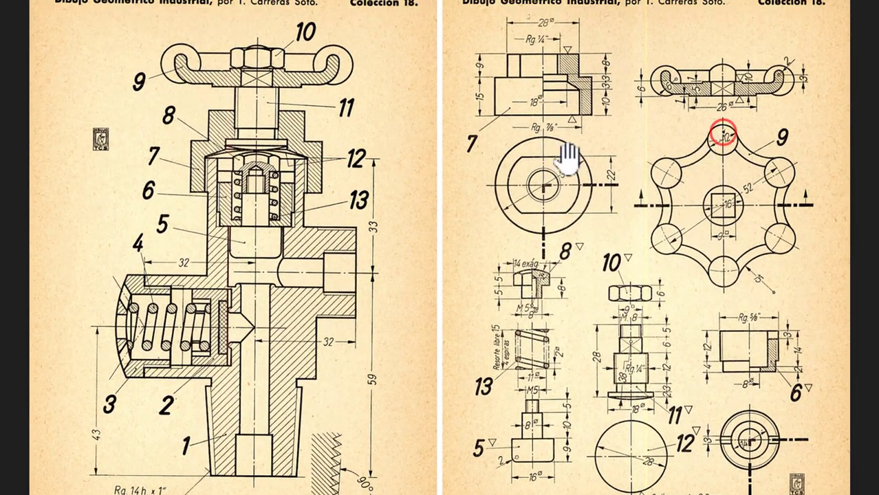
# Step: Examine the hand wheel's dimensions on the scanned sheet for part 9, and in section A-A and the plan view of the IDW drawing
pyautogui.click(692, 190)
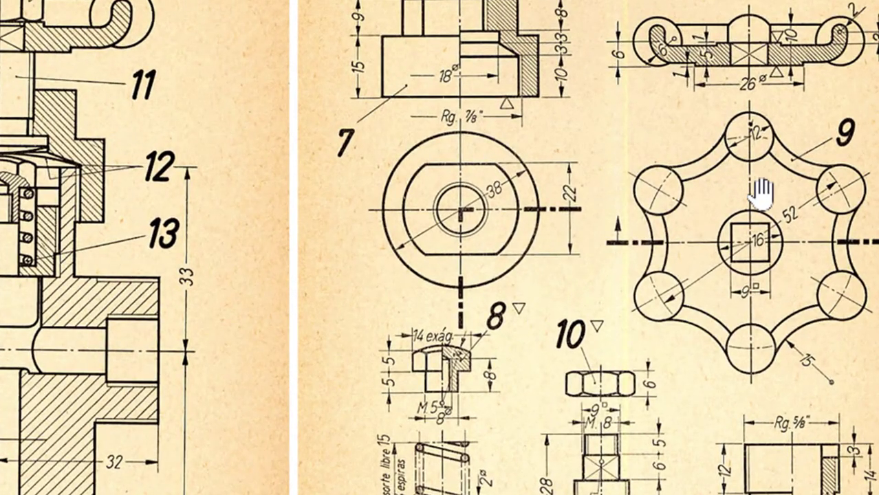
pyautogui.moveTo(757, 181); pyautogui.dragTo(681, 233)
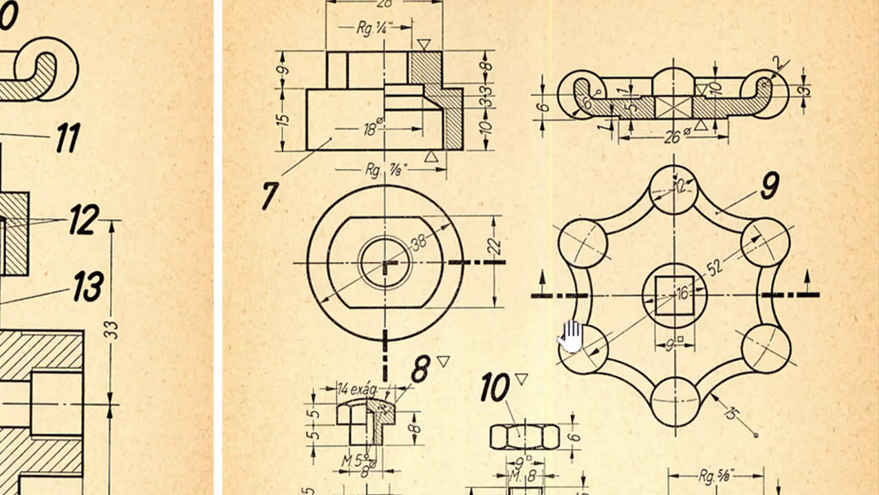
pyautogui.click(547, 45)
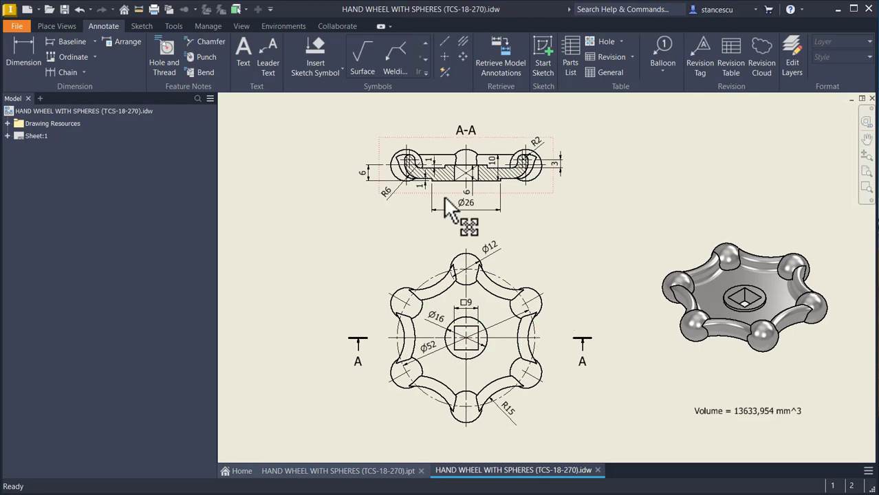
pyautogui.scroll(-1, 451, 210)
pyautogui.scroll(-3, 451, 210)
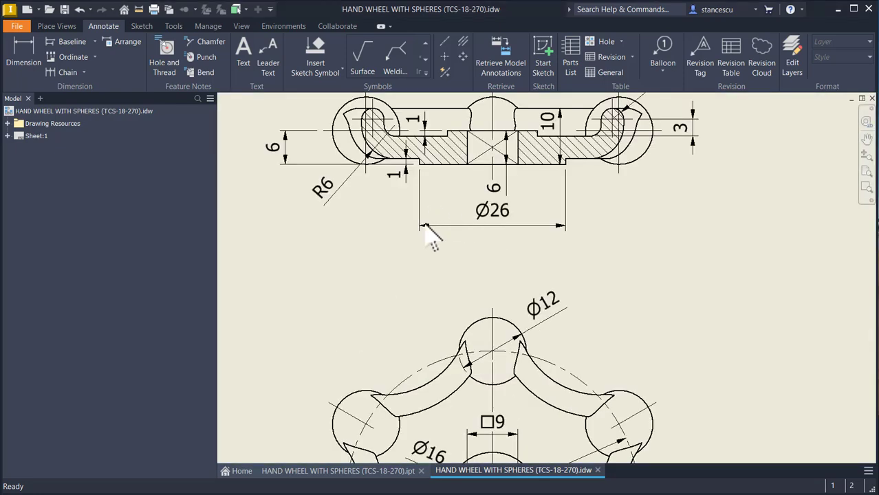
pyautogui.moveTo(429, 213); pyautogui.dragTo(445, 272, button='middle')
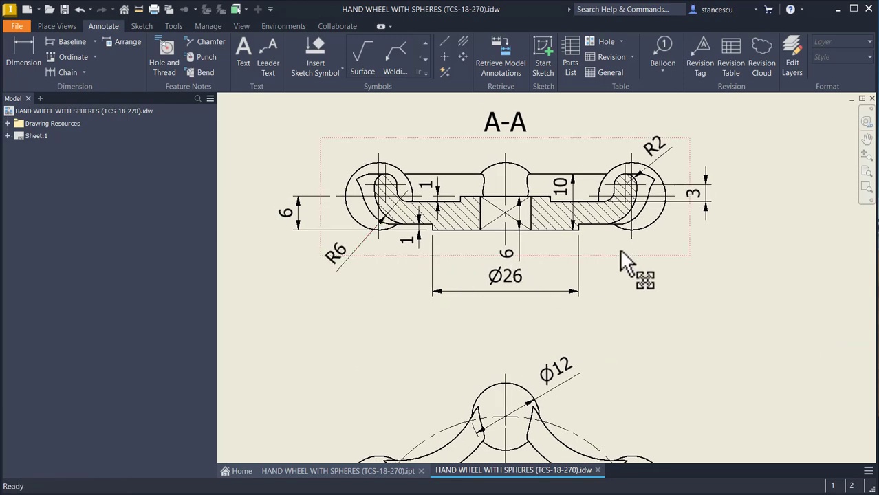
pyautogui.moveTo(687, 327); pyautogui.dragTo(655, 124, button='middle')
pyautogui.moveTo(697, 284); pyautogui.dragTo(716, 177, button='middle')
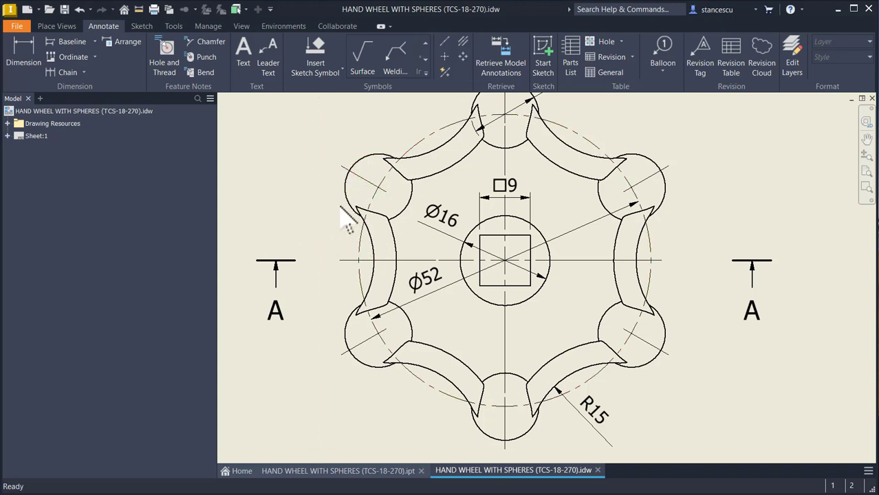
pyautogui.press('Home')
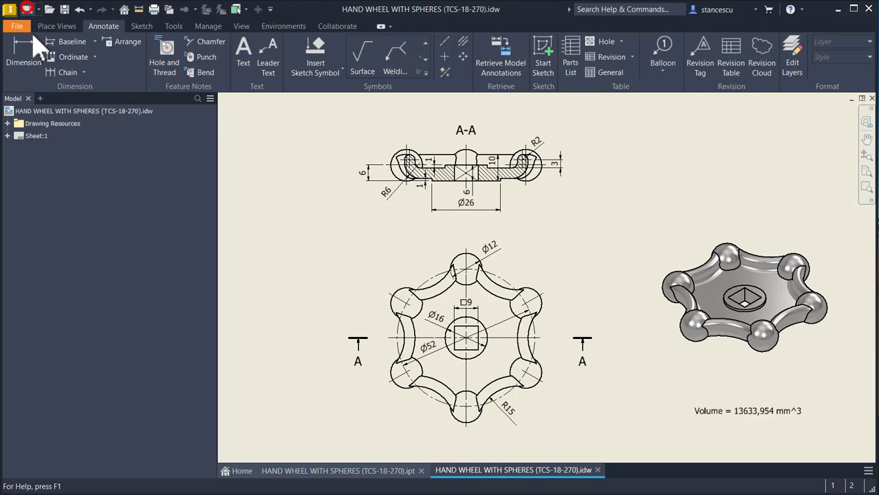
# Step: Create a new part from the metric Standard (mm).ipt template and start a 2D sketch on the XY plane
pyautogui.hotkey('ctrl', 'n')
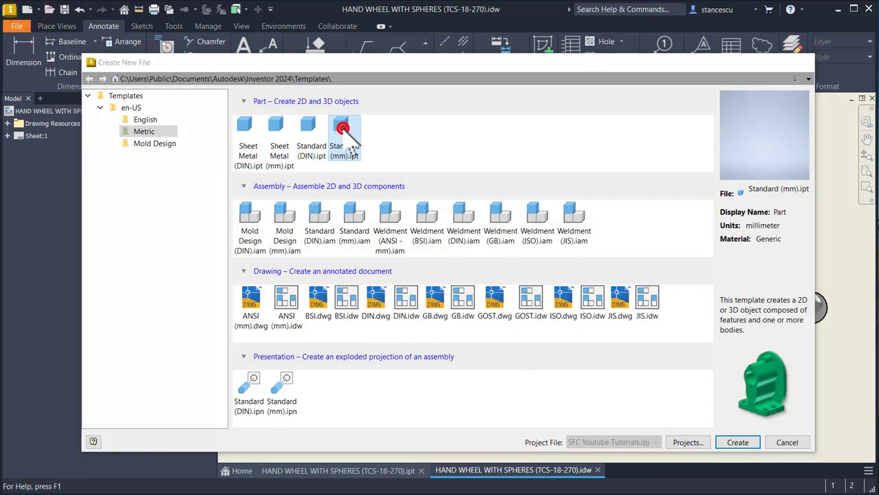
pyautogui.doubleClick(345, 141)
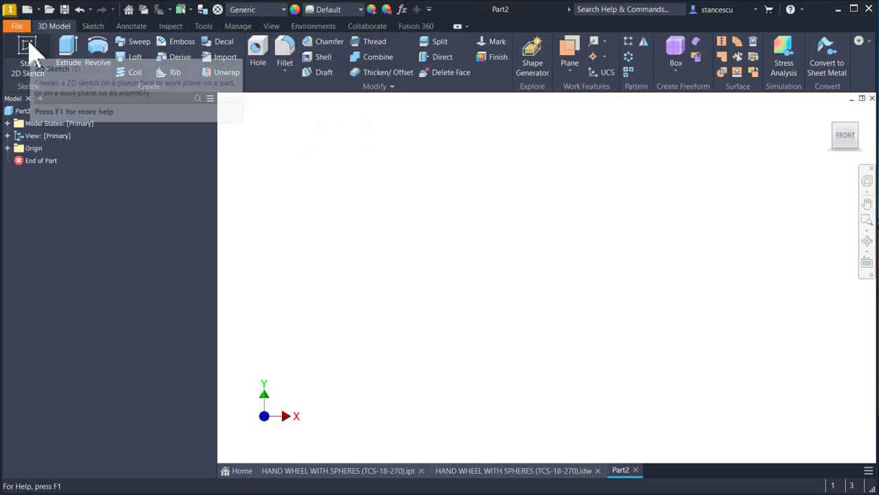
pyautogui.click(27, 47)
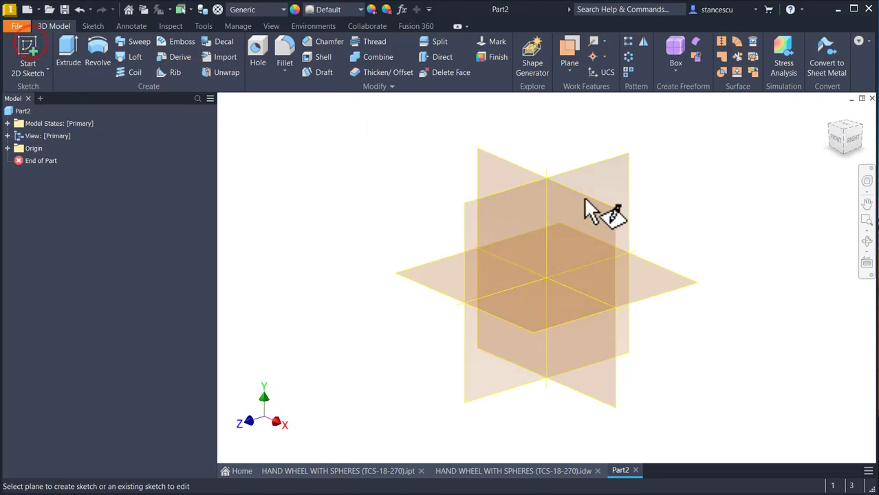
pyautogui.click(517, 174)
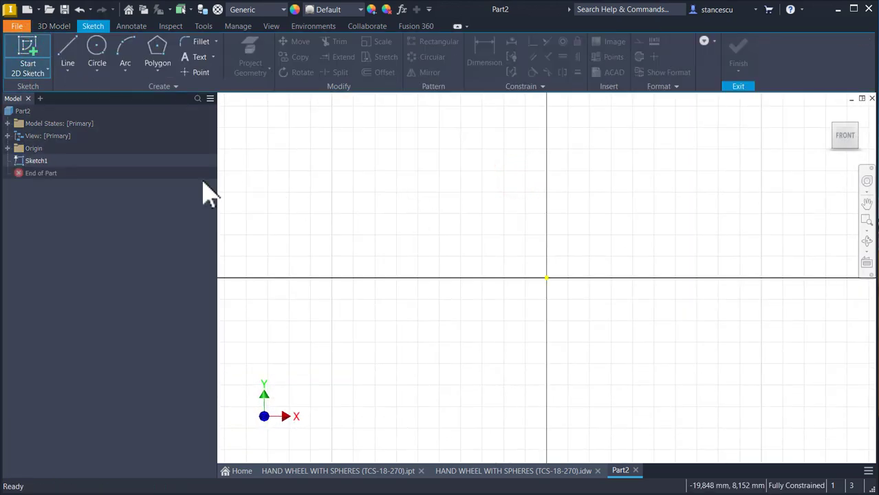
# Step: Draw a 12 mm diameter circle above and to the left of the sketch origin
pyautogui.click(97, 57)
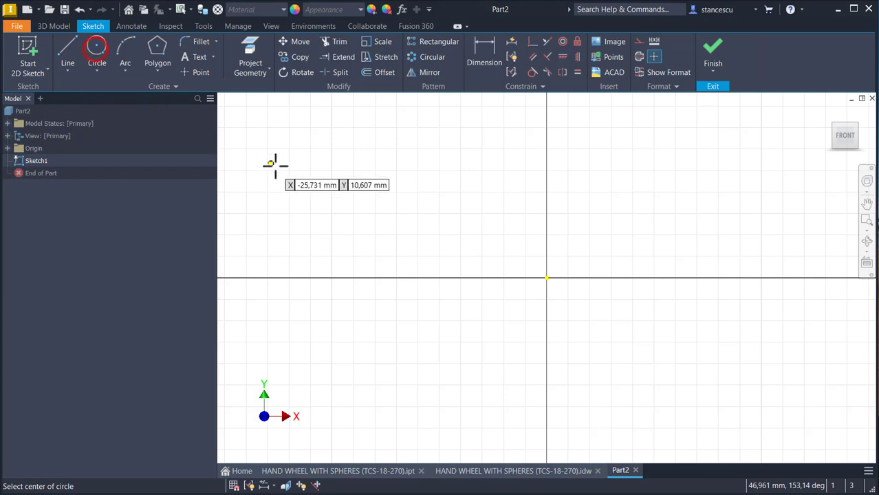
pyautogui.click(308, 179)
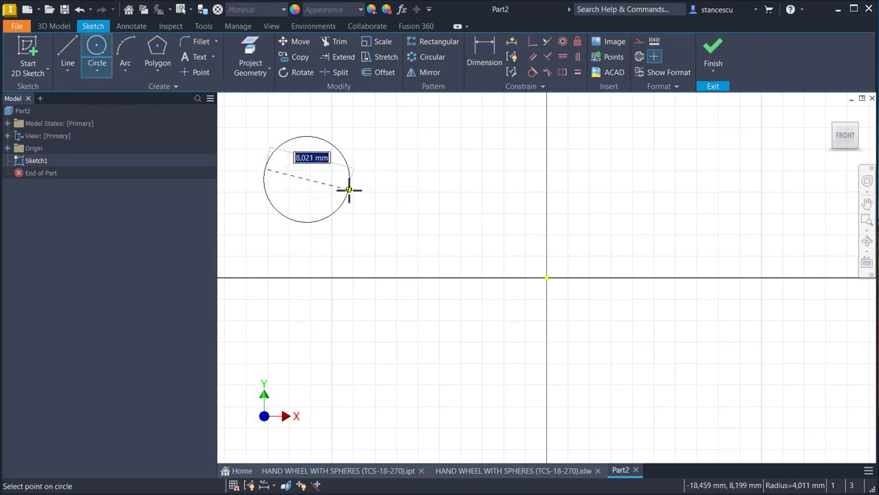
pyautogui.press('Return')
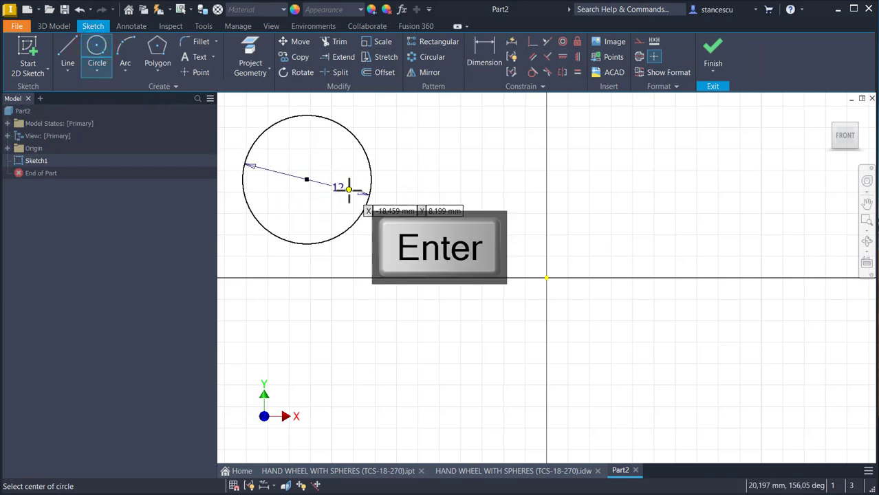
# Step: Dimension the vertical distance from the origin to the circle's centre as 6 mm
pyautogui.click(484, 49)
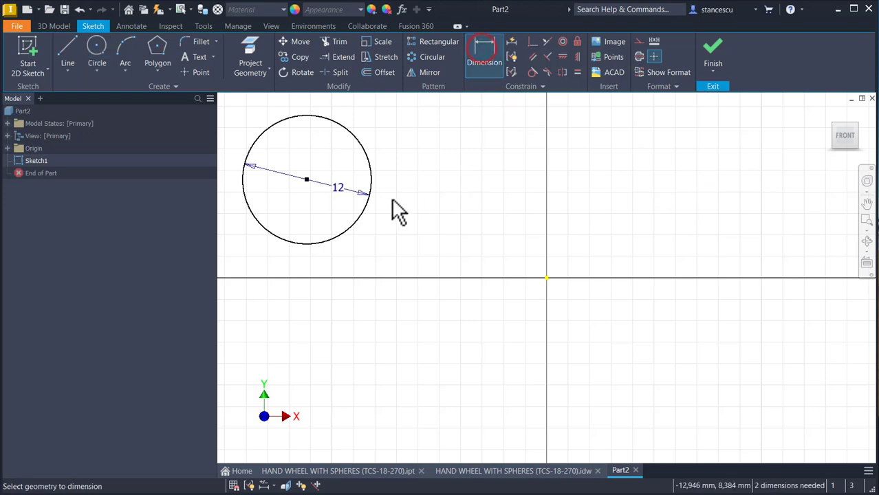
pyautogui.click(335, 237)
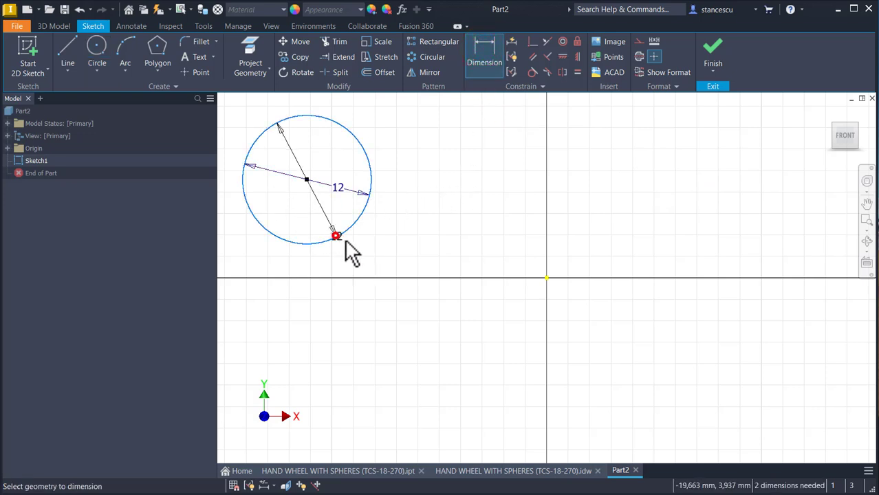
pyautogui.click(546, 278)
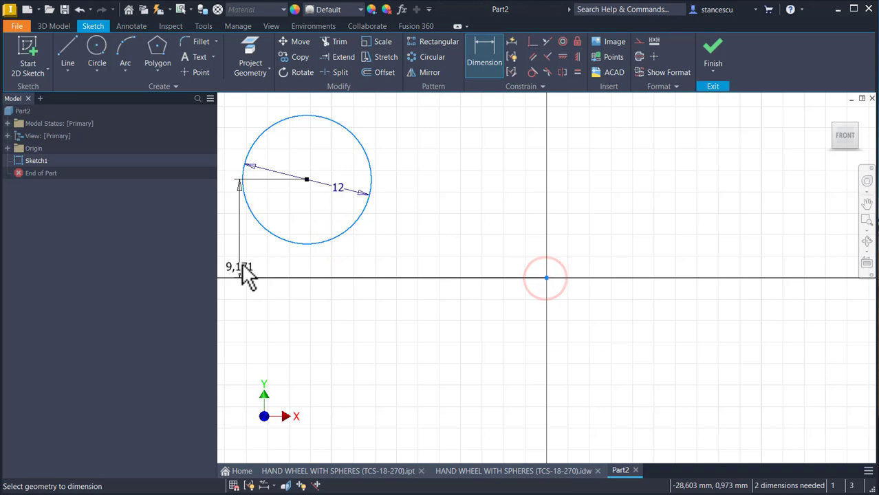
pyautogui.click(232, 240)
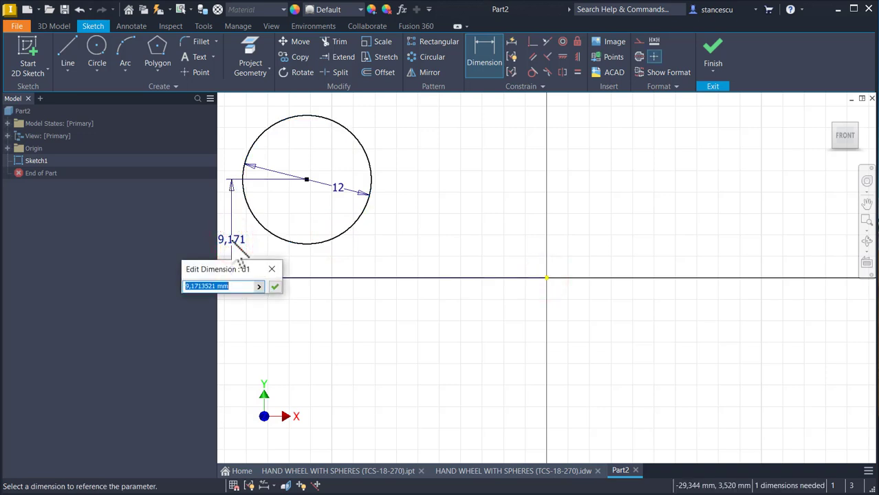
pyautogui.press('Return')
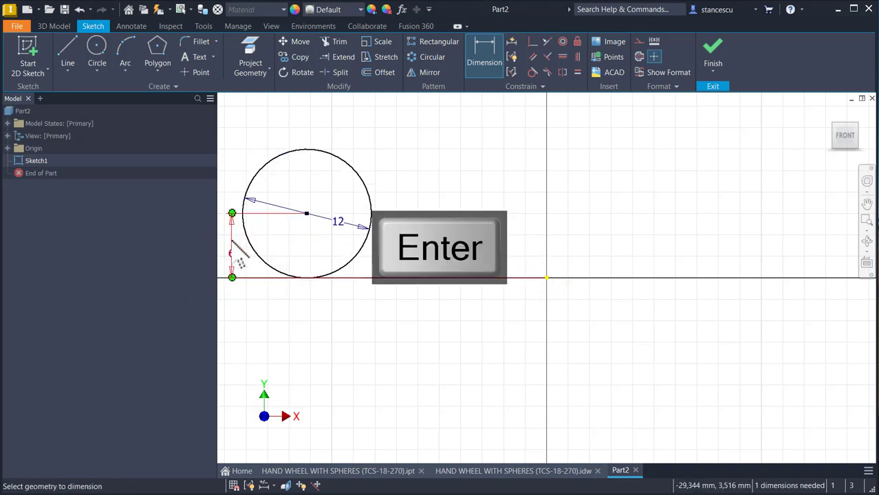
# Step: Dimension the horizontal distance from the circle's centre to the origin as 52/2 mm
pyautogui.click(347, 163)
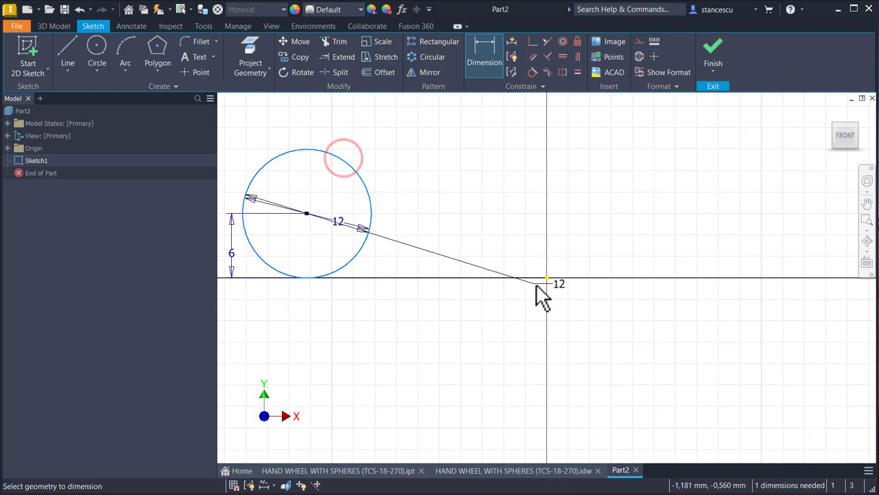
pyautogui.click(545, 277)
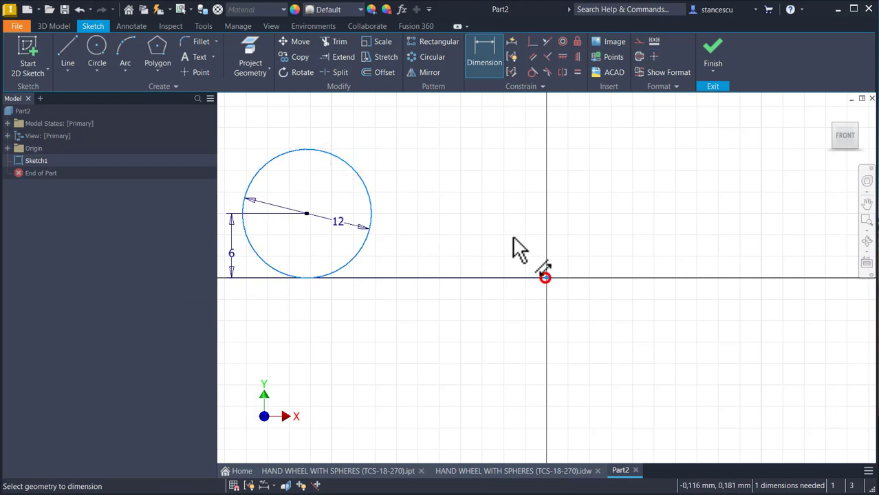
pyautogui.click(457, 133)
pyautogui.write('52/2')
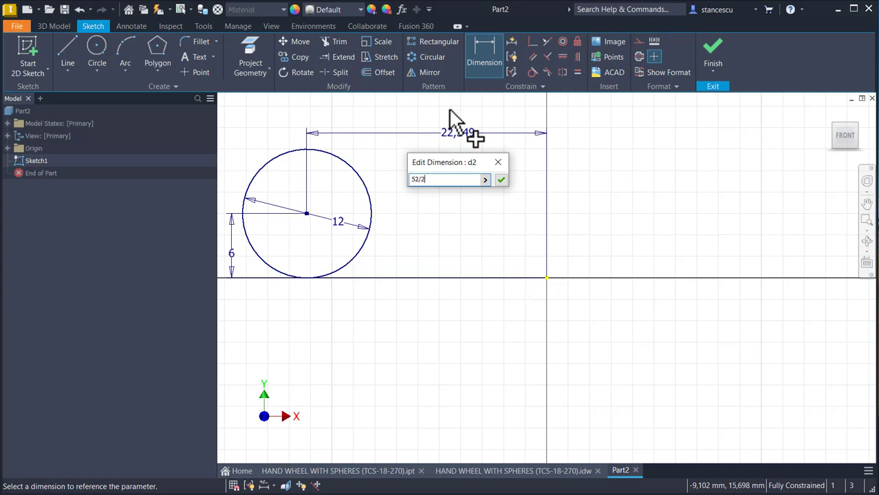
pyautogui.press('Return')
pyautogui.press('Home')
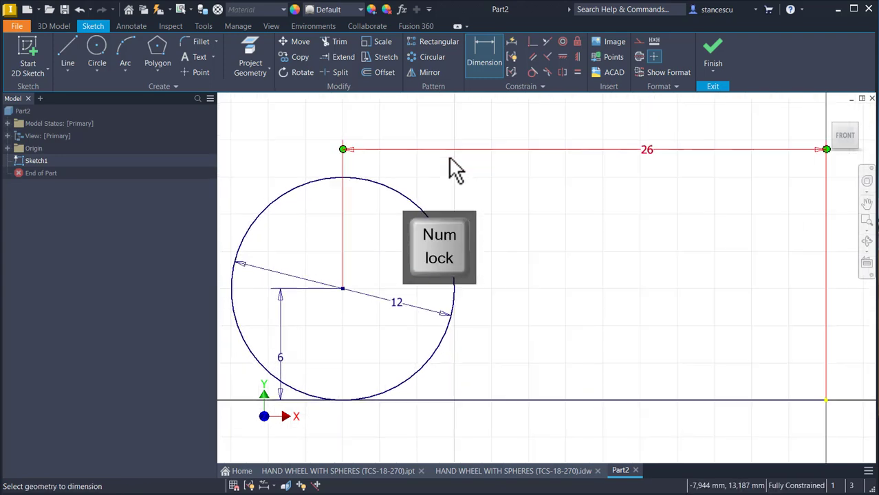
# Step: Check the sphere diameter and pitch circle diameter in the hand wheel's IDW drawing, and return to the Part2 sketch
pyautogui.click(529, 472)
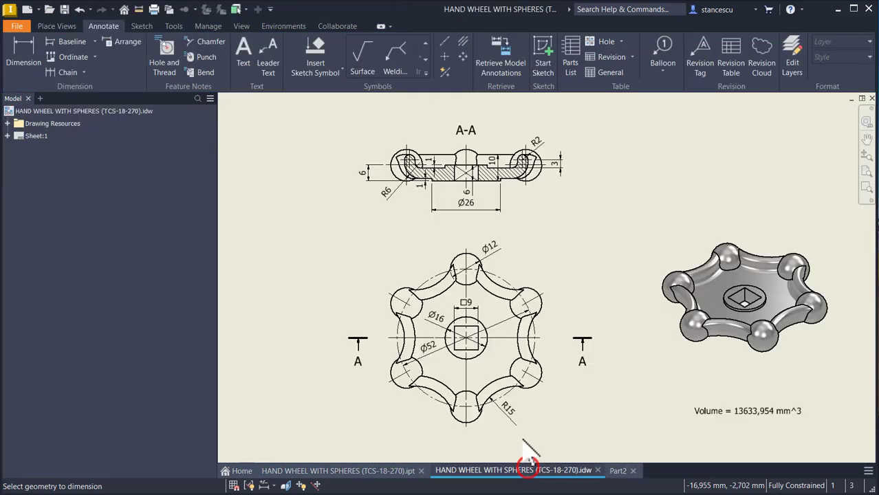
pyautogui.click(490, 289)
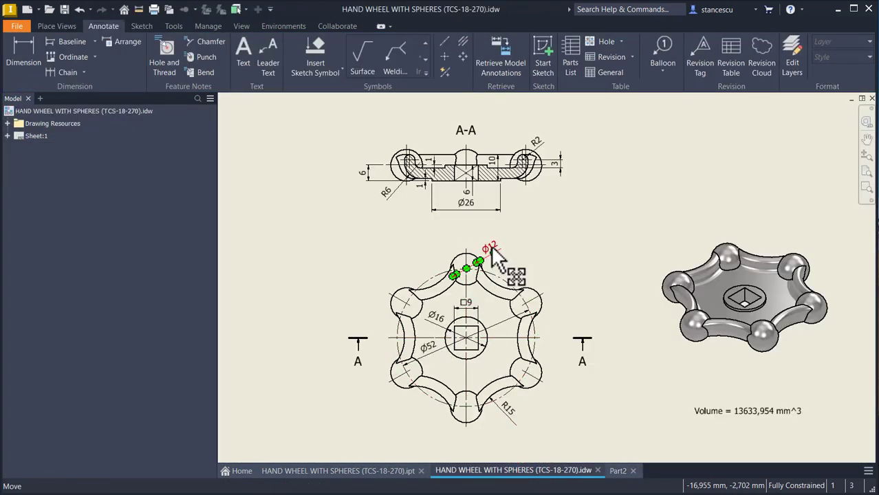
pyautogui.click(427, 366)
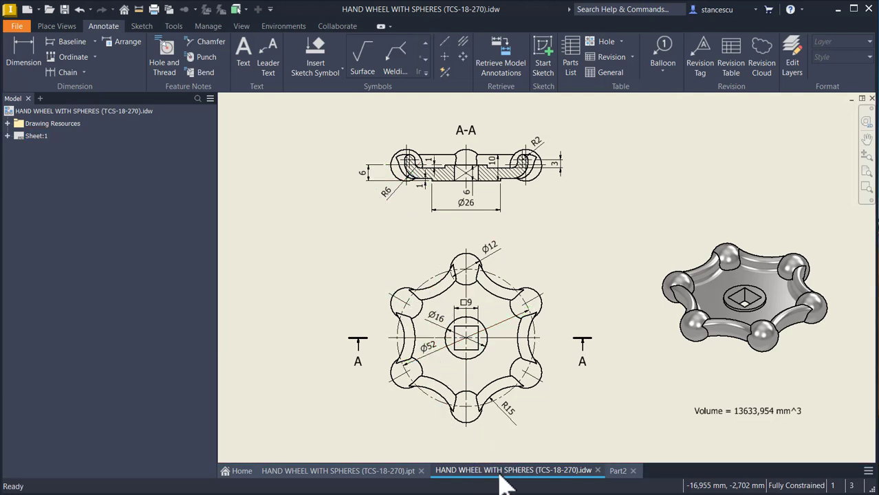
pyautogui.click(619, 471)
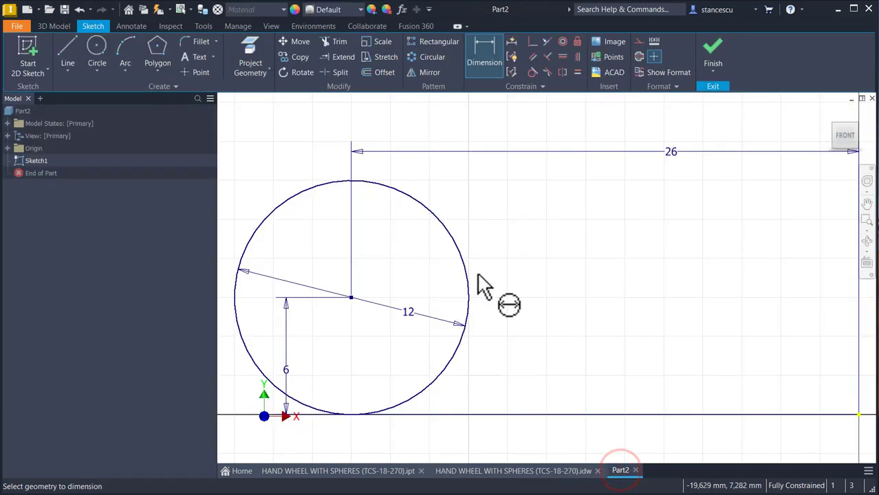
# Step: Draw a vertical line across the circle from edge to edge and make it coincident with the circle's centre
pyautogui.click(73, 51)
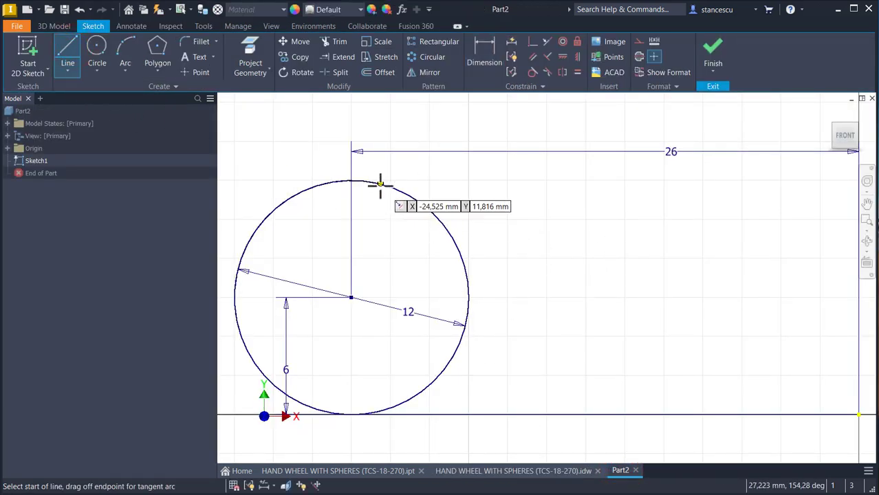
pyautogui.click(379, 185)
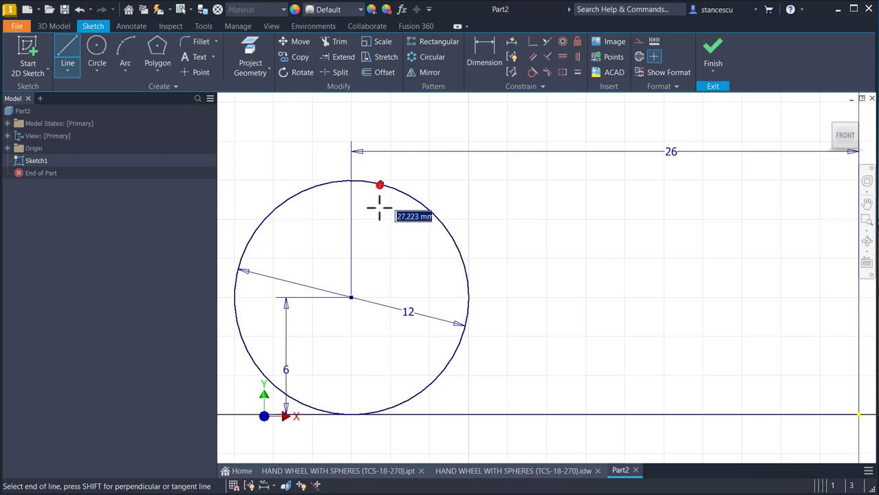
pyautogui.click(380, 411)
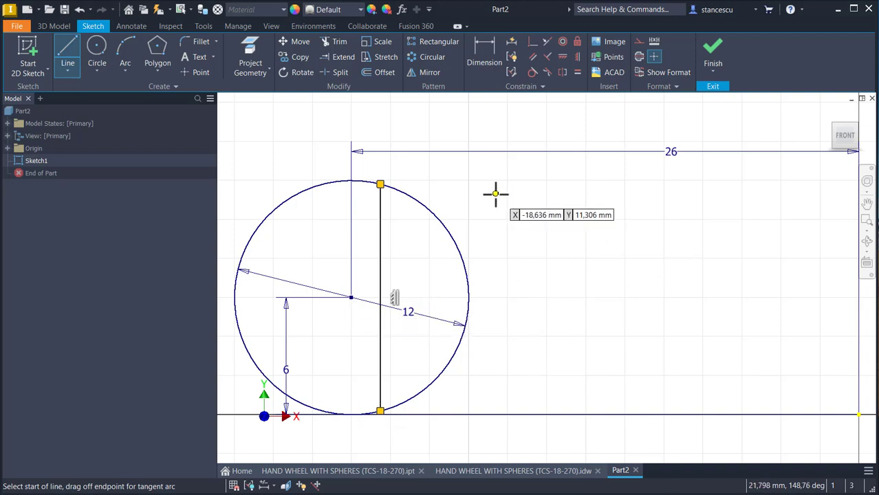
pyautogui.click(534, 41)
pyautogui.click(382, 269)
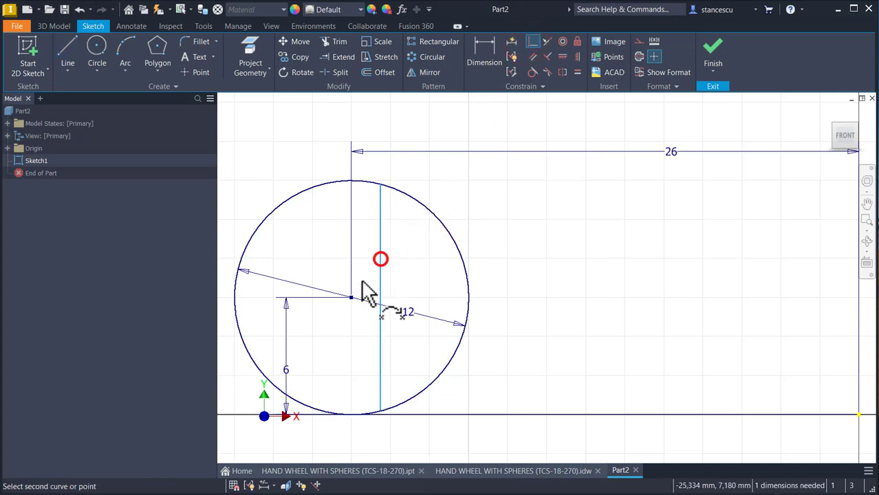
pyautogui.click(352, 298)
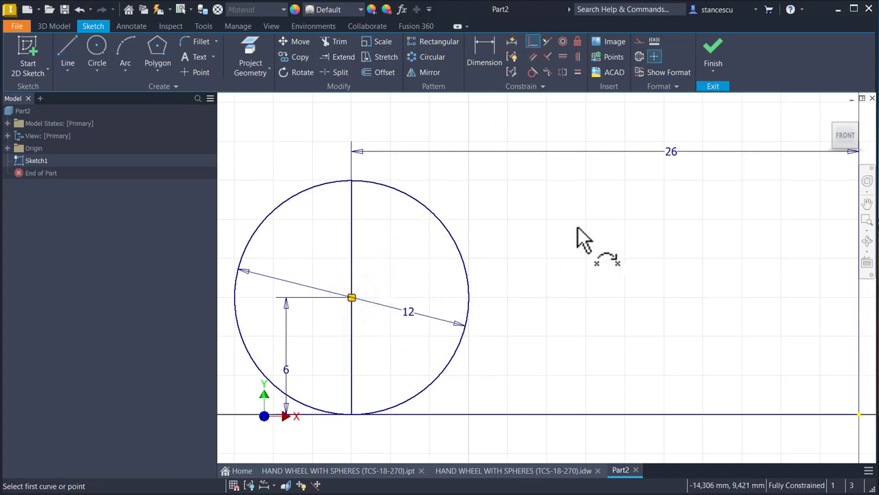
pyautogui.press('Escape')
# Step: Convert the vertical line through the circle to a centerline and trim away the right half of the circle
pyautogui.moveTo(387, 237); pyautogui.dragTo(301, 267)
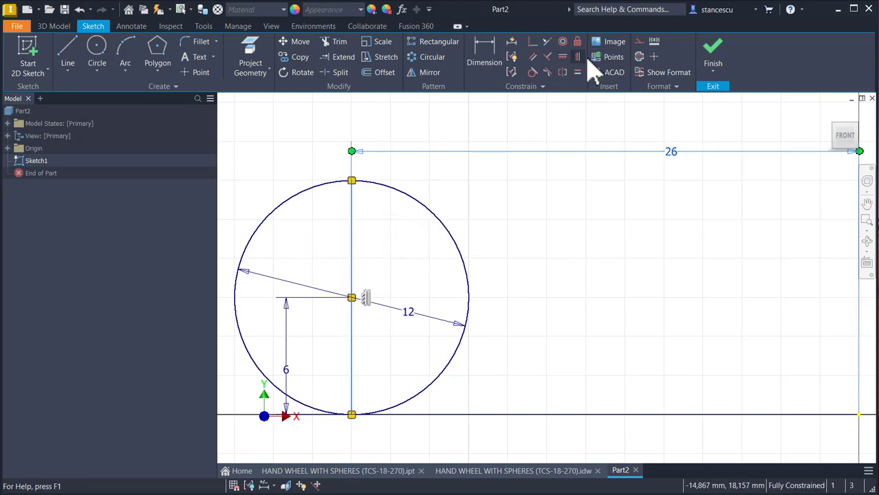
pyautogui.click(568, 174)
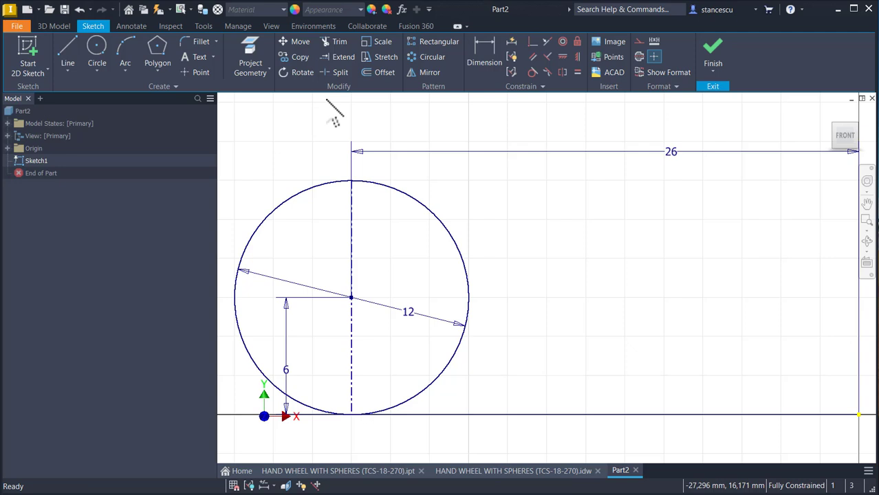
pyautogui.click(340, 42)
pyautogui.click(430, 206)
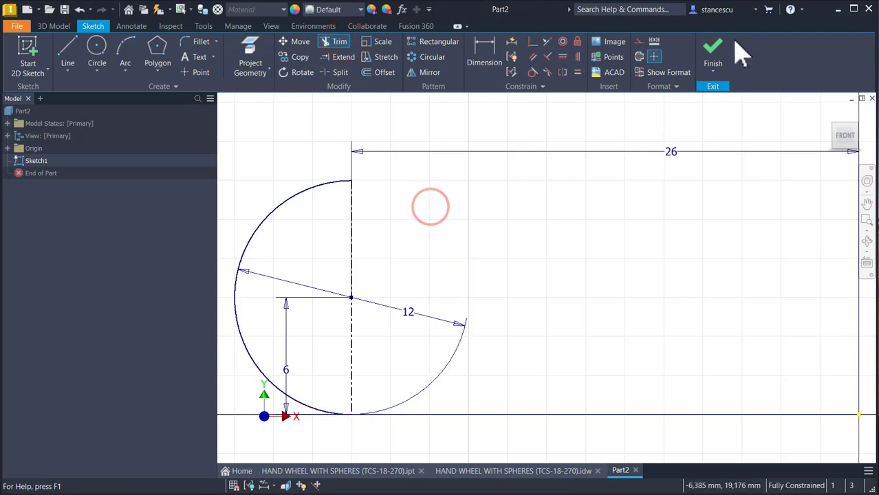
# Step: Finish the sketch and revolve the half-circle profile a full 360 degrees about its centerline into a solid sphere
pyautogui.click(716, 58)
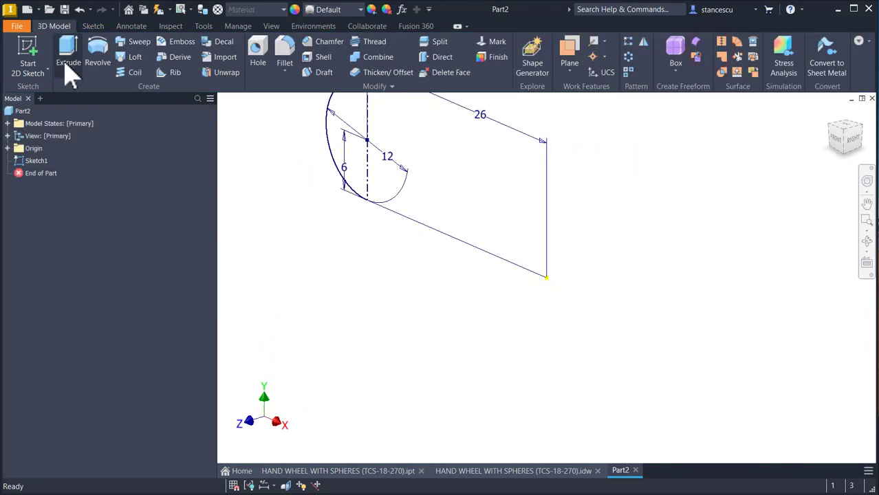
pyautogui.click(100, 56)
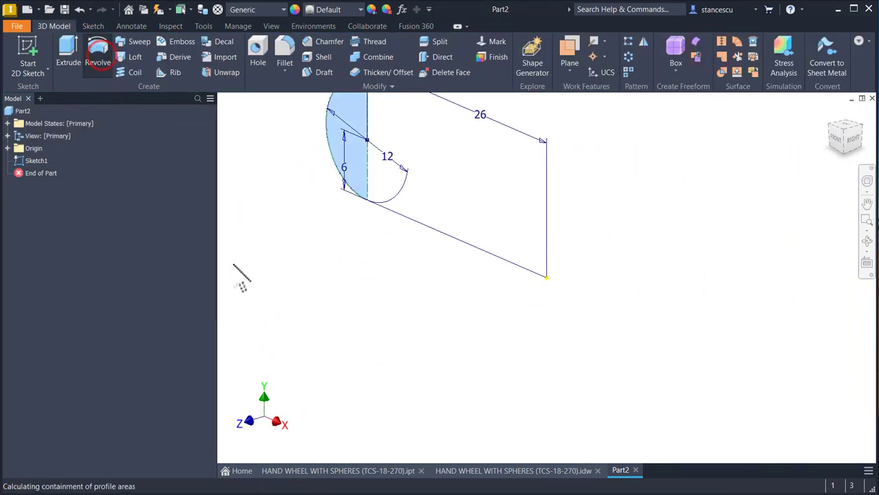
pyautogui.press('Num_Lock')
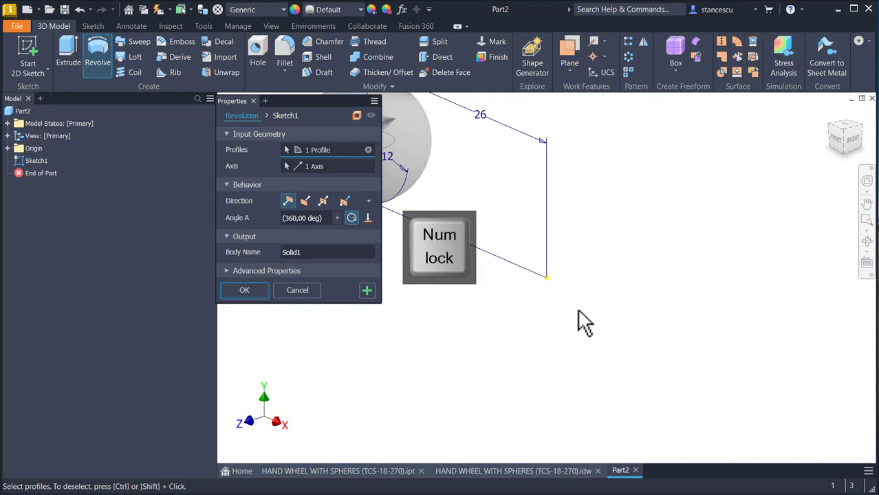
pyautogui.middleClick(576, 309)
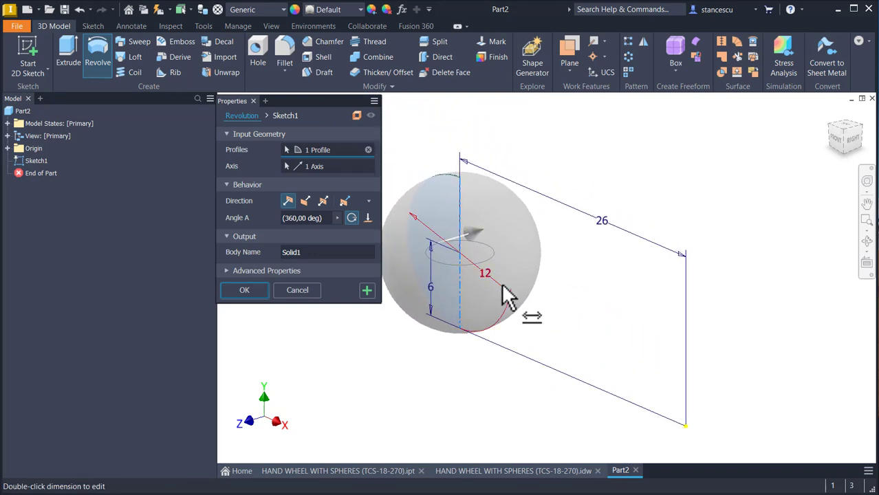
pyautogui.click(245, 290)
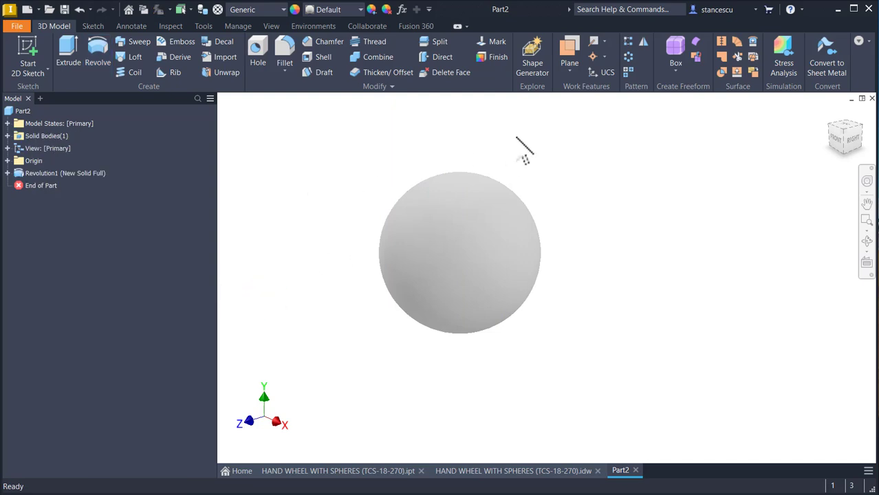
# Step: Create a circular pattern of the sphere around the Y axis with 6 occurrences over 360 degrees
pyautogui.click(626, 57)
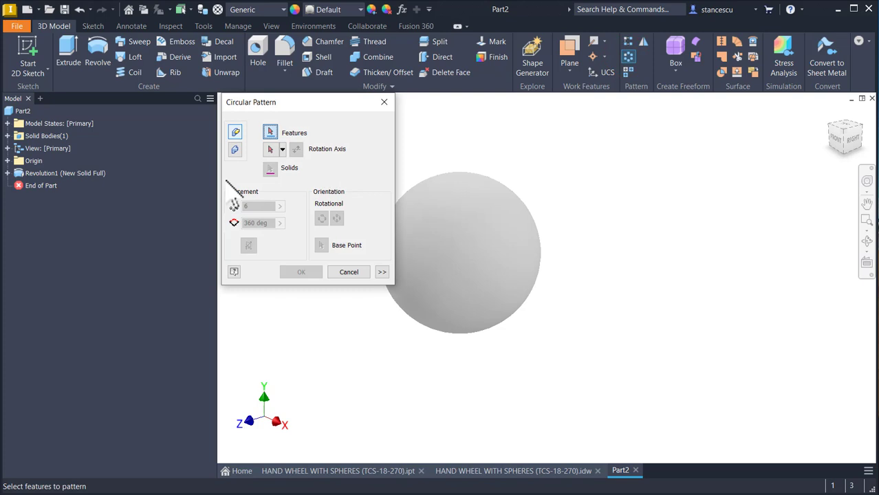
pyautogui.click(497, 247)
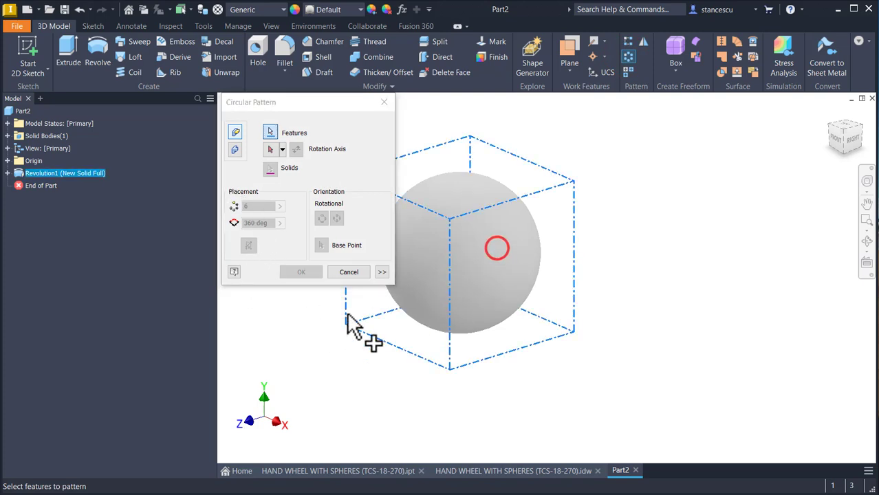
pyautogui.click(270, 150)
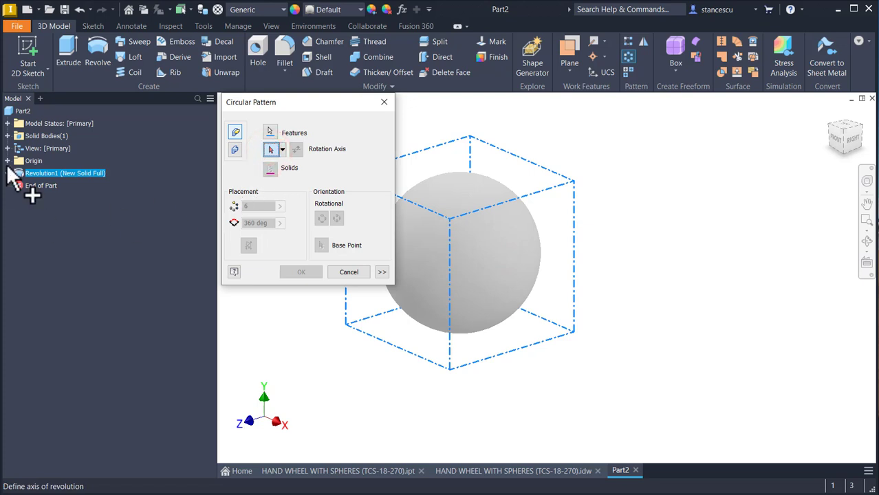
pyautogui.click(7, 161)
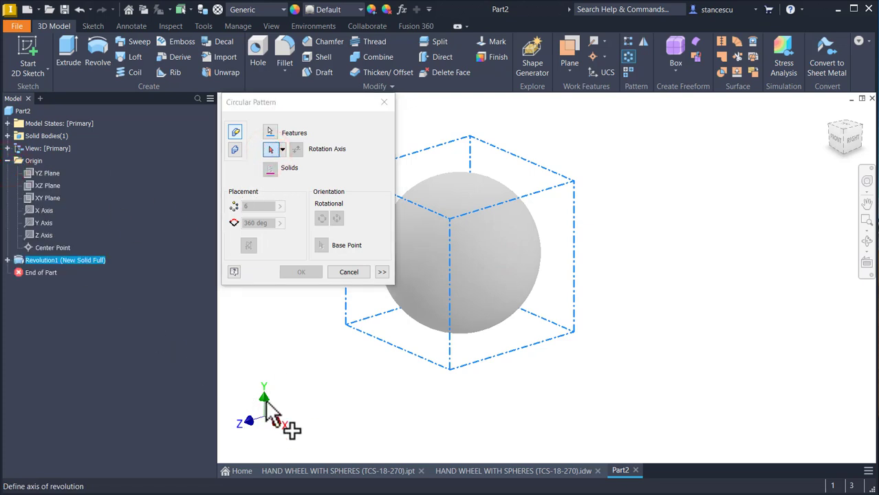
pyautogui.click(42, 222)
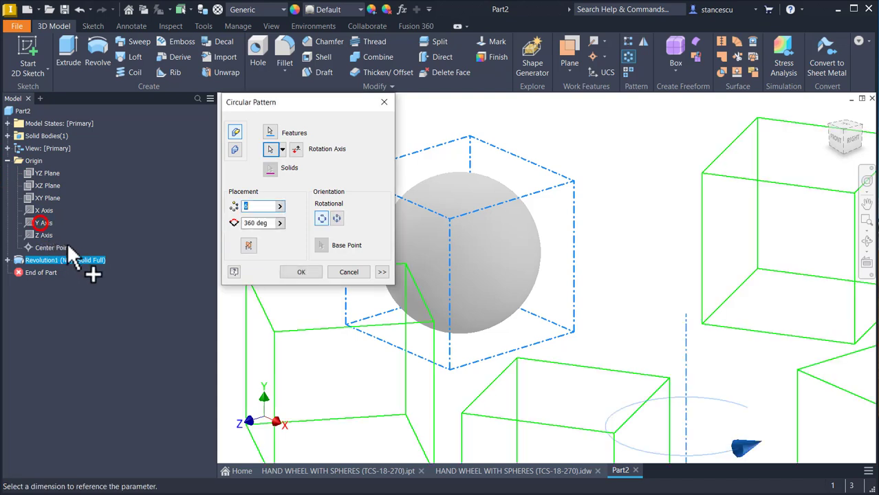
pyautogui.click(296, 273)
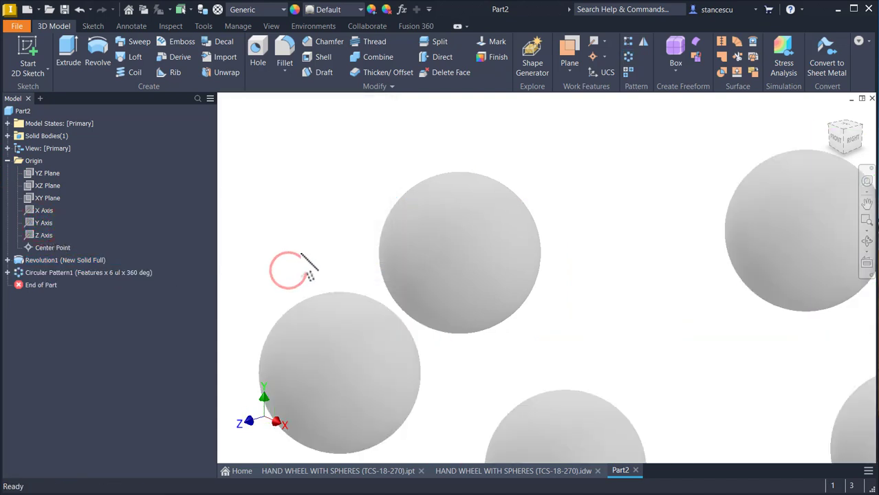
# Step: Save the part as Part2.ipt and start a new sketch on the XY plane
pyautogui.press('Num_Lock')
pyautogui.press('Home')
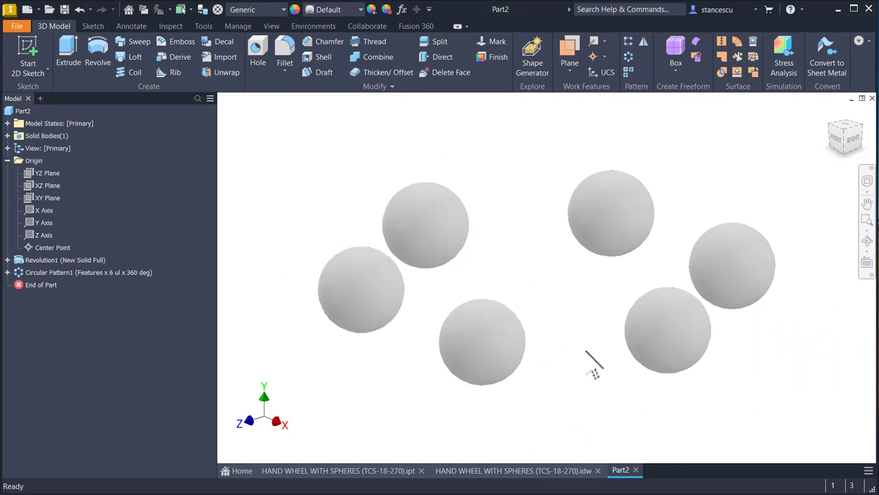
pyautogui.press('F6')
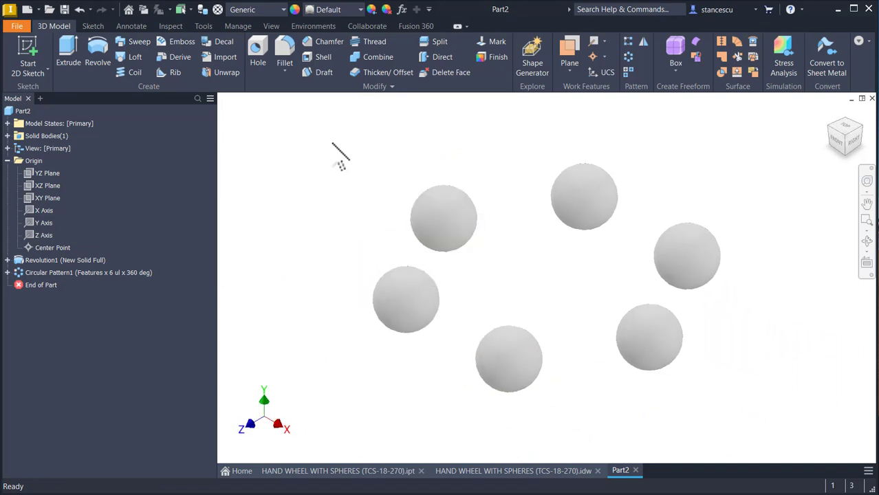
pyautogui.hotkey('ctrl', 's')
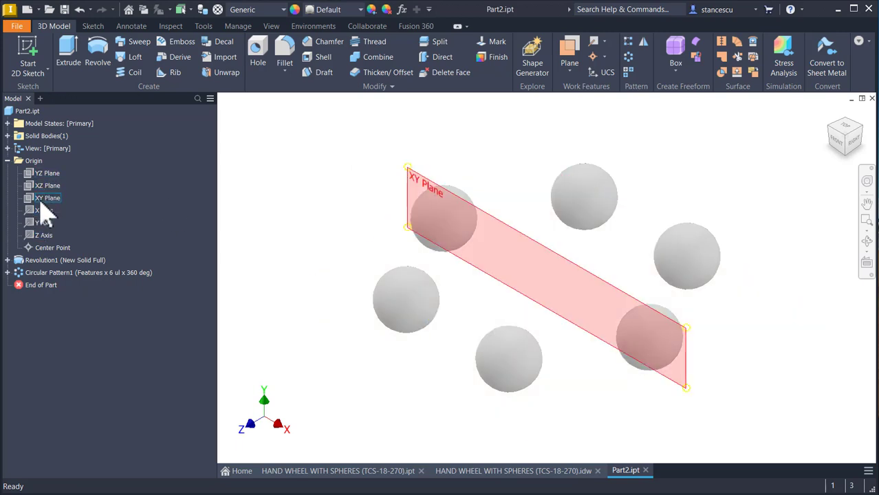
pyautogui.click(40, 199)
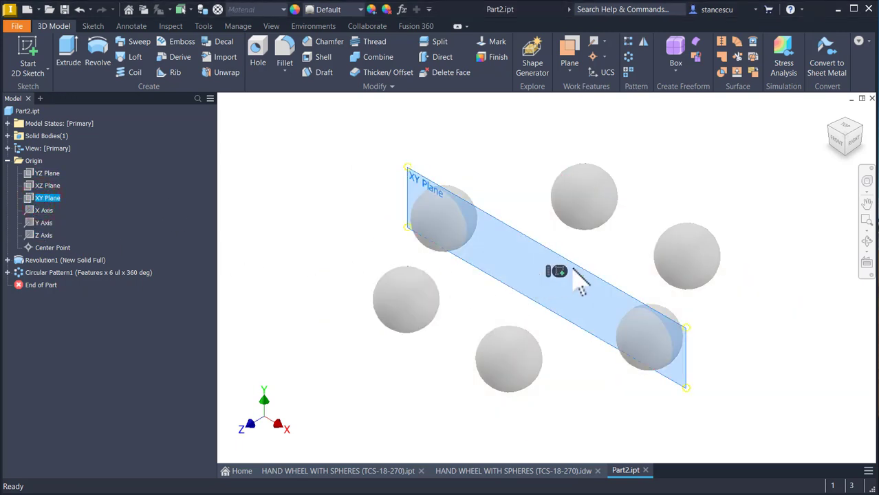
pyautogui.click(558, 270)
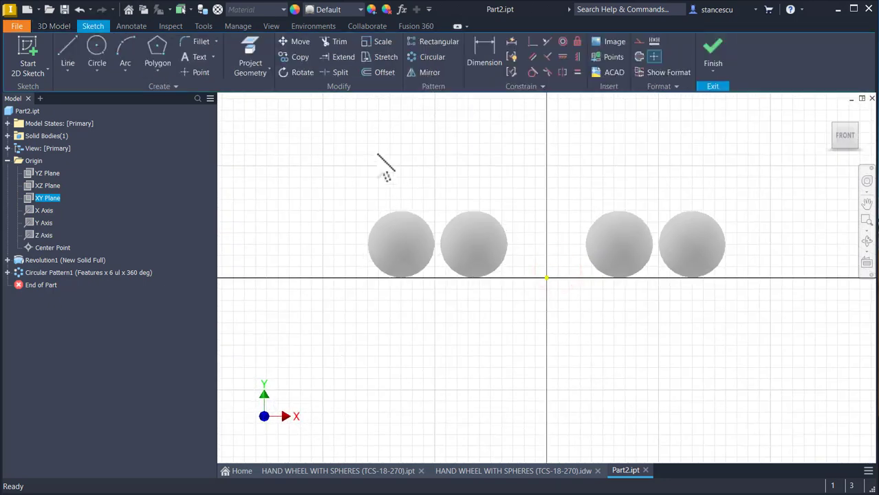
# Step: Examine the profile radii and step heights in section A-A of the hand wheel's IDW drawing, and return to the Part2 sketch
pyautogui.click(486, 472)
pyautogui.scroll(-3, 654, 337)
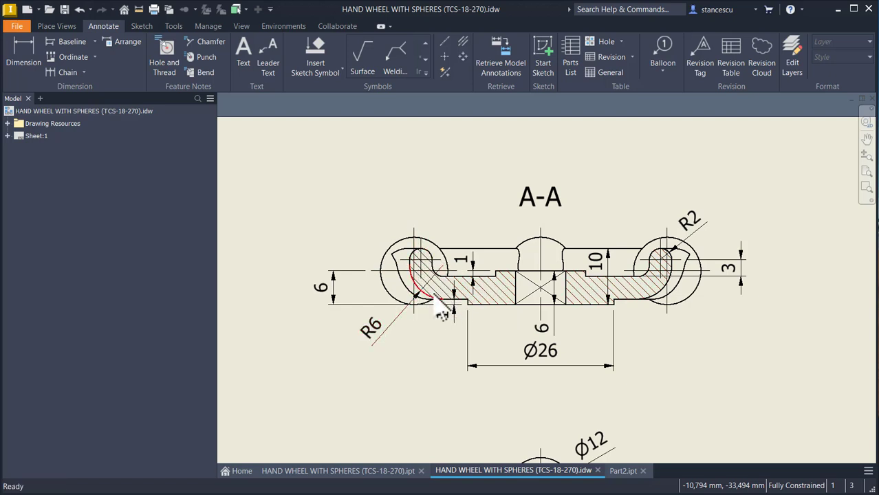
pyautogui.click(665, 263)
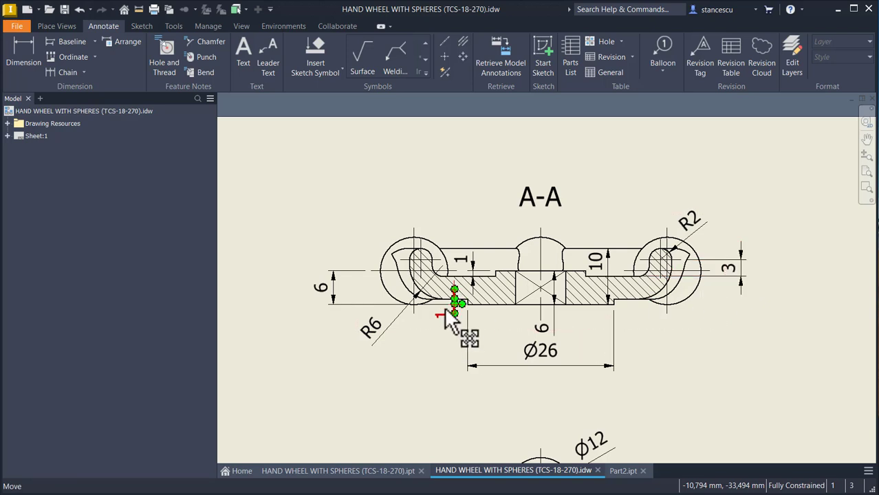
pyautogui.scroll(5, 444, 286)
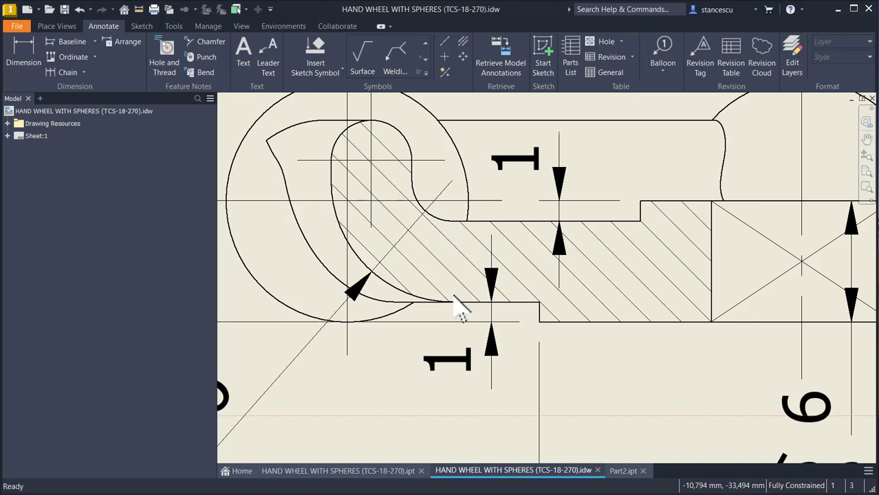
pyautogui.scroll(-2, 459, 311)
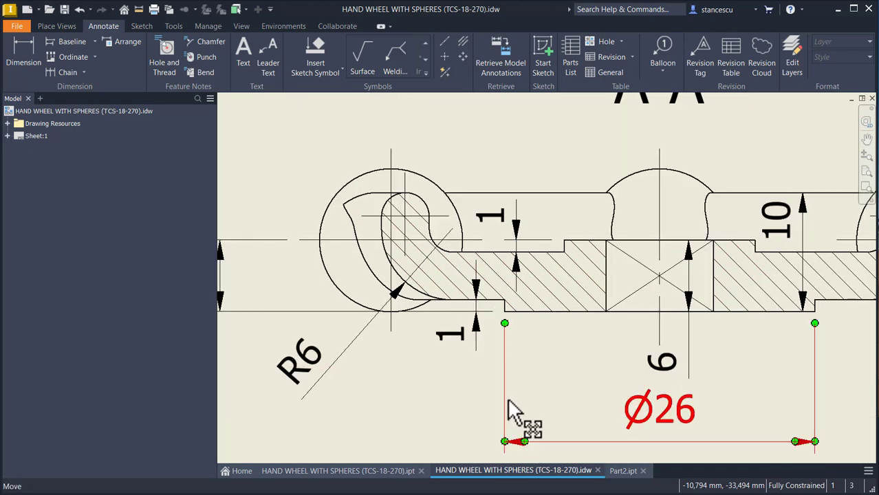
pyautogui.click(621, 472)
# Step: Draw a circle with a 12 mm diameter in the free area above and to the left of the spheres
pyautogui.click(103, 49)
pyautogui.click(322, 141)
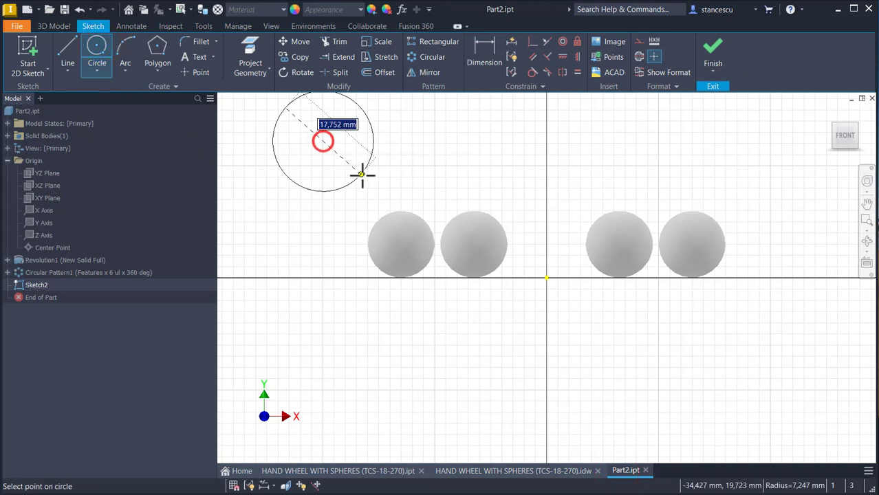
pyautogui.moveTo(362, 173); pyautogui.dragTo(407, 251, button='middle')
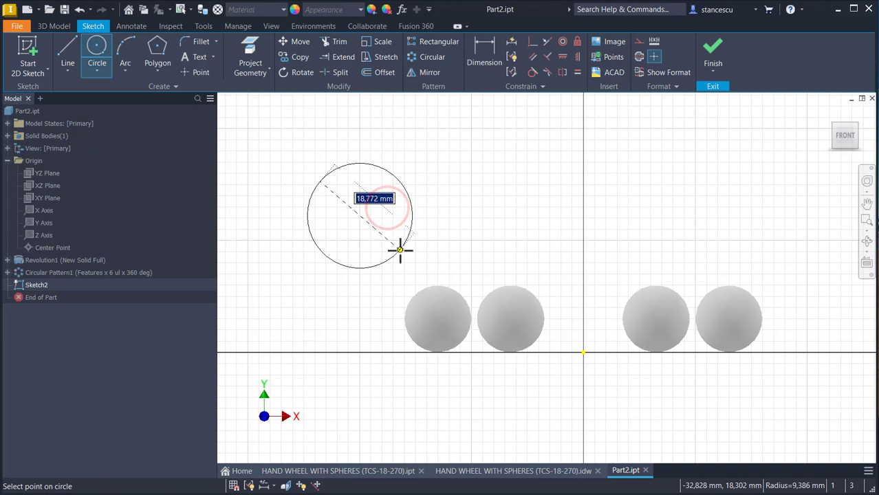
pyautogui.write('12')
pyautogui.press('Return')
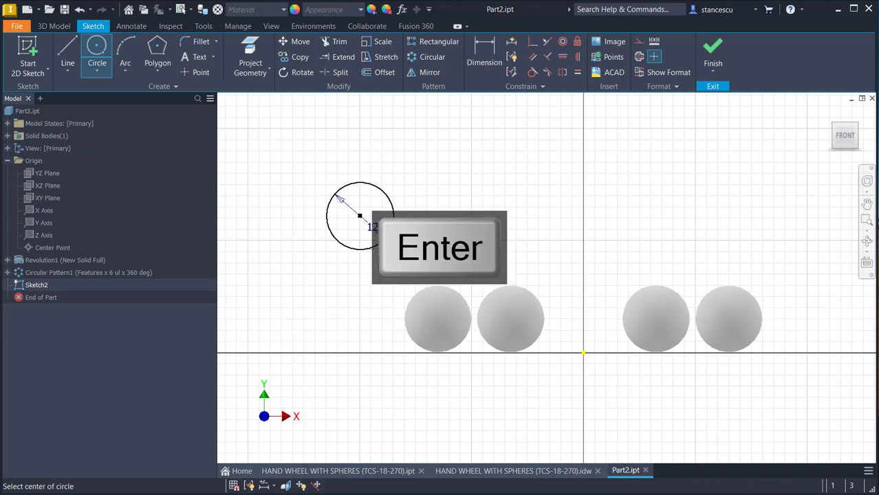
pyautogui.click(360, 217)
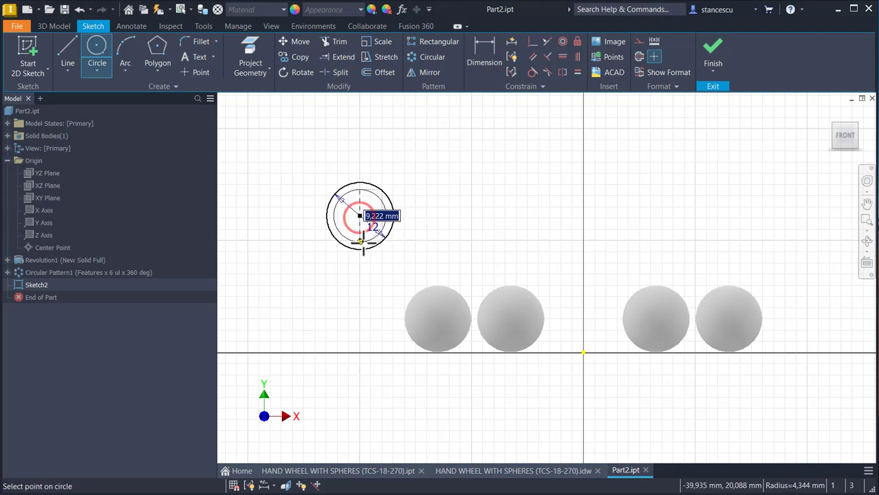
pyautogui.press('Escape')
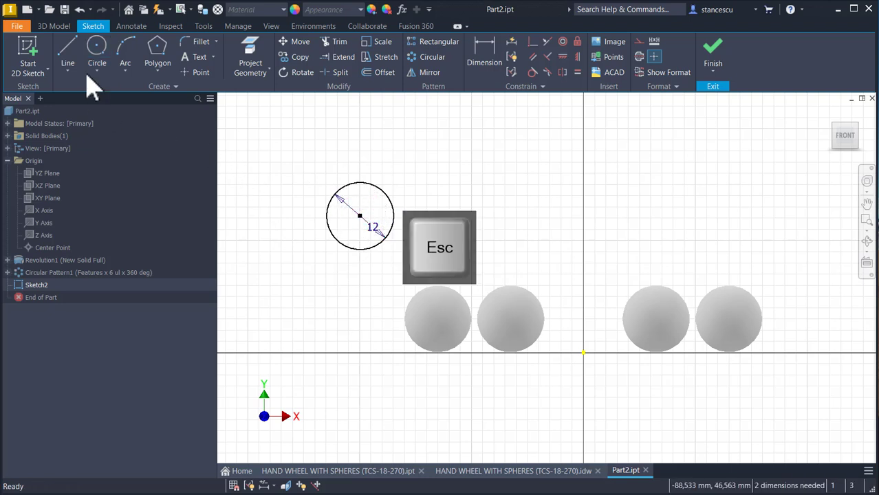
# Step: Draw a 6 mm vertical line from the circle's centre straight down to its lower edge
pyautogui.click(68, 52)
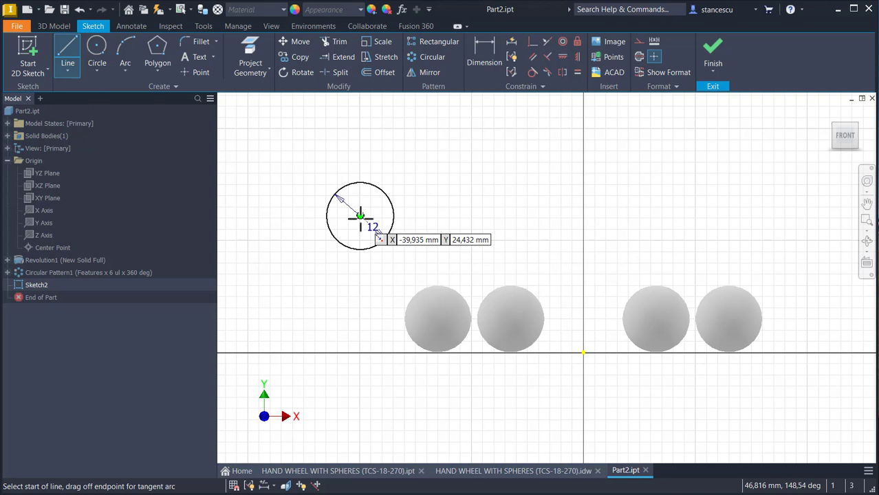
pyautogui.click(360, 217)
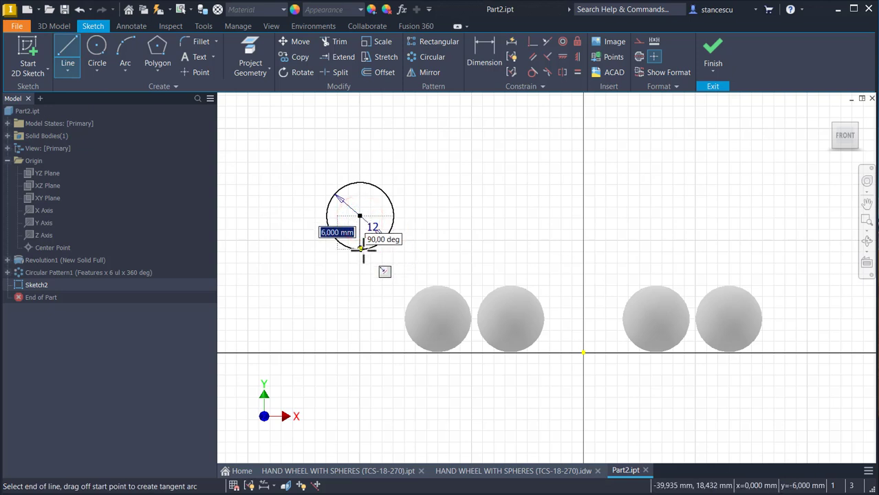
pyautogui.click(361, 249)
pyautogui.press('Escape')
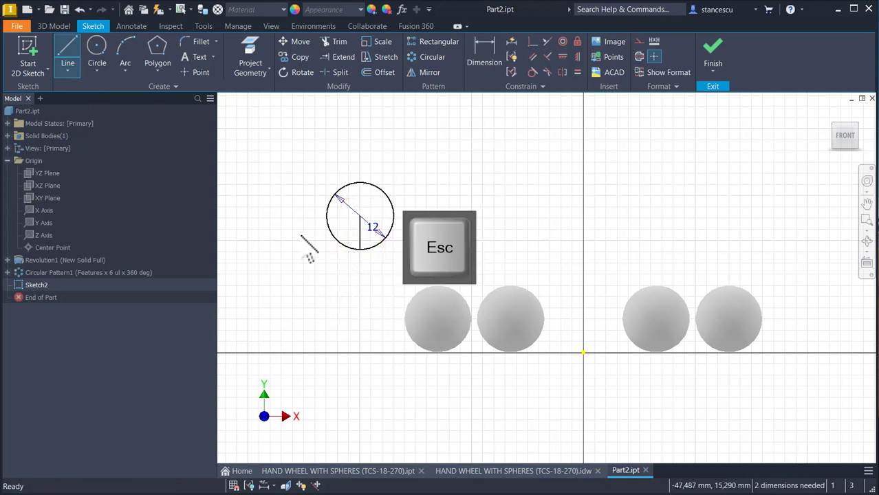
# Step: Convert the 12 mm circle and its vertical radius line to construction geometry
pyautogui.moveTo(304, 165); pyautogui.dragTo(407, 271)
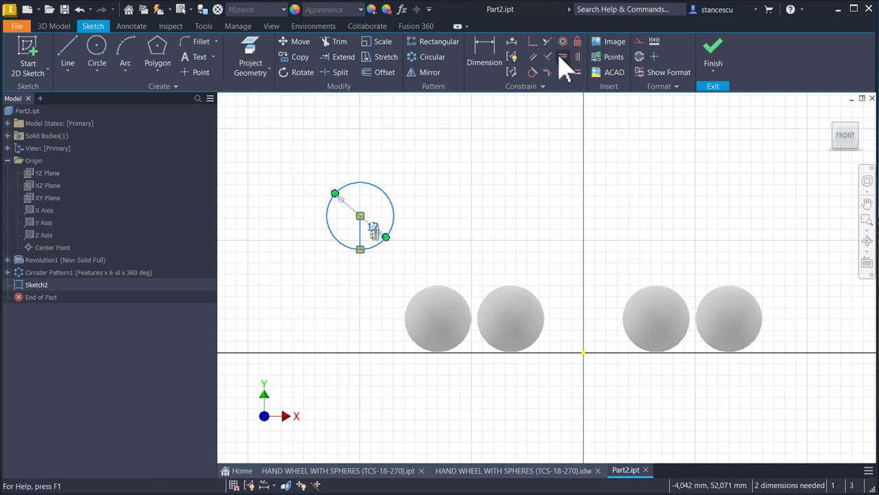
pyautogui.click(639, 42)
pyautogui.click(454, 166)
# Step: Draw a vertical line, a tangent semicircular arc of about 1.5 mm radius, a second vertical line and a small tangent arc inside the construction circle
pyautogui.scroll(2, 359, 210)
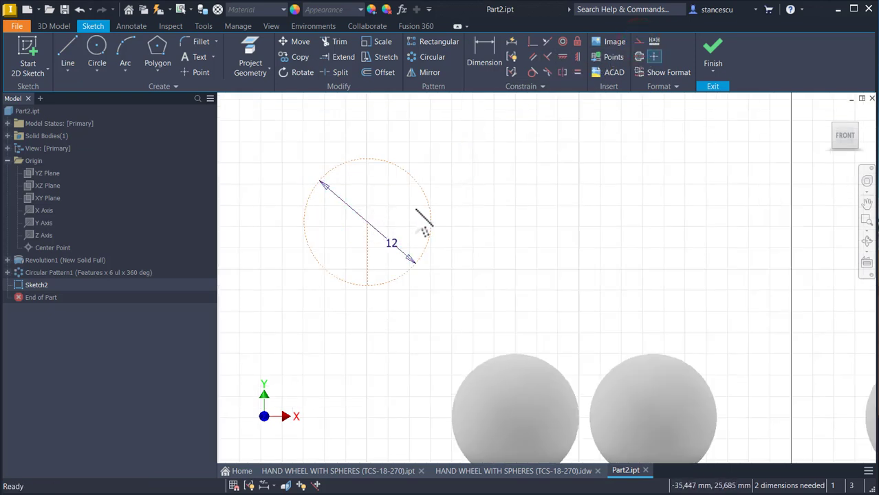
pyautogui.moveTo(417, 211); pyautogui.dragTo(458, 215, button='middle')
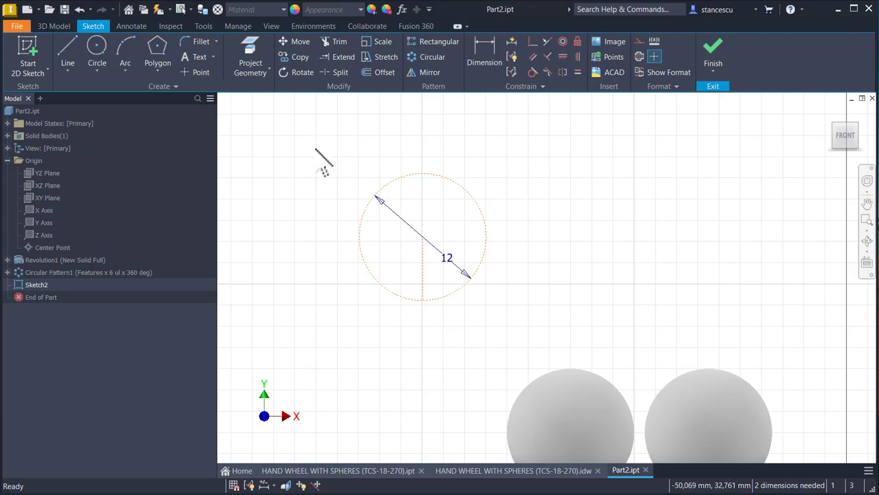
pyautogui.click(68, 49)
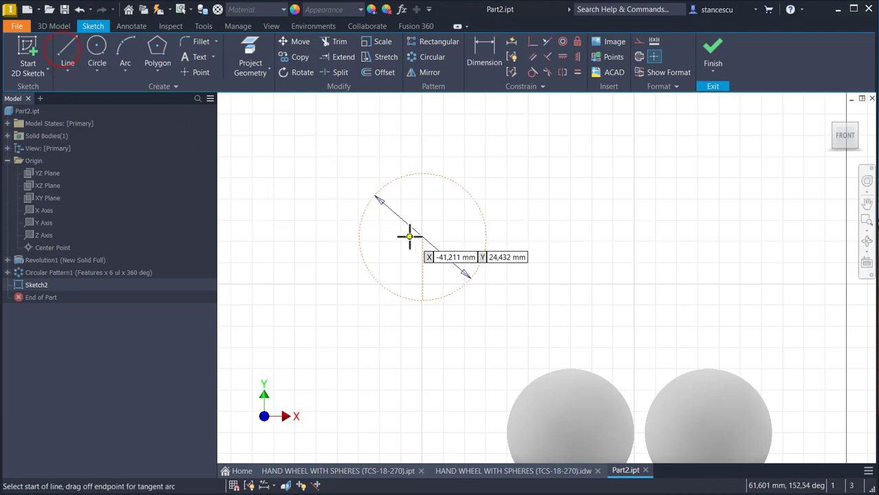
pyautogui.click(384, 243)
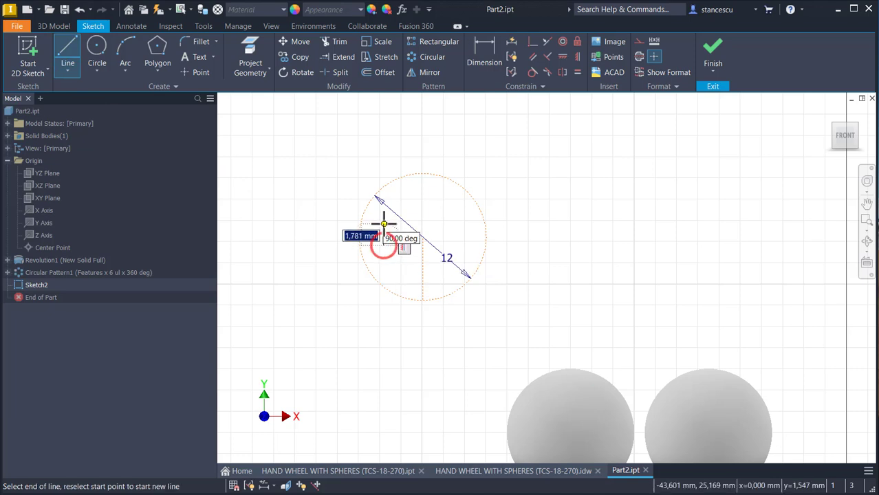
pyautogui.click(383, 217)
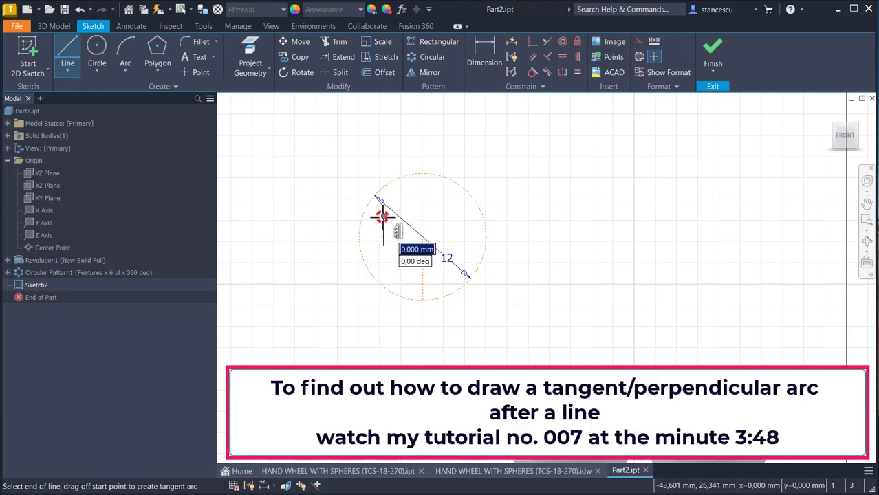
pyautogui.moveTo(383, 217); pyautogui.dragTo(415, 216)
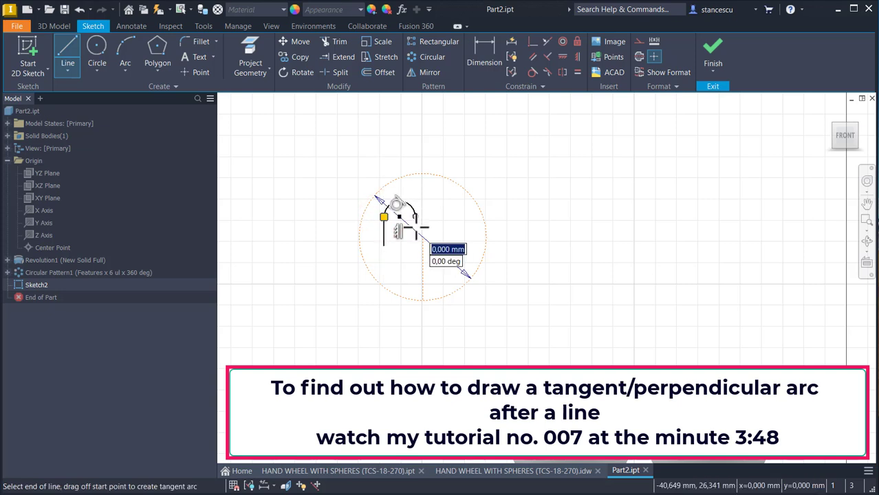
pyautogui.click(415, 236)
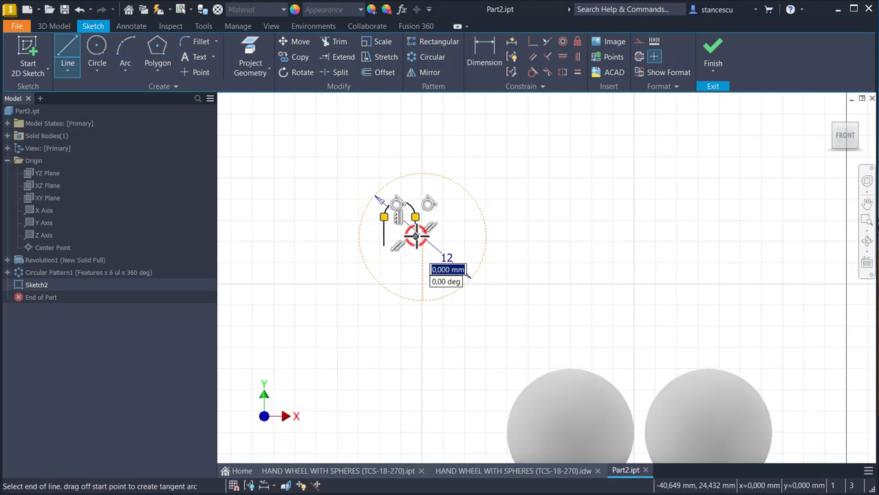
pyautogui.moveTo(416, 237); pyautogui.dragTo(425, 245)
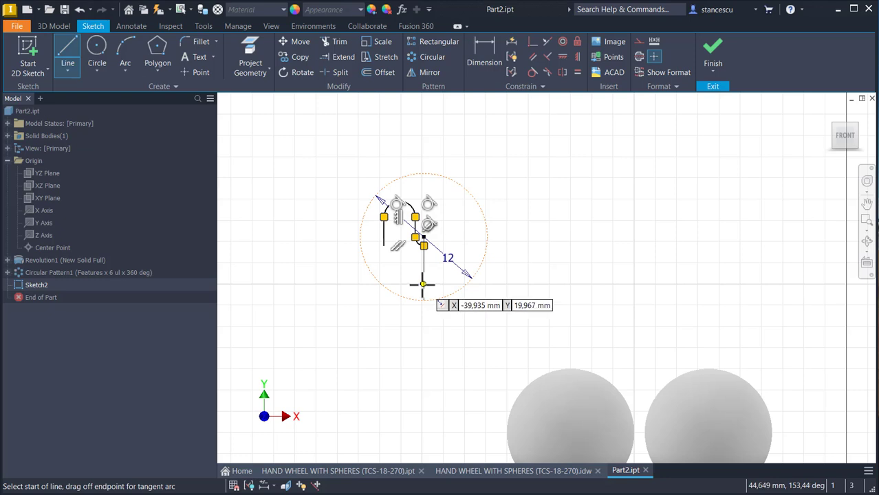
pyautogui.click(423, 284)
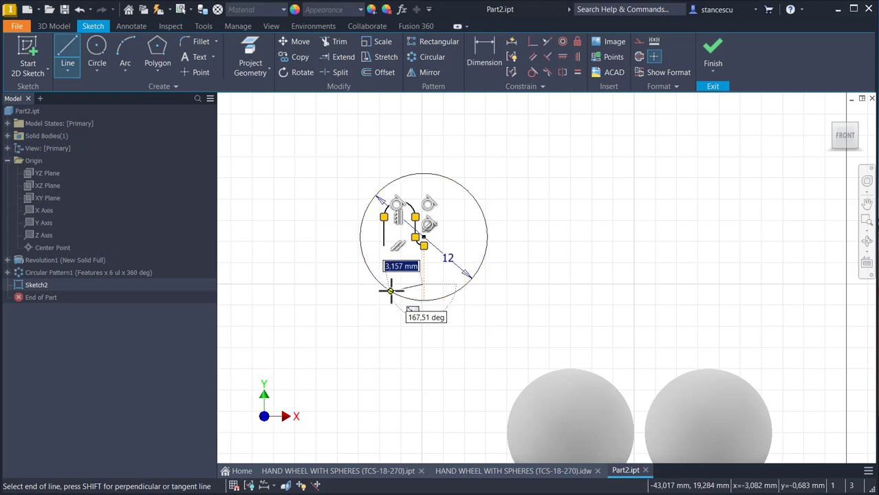
pyautogui.press('Escape')
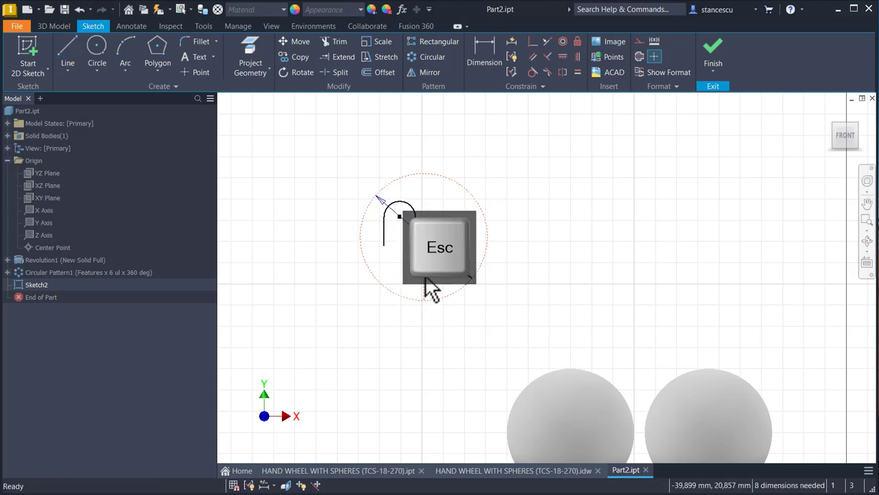
# Step: Delete the small tangent arc that ends on the vertical construction line
pyautogui.scroll(3, 424, 250)
pyautogui.scroll(2, 424, 249)
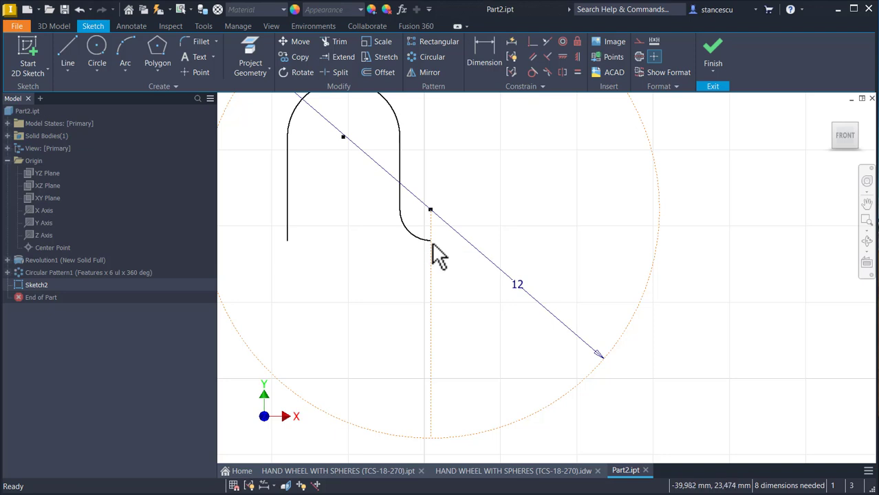
pyautogui.click(411, 236)
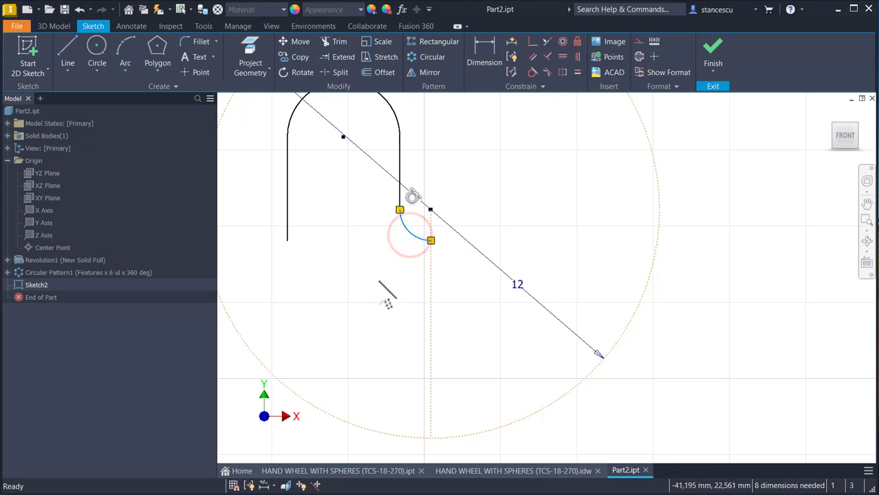
pyautogui.press('Delete')
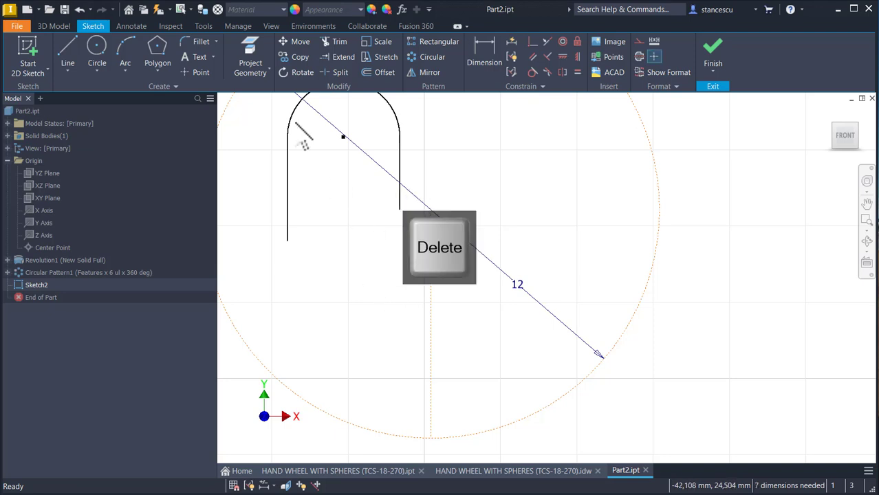
# Step: Close the profile with a tangent arc from the shorter line, a vertical line about 4 mm long, and a large arc to the longer line's end
pyautogui.click(67, 48)
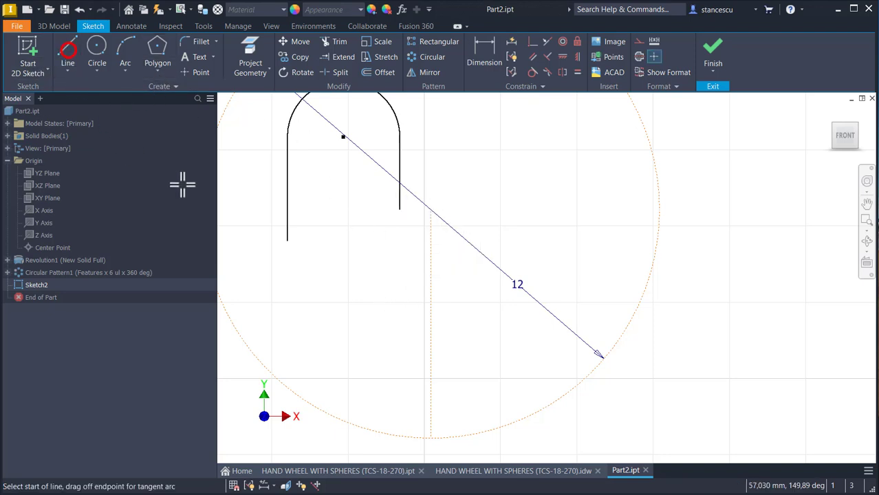
pyautogui.click(399, 209)
pyautogui.moveTo(399, 209); pyautogui.dragTo(444, 254)
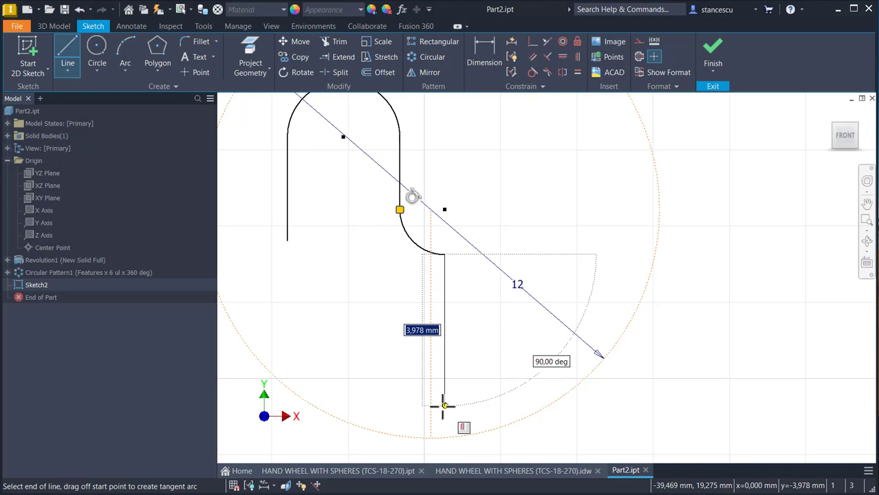
pyautogui.moveTo(444, 406); pyautogui.dragTo(287, 241)
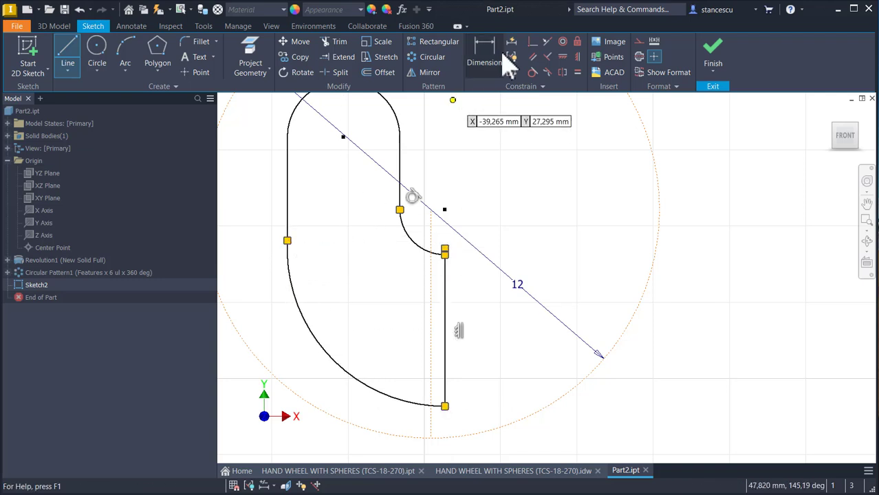
# Step: Make the large lower arc tangent to the outer vertical line, and the small concave arc perpendicular to the vertical closing line
pyautogui.click(534, 73)
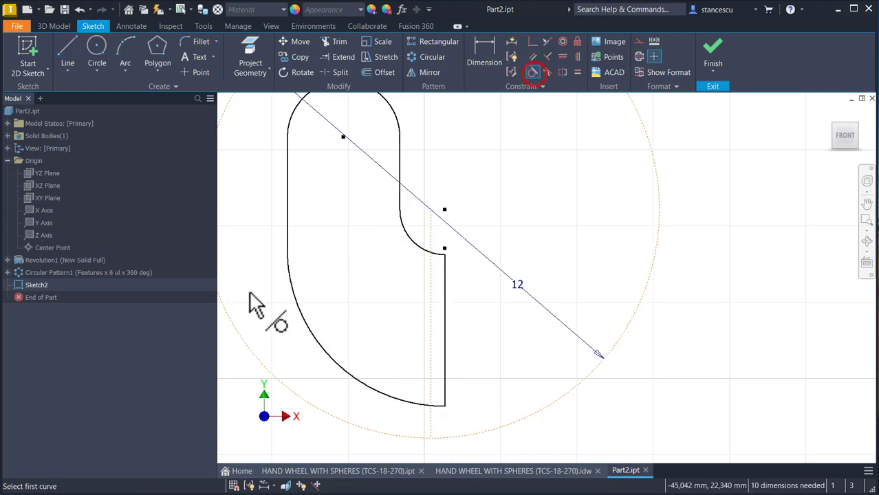
pyautogui.click(291, 254)
pyautogui.click(290, 232)
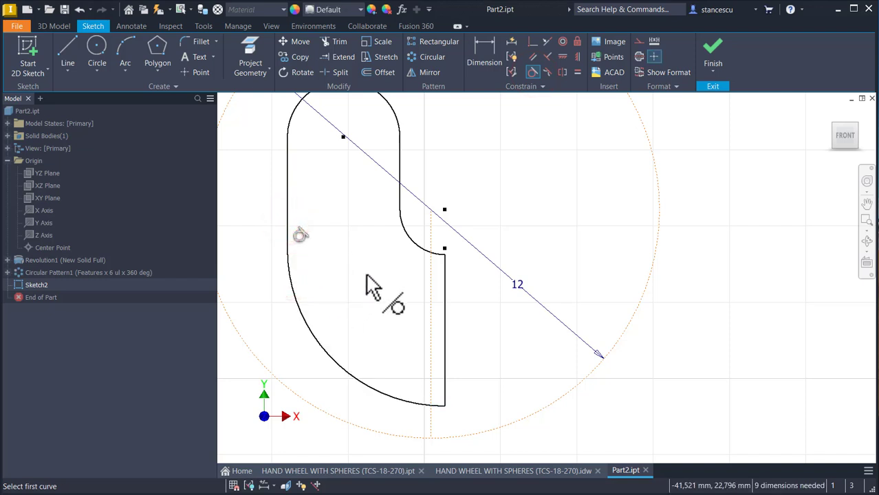
pyautogui.click(549, 58)
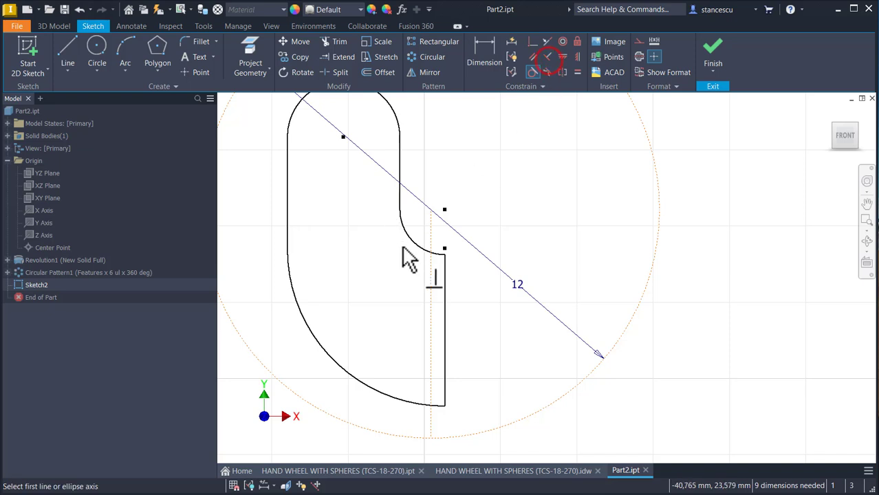
pyautogui.click(427, 255)
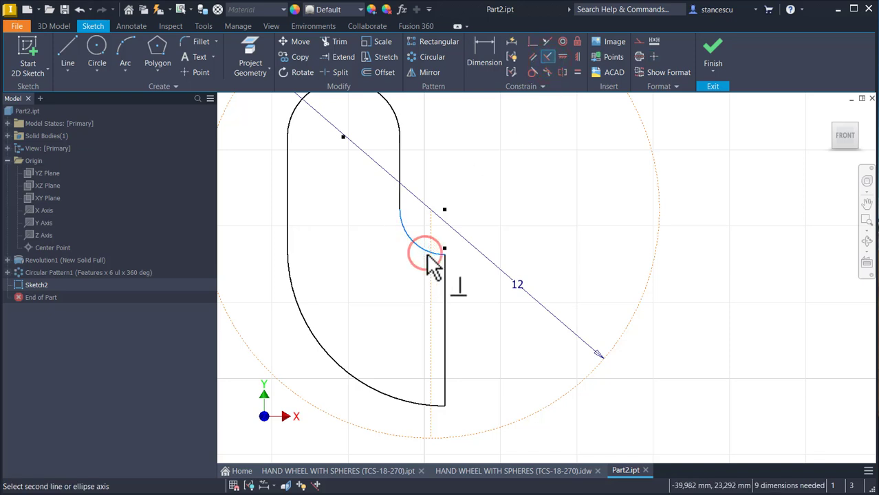
pyautogui.click(449, 267)
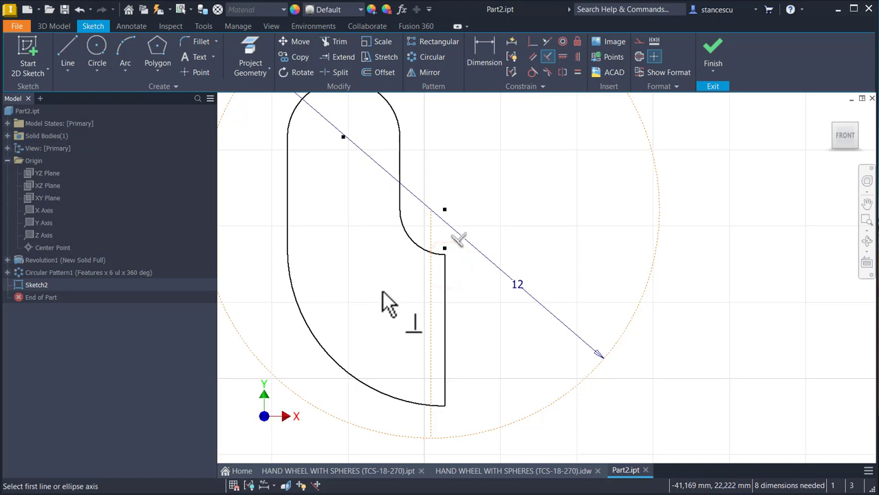
# Step: Dimension the radius of the profile's rounded top arc as 2 mm
pyautogui.moveTo(368, 278); pyautogui.dragTo(387, 296, button='middle')
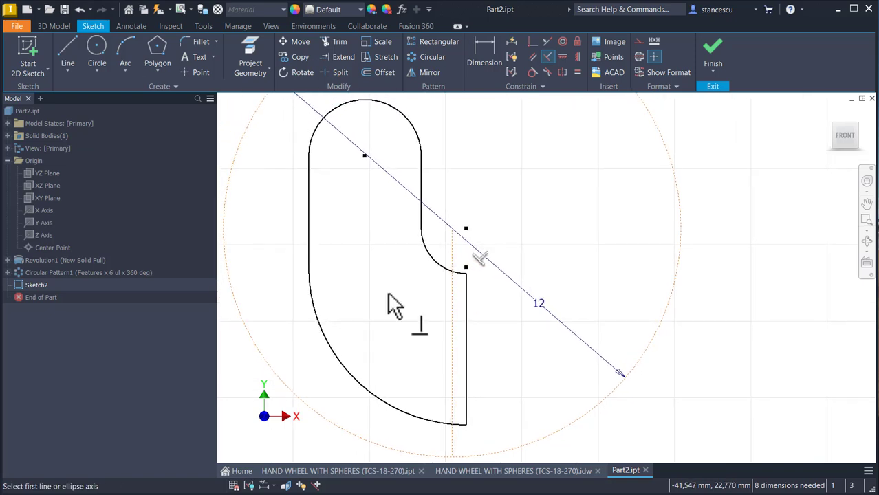
pyautogui.scroll(3, 343, 241)
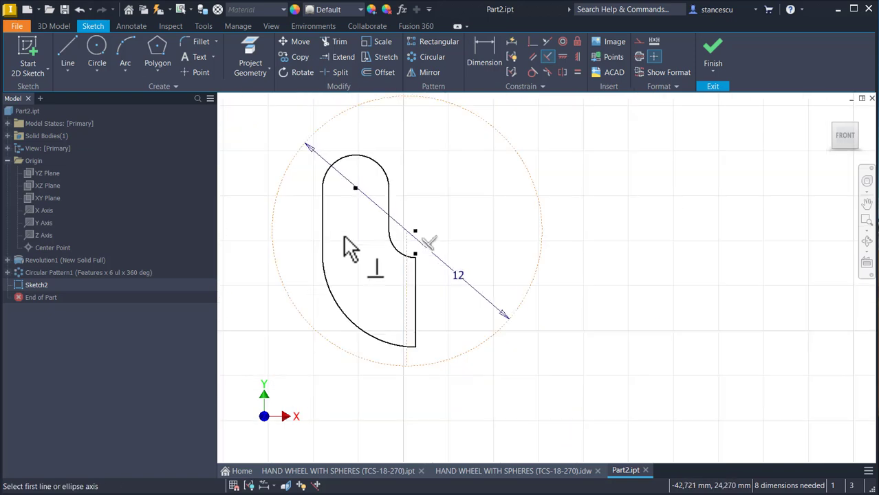
pyautogui.click(483, 51)
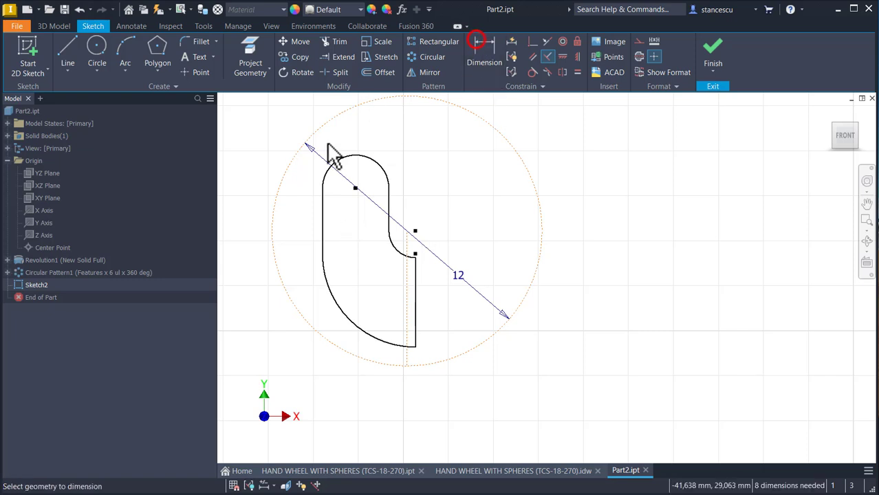
pyautogui.click(374, 160)
pyautogui.click(412, 135)
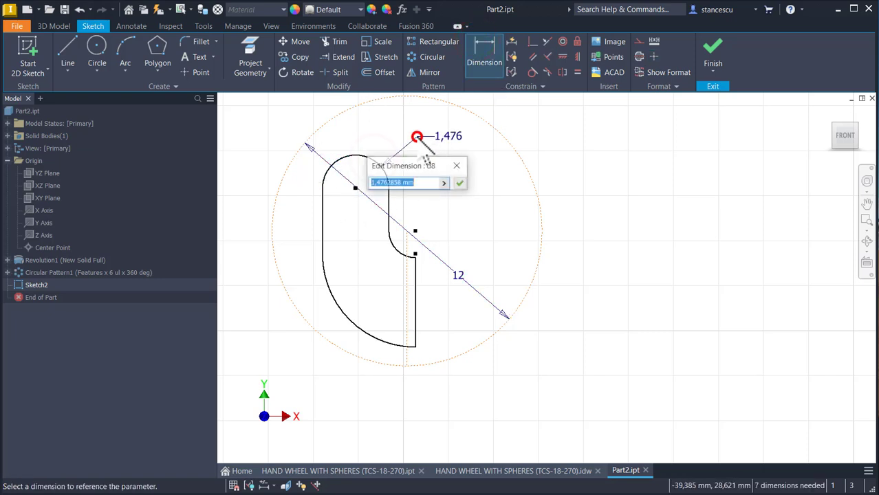
pyautogui.write('2')
pyautogui.press('Return')
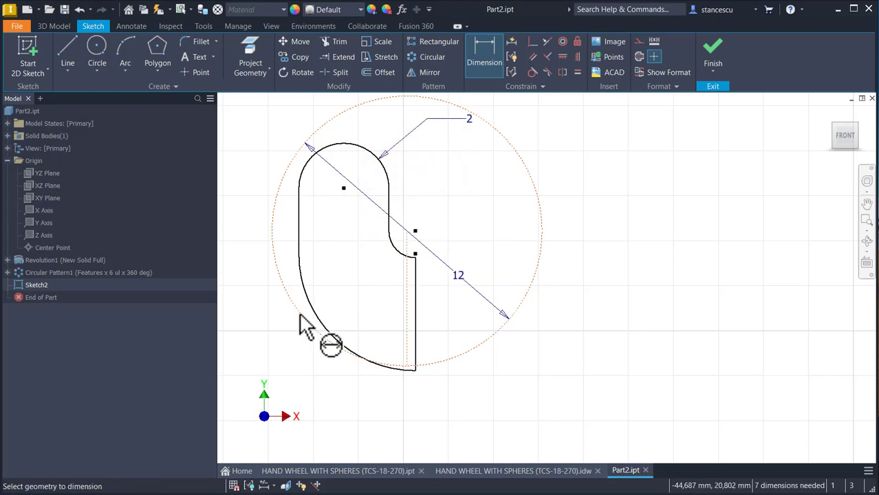
# Step: Dimension the radius of the profile's large lower arc as 6 mm
pyautogui.click(315, 335)
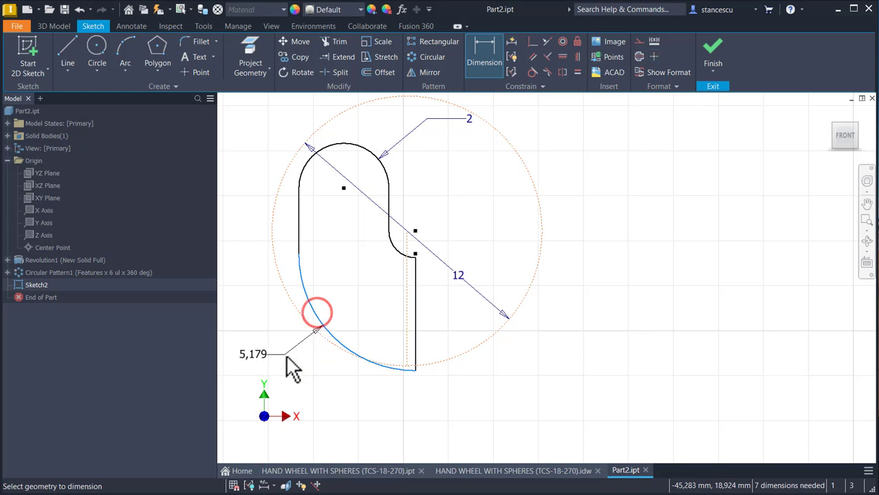
pyautogui.click(286, 355)
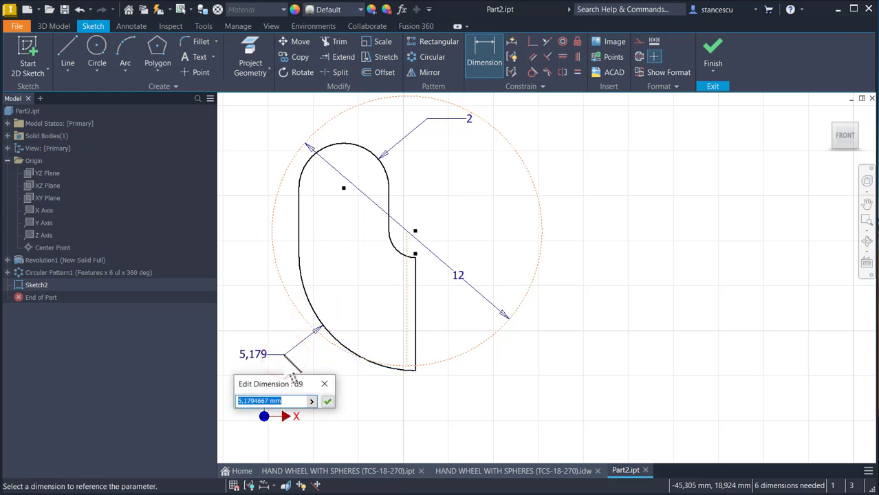
pyautogui.write('6')
pyautogui.press('Return')
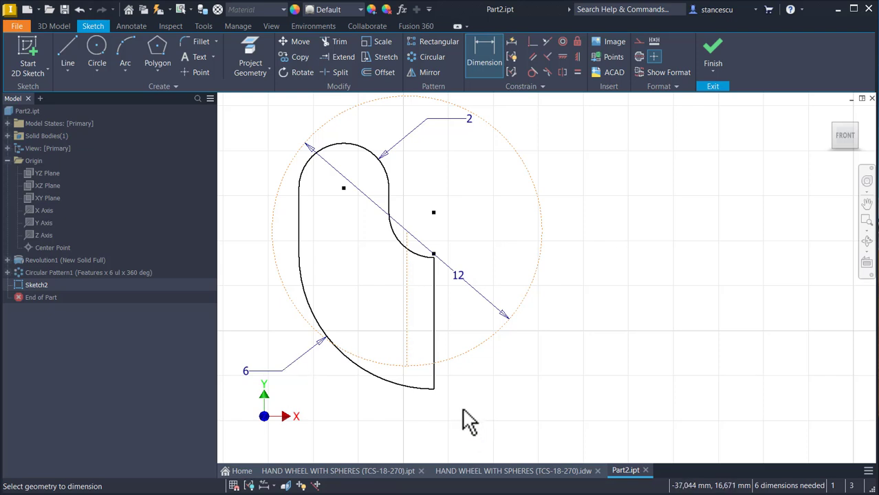
# Step: Dimension the profile's overall height from the closing line's lower endpoint to the top of the rounded arc as 10+1 mm
pyautogui.click(434, 389)
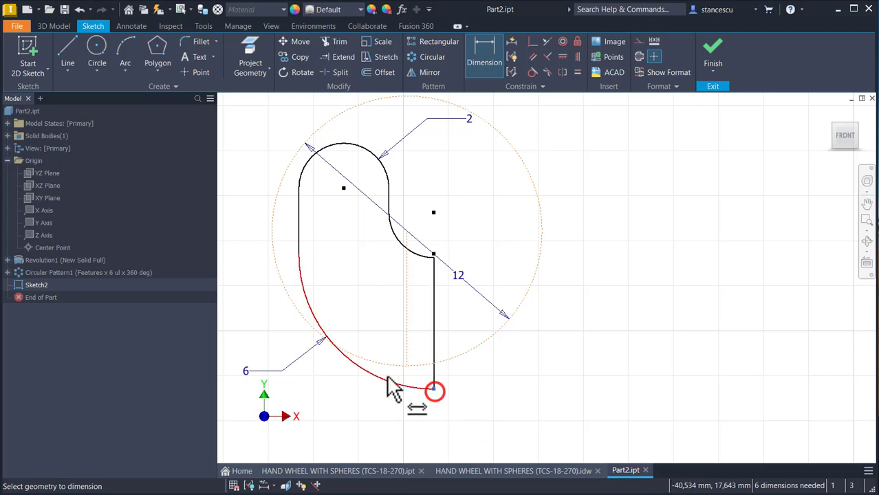
pyautogui.click(346, 144)
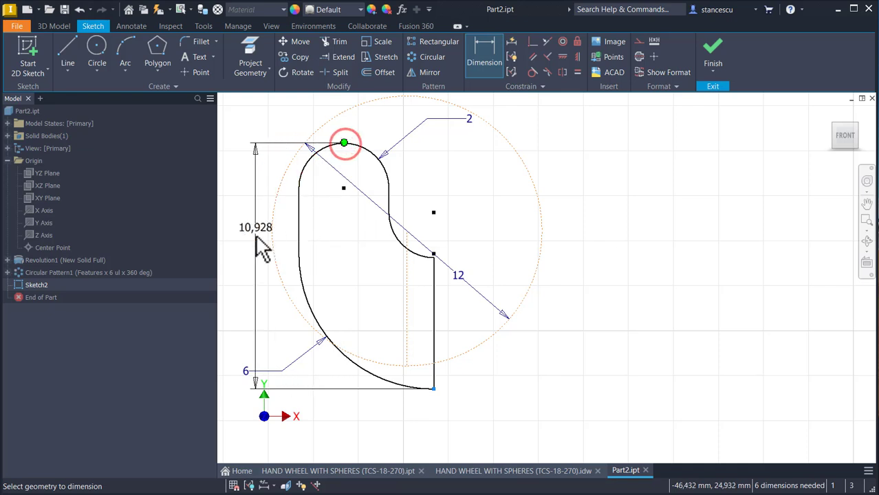
pyautogui.moveTo(230, 280); pyautogui.dragTo(343, 265, button='middle')
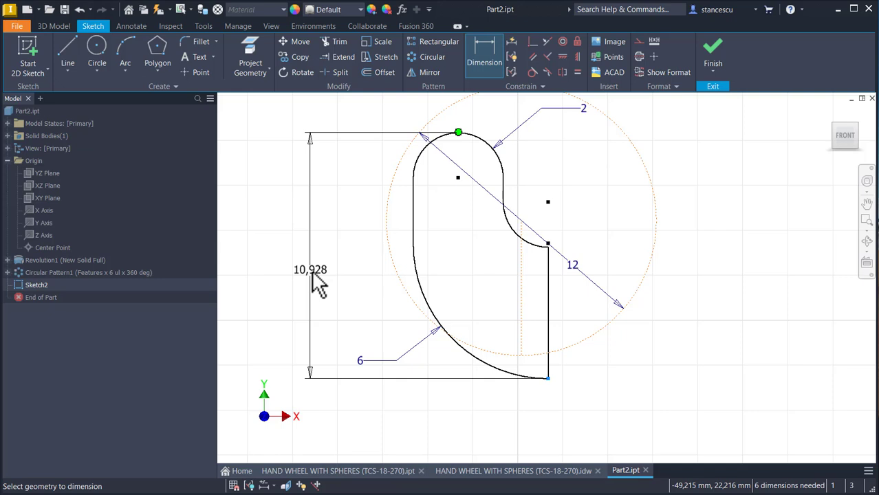
pyautogui.click(314, 282)
pyautogui.write('10')
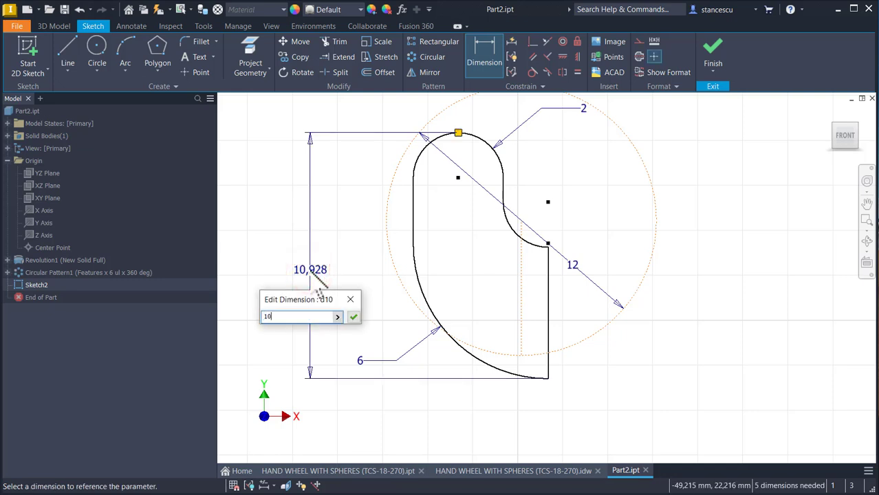
pyautogui.write('+')
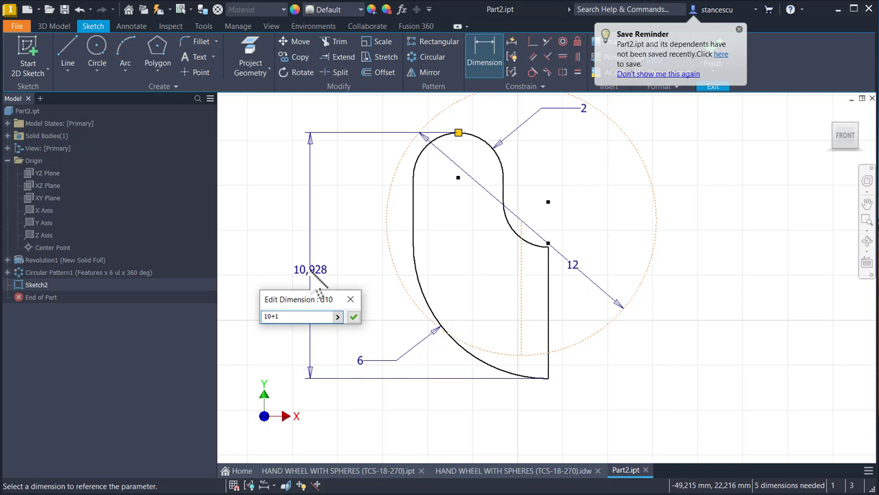
pyautogui.write('1')
pyautogui.press('Return')
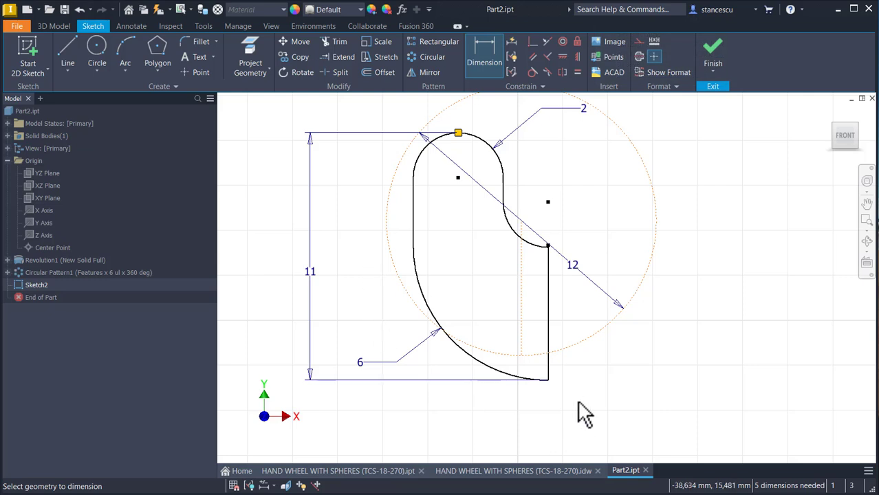
# Step: Shift the profile up within the construction circle and dimension the vertical offset from the circle's lowest point to the closing line's lower endpoint as 1 mm
pyautogui.press('Escape')
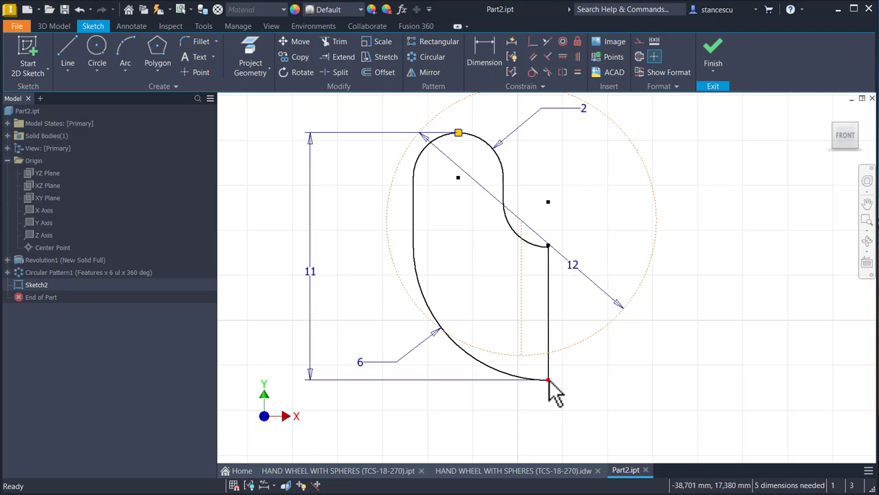
pyautogui.moveTo(547, 380); pyautogui.dragTo(541, 342)
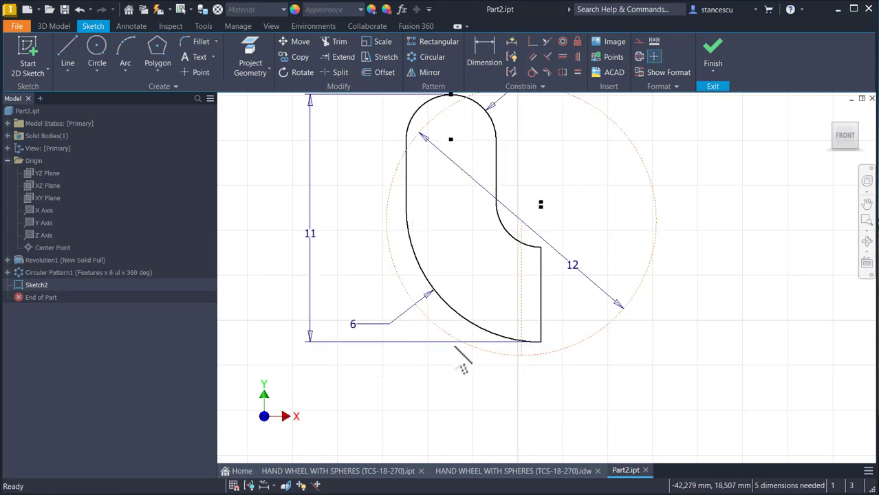
pyautogui.click(484, 52)
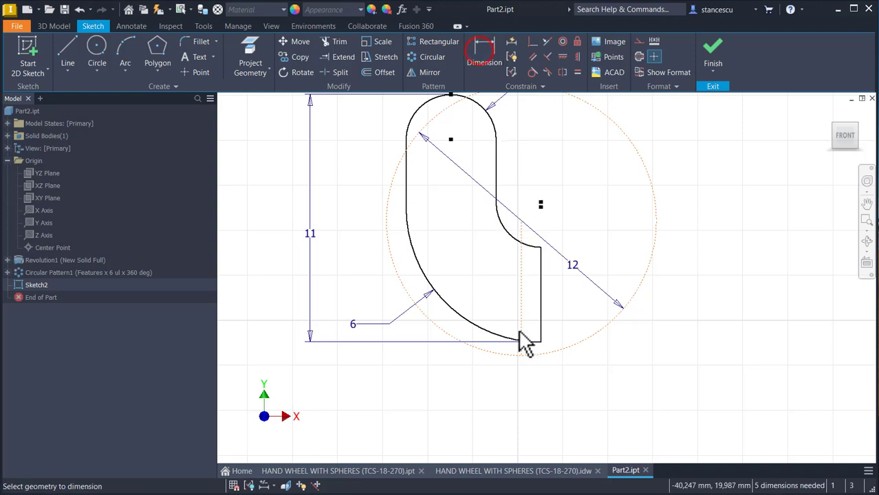
pyautogui.click(521, 356)
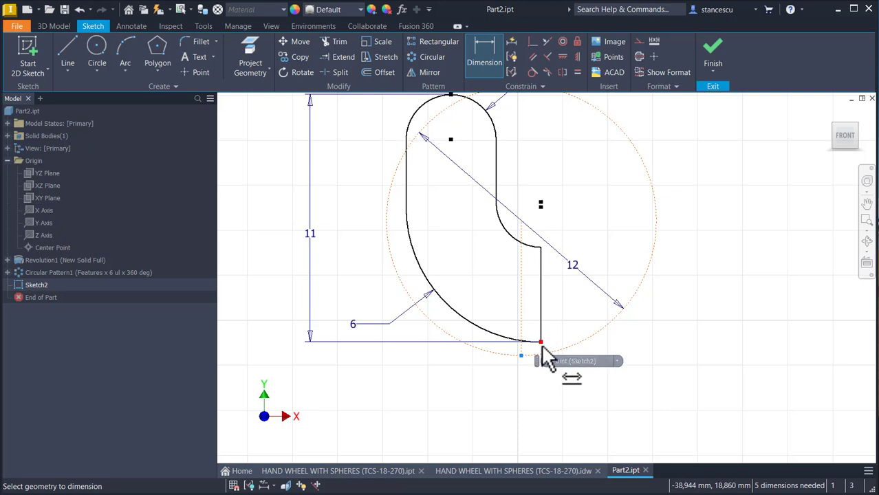
pyautogui.click(540, 342)
pyautogui.click(620, 356)
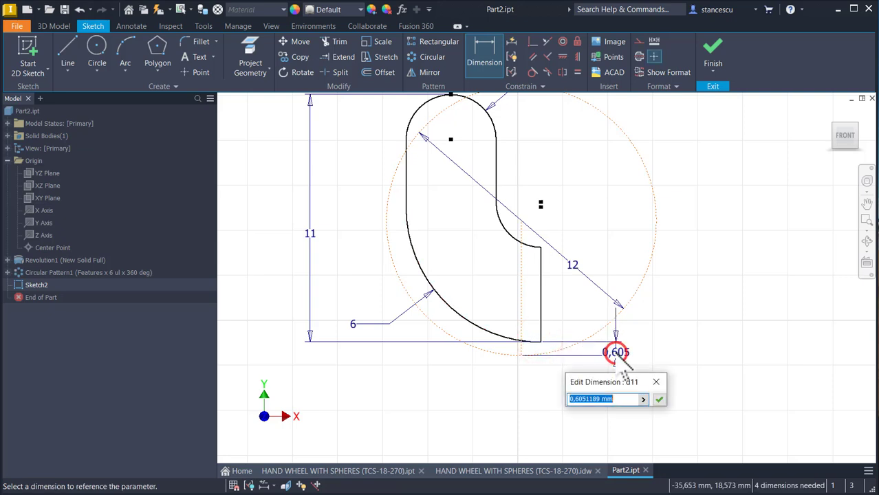
pyautogui.write('1')
pyautogui.press('Return')
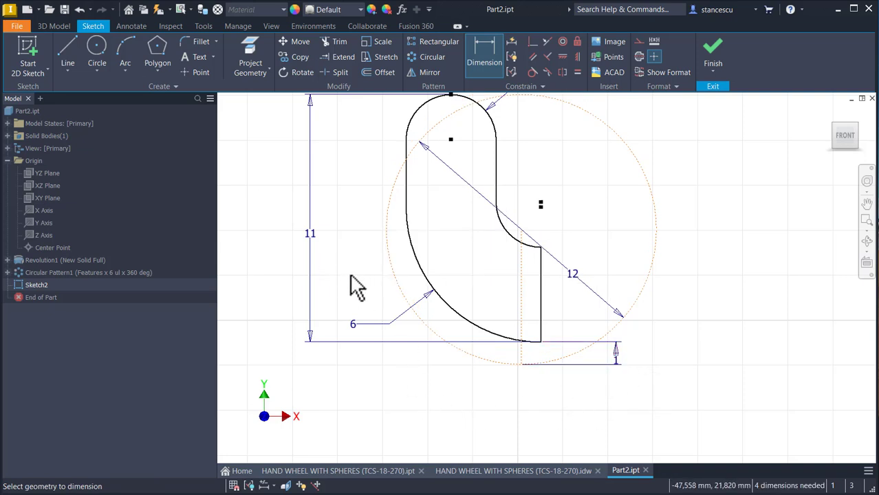
# Step: Replace the 11 mm height dimension with a 10 mm vertical dimension from the construction circle's lowest point to the top of the rounded arc
pyautogui.press('Escape')
pyautogui.click(311, 236)
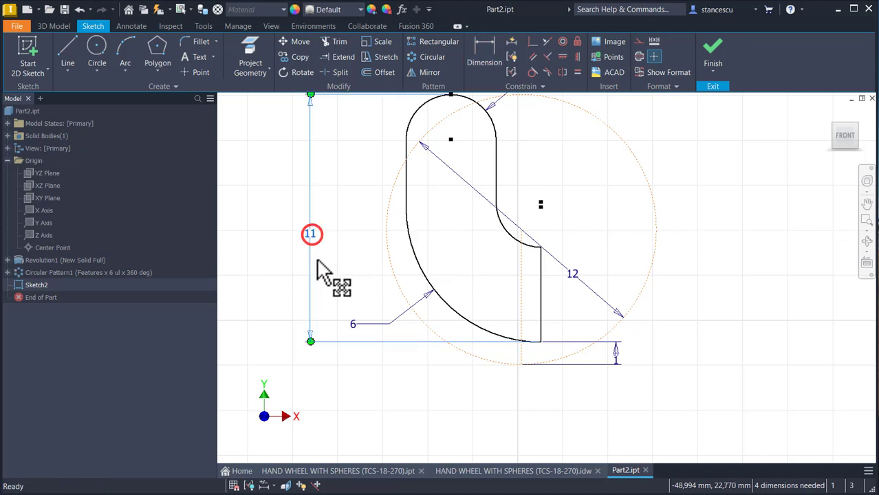
pyautogui.press('Delete')
pyautogui.moveTo(342, 264); pyautogui.dragTo(339, 310, button='middle')
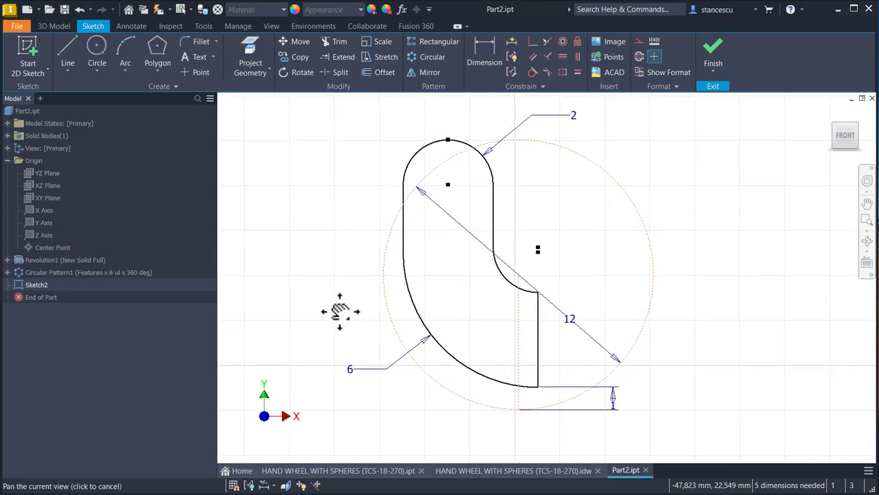
pyautogui.click(485, 47)
pyautogui.click(519, 409)
pyautogui.click(448, 140)
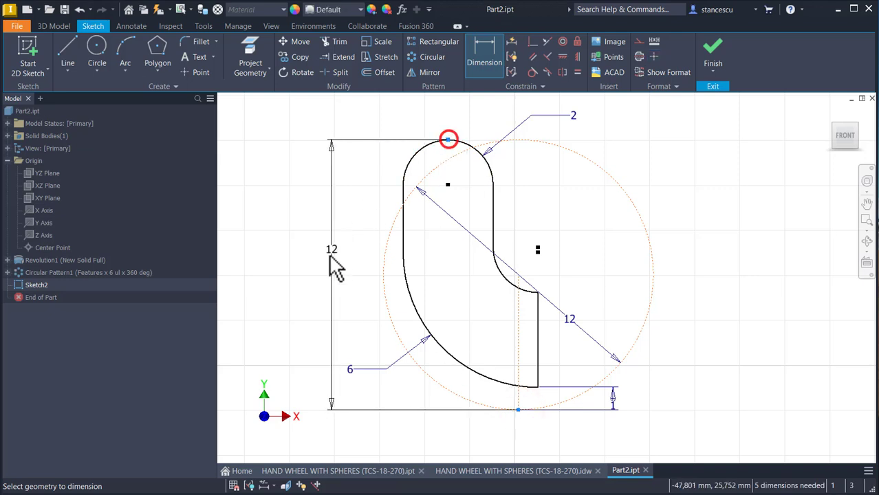
pyautogui.click(308, 272)
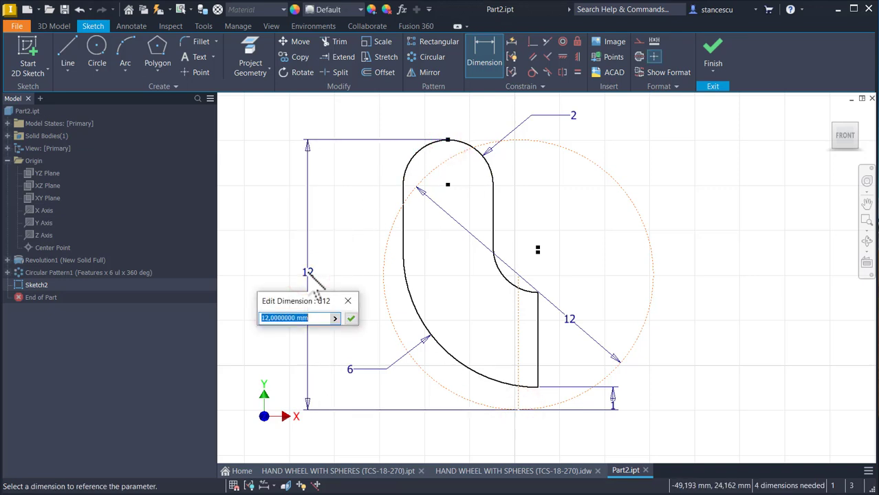
pyautogui.press('Return')
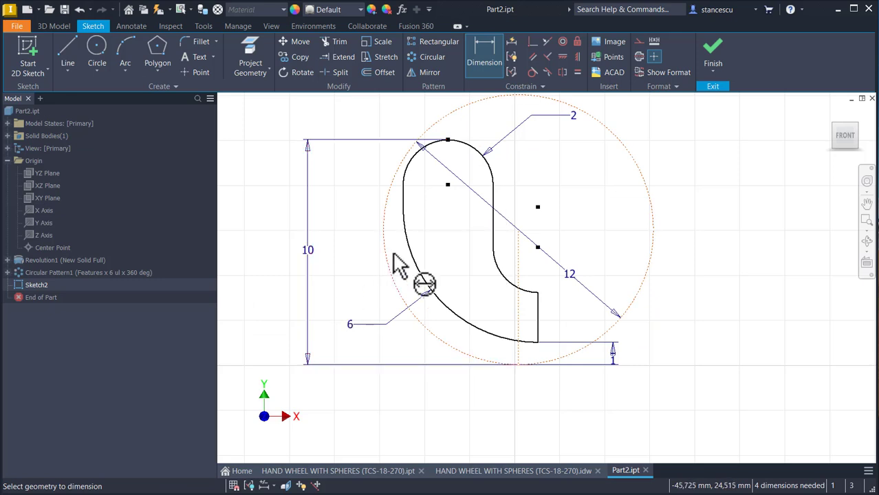
# Step: Dimension the vertical distance from the rounded top arc's center to the closing line's upper endpoint as 3 mm
pyautogui.click(449, 184)
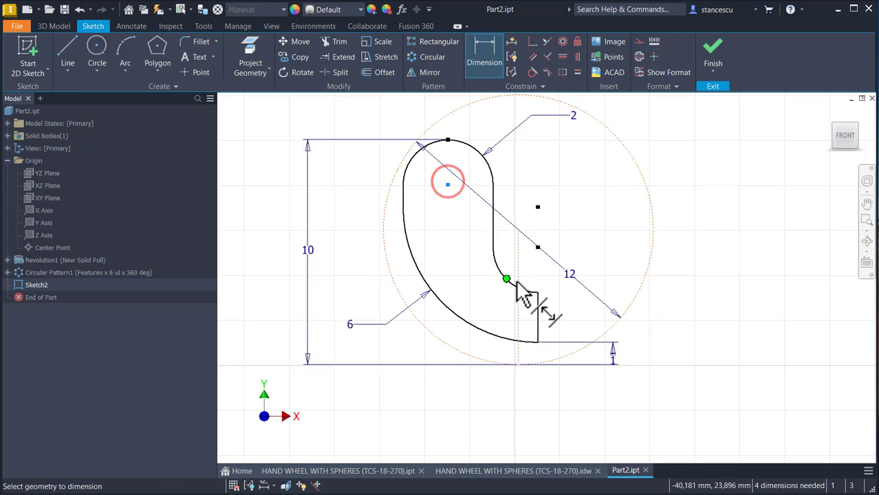
pyautogui.click(540, 293)
pyautogui.click(607, 234)
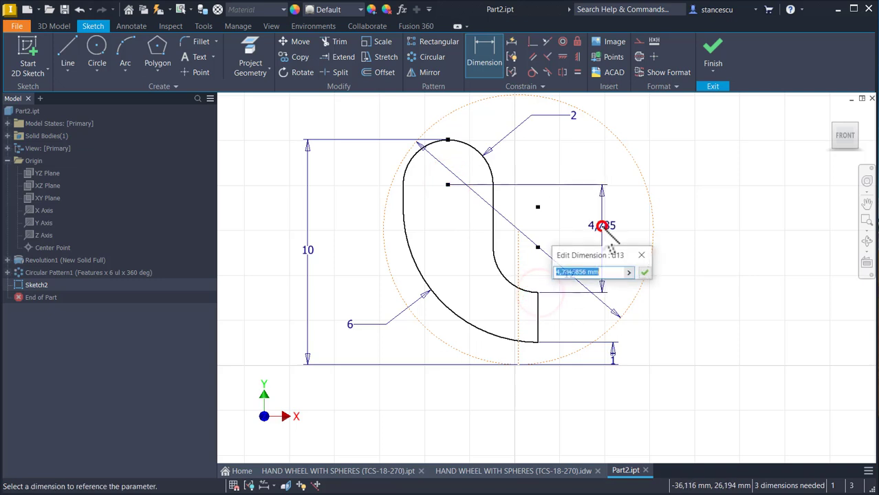
pyautogui.write('3')
pyautogui.press('Return')
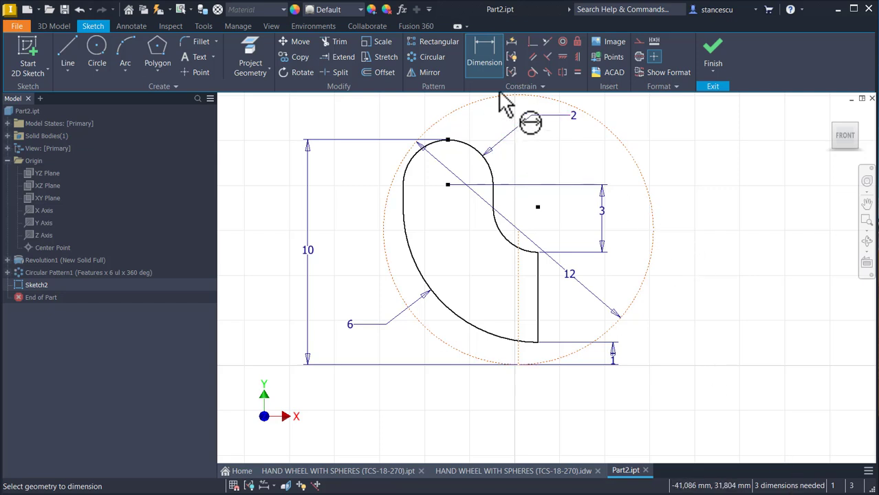
# Step: Make the rounded top arc tangent to the 12 mm construction circle
pyautogui.click(531, 73)
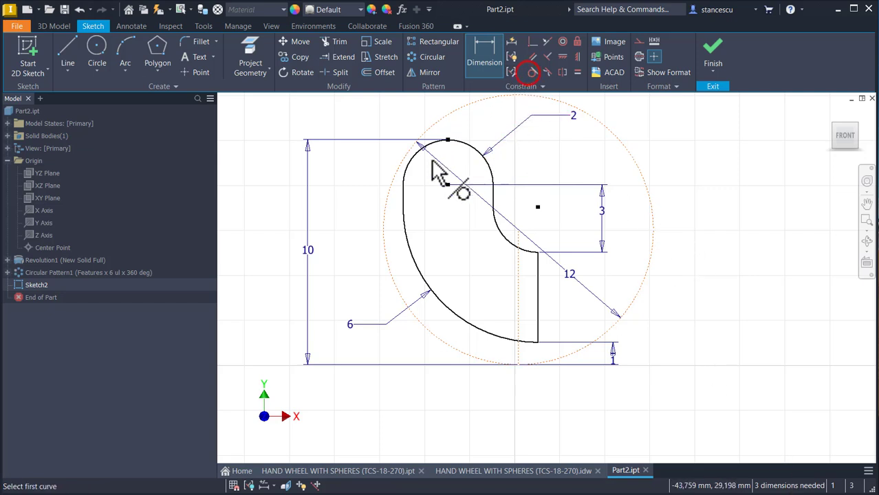
pyautogui.click(415, 157)
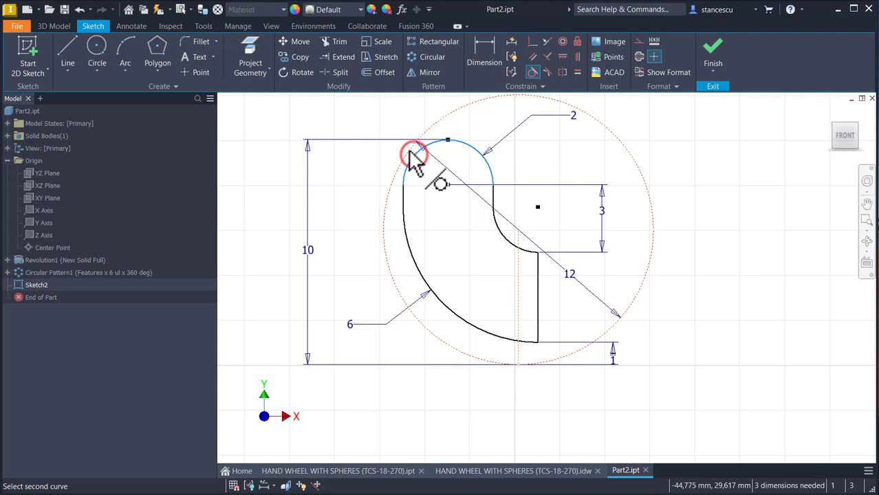
pyautogui.click(412, 156)
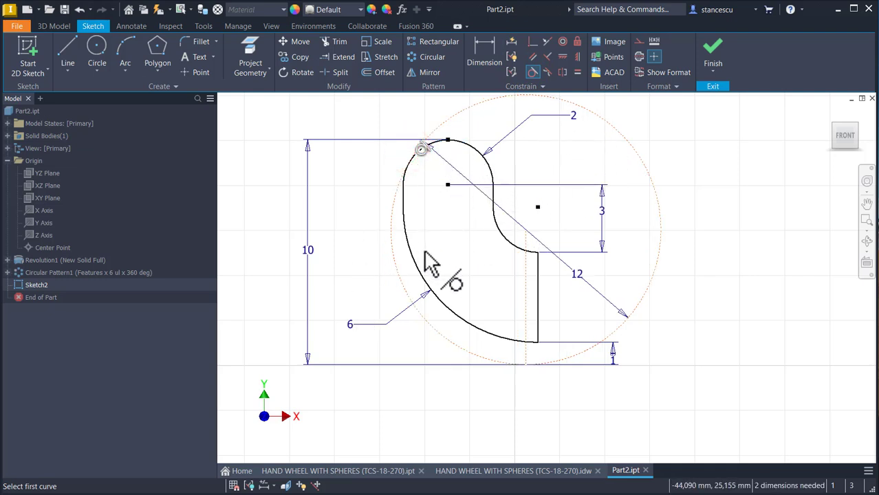
pyautogui.press('Escape')
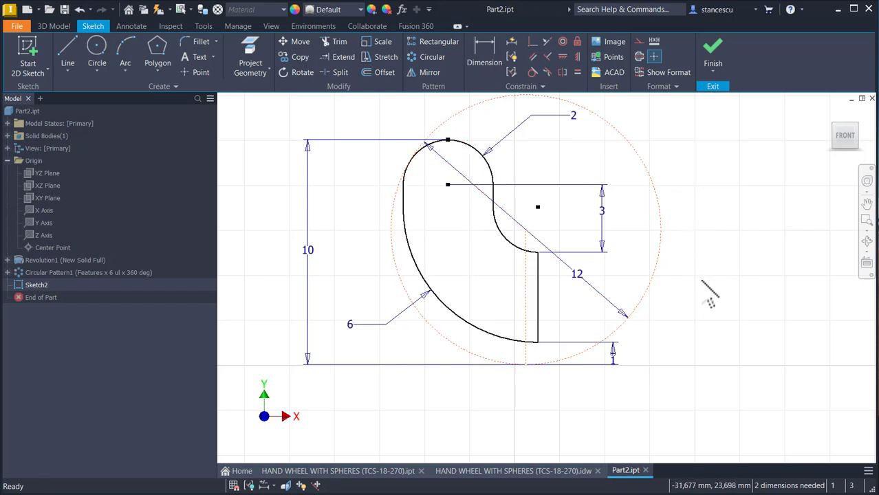
# Step: Move the profile around freely to check its remaining freedom, leave it above the spheres, and finish the sketch
pyautogui.scroll(-3, 690, 300)
pyautogui.moveTo(711, 308); pyautogui.dragTo(516, 227, button='middle')
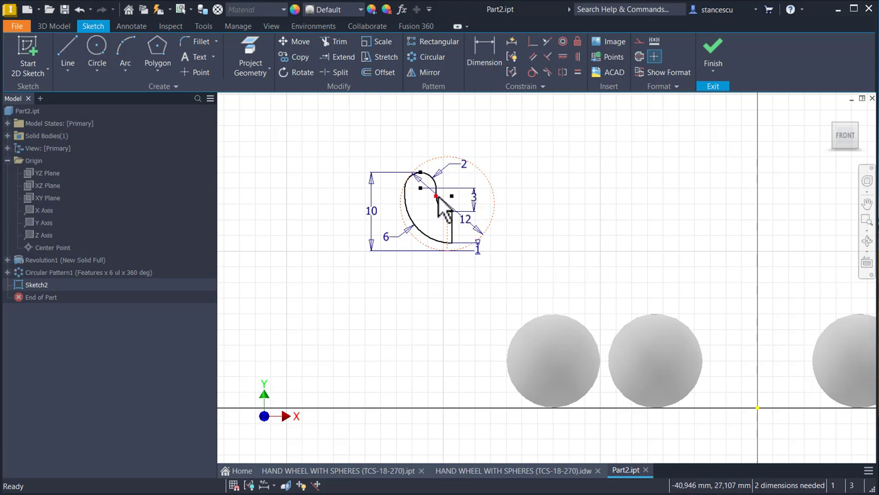
pyautogui.moveTo(451, 195)
pyautogui.mouseDown()
pyautogui.moveTo(476, 210)
pyautogui.moveTo(534, 185)
pyautogui.moveTo(534, 205)
pyautogui.moveTo(475, 225)
pyautogui.moveTo(566, 206)
pyautogui.mouseUp()
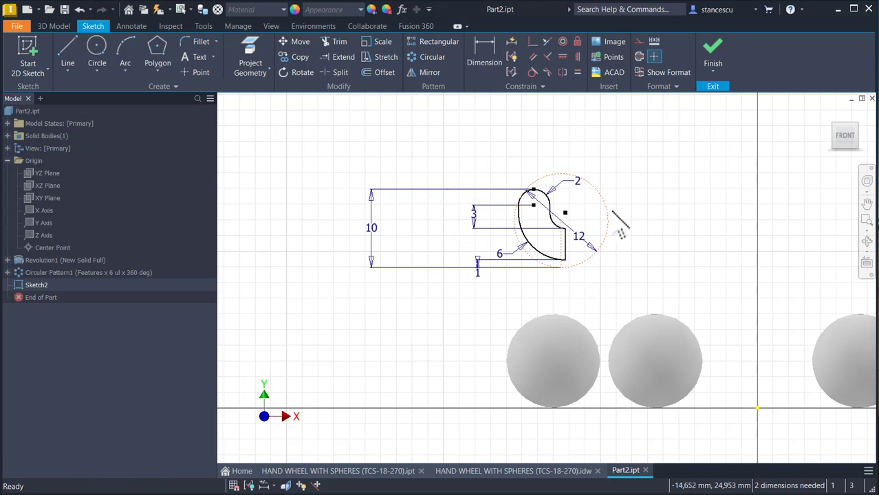
pyautogui.moveTo(567, 216); pyautogui.dragTo(566, 196)
pyautogui.click(690, 191)
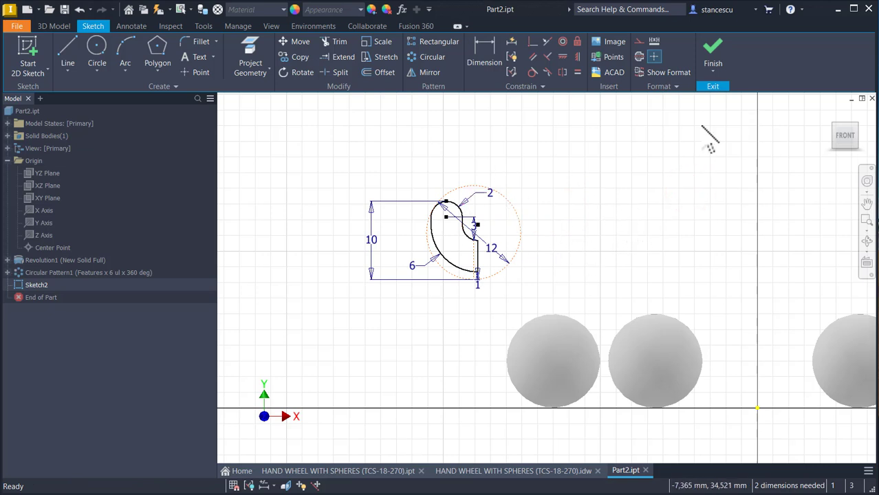
pyautogui.click(717, 62)
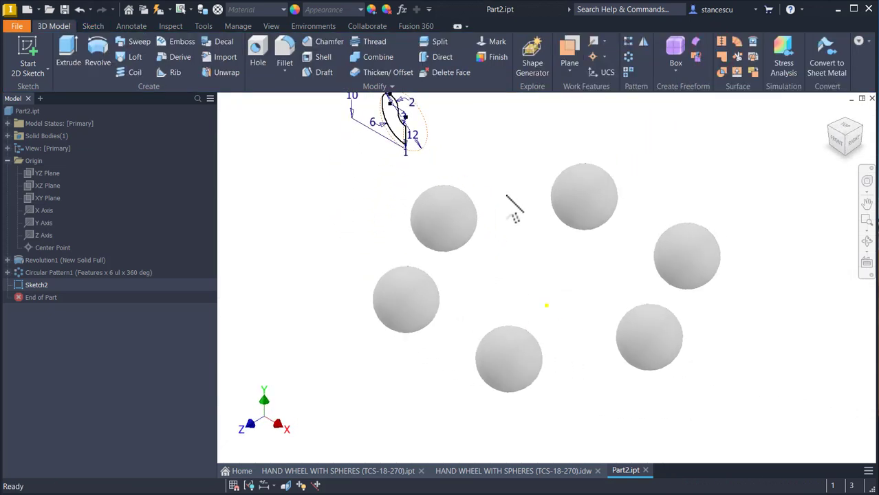
# Step: Return to the home view and start a new sketch on the XY Plane
pyautogui.click(359, 217)
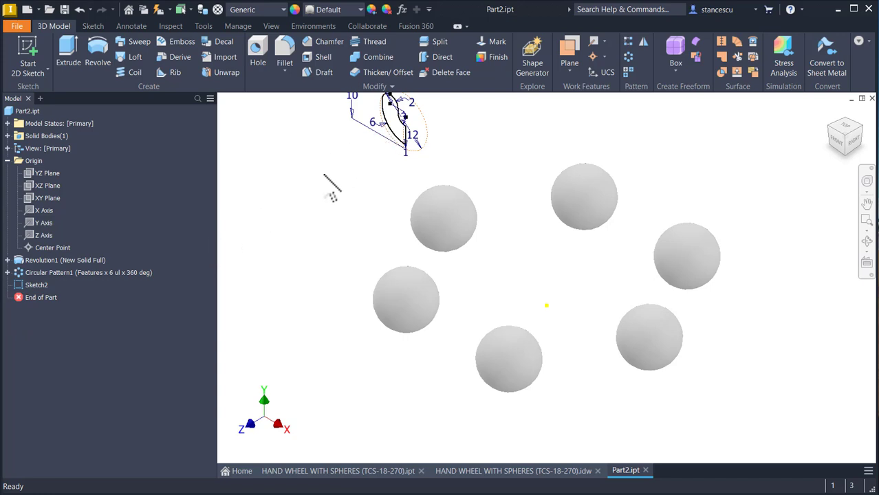
pyautogui.press('Num_Lock')
pyautogui.press('Home')
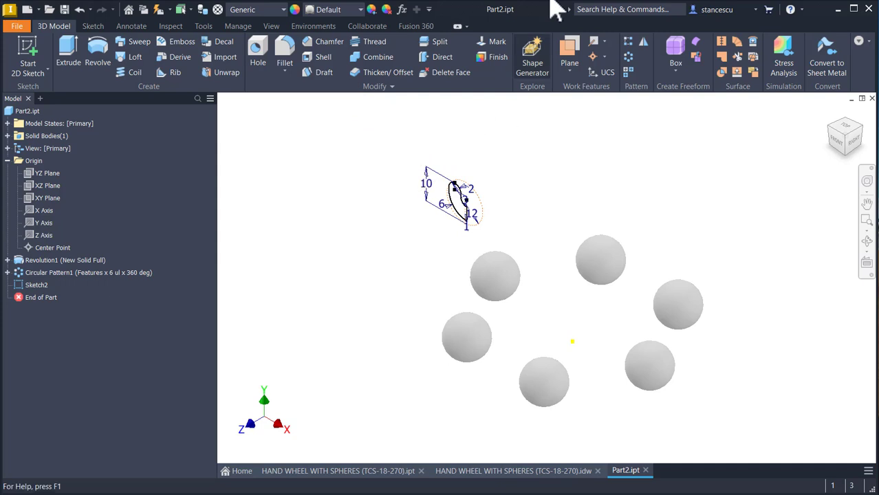
pyautogui.click(42, 198)
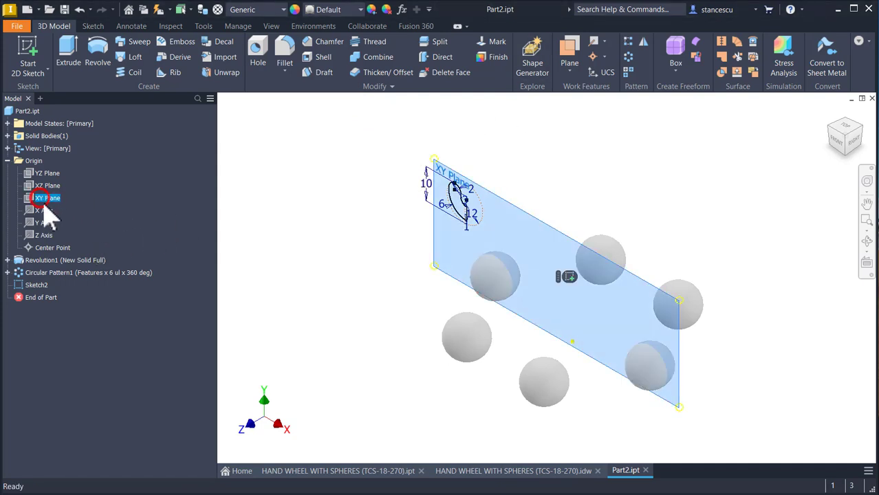
pyautogui.click(569, 279)
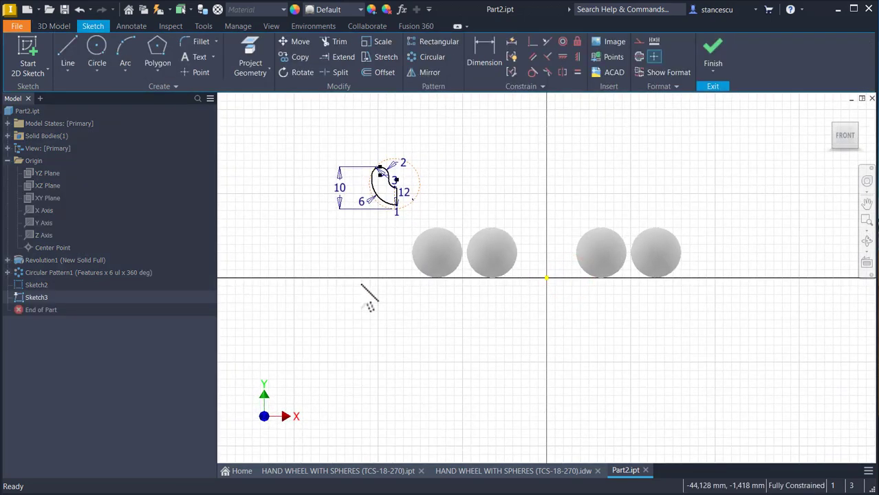
# Step: Copy the profile from Sketch2 into the new sketch and hide Sketch2
pyautogui.click(18, 285)
pyautogui.rightClick(18, 285)
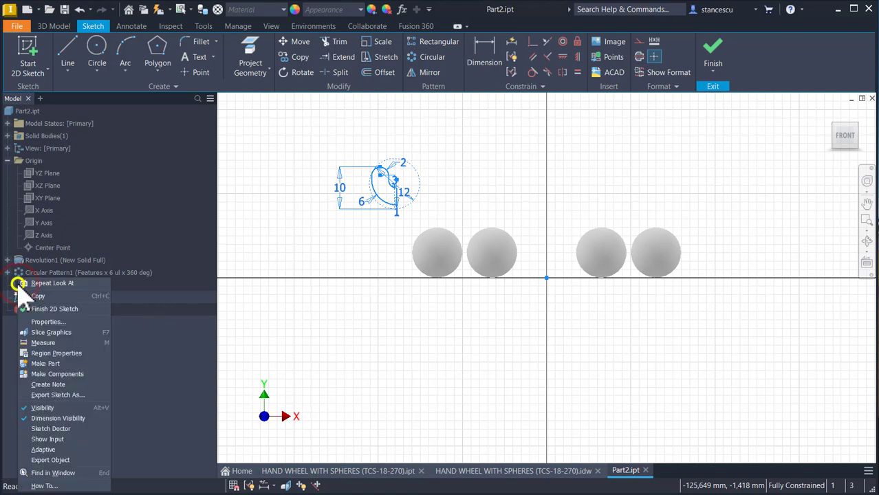
pyautogui.click(38, 296)
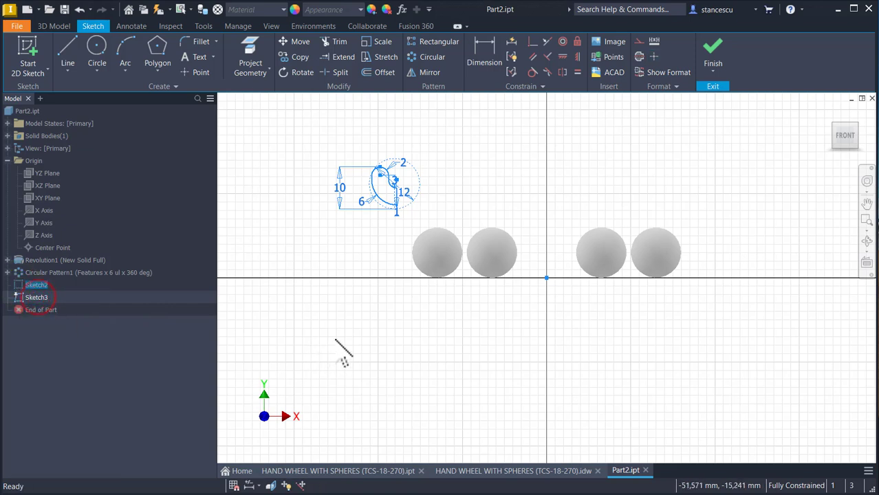
pyautogui.click(335, 336)
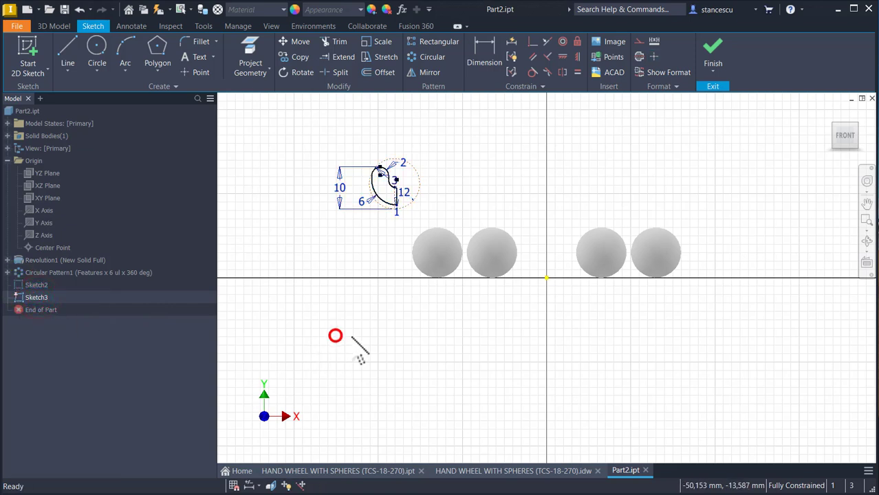
pyautogui.rightClick(515, 173)
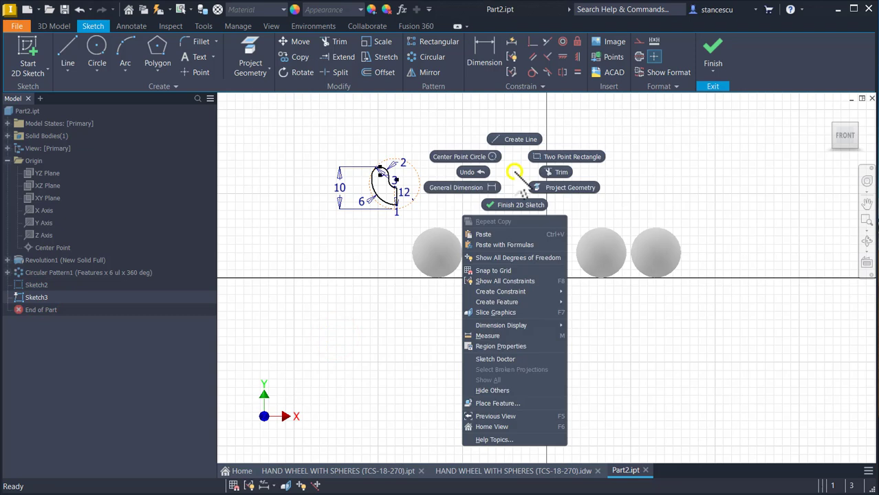
pyautogui.click(499, 234)
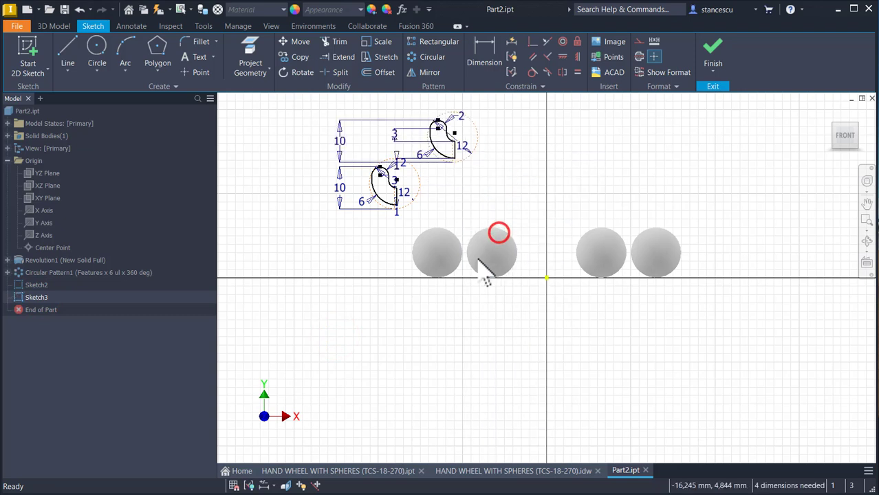
pyautogui.rightClick(37, 284)
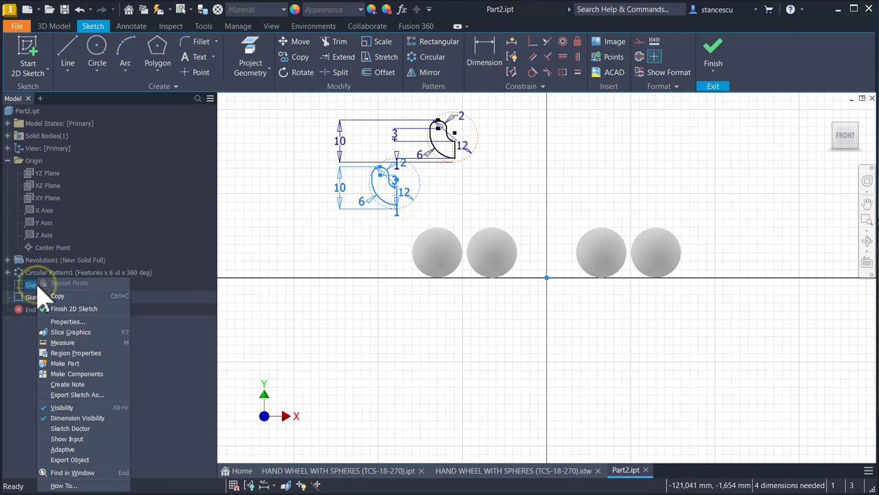
pyautogui.click(68, 408)
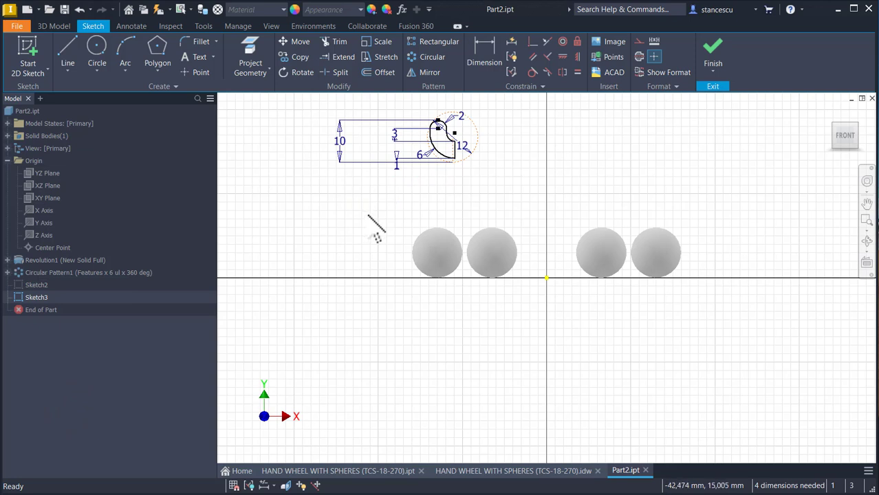
# Step: Slice the graphics at the sketch plane and project the outline of the leftmost sectioned sphere into the sketch
pyautogui.press('F7')
pyautogui.click(467, 190)
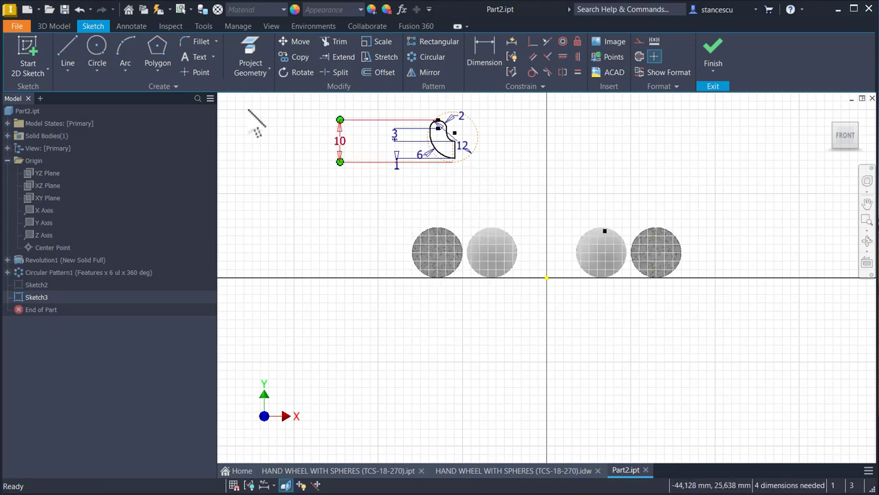
pyautogui.click(258, 60)
pyautogui.click(436, 231)
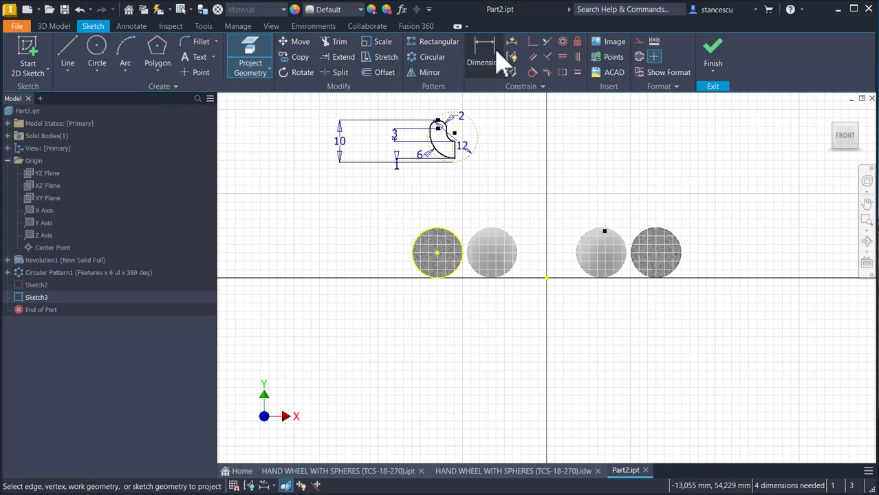
# Step: Make the center of the profile's 12 mm construction circle coincident with the projected sphere's center and finish the sketch
pyautogui.click(534, 41)
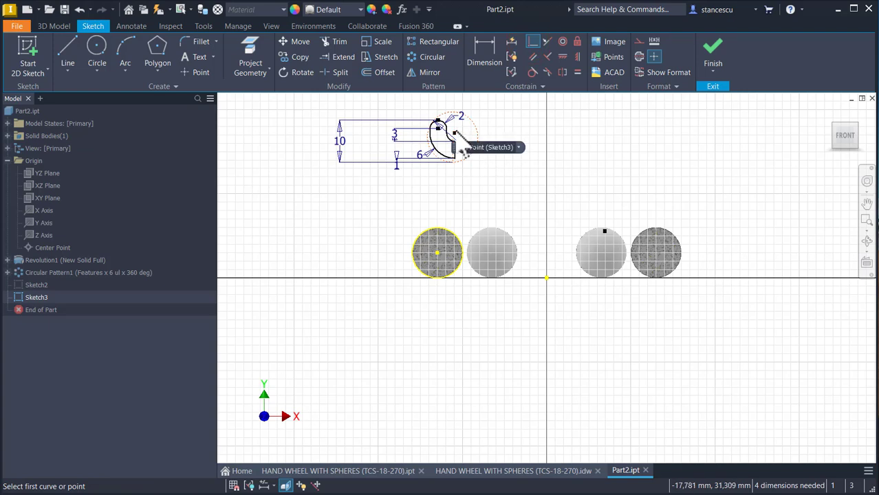
pyautogui.scroll(-5, 459, 145)
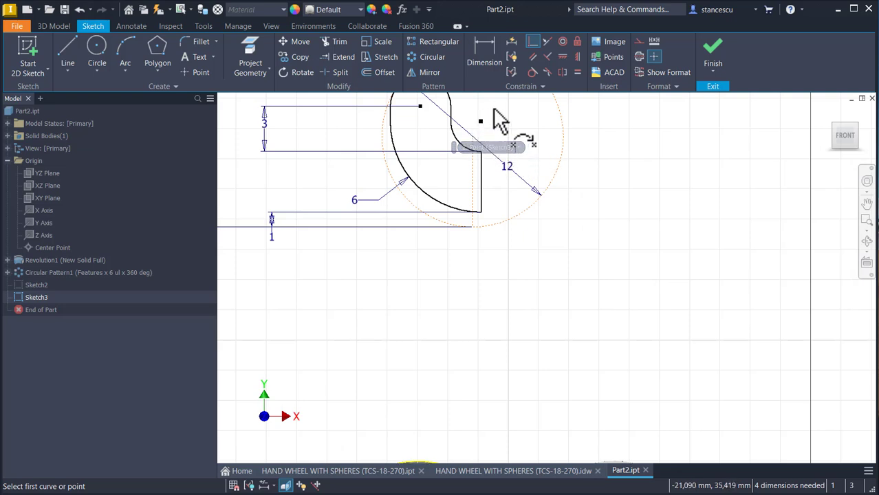
pyautogui.click(473, 138)
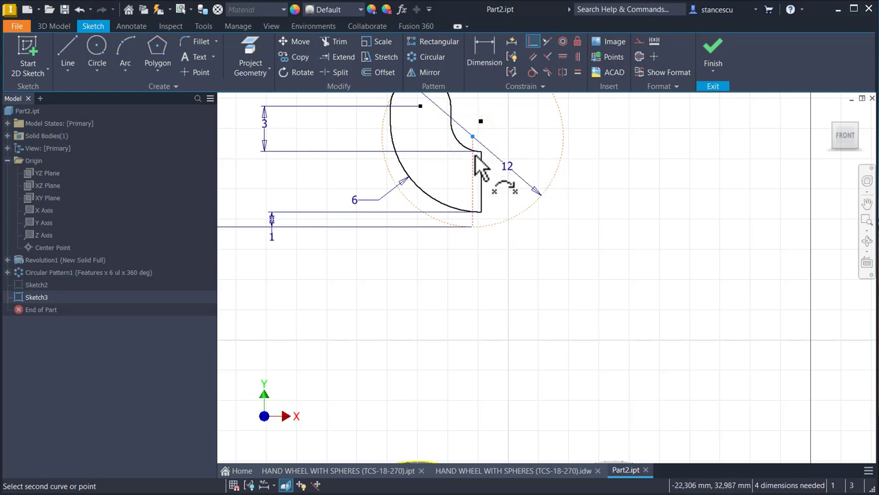
pyautogui.scroll(-2, 510, 266)
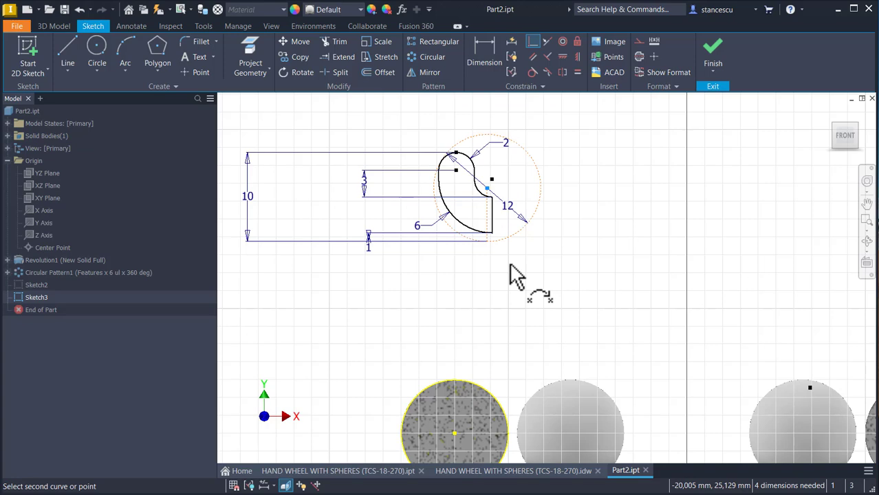
pyautogui.click(452, 433)
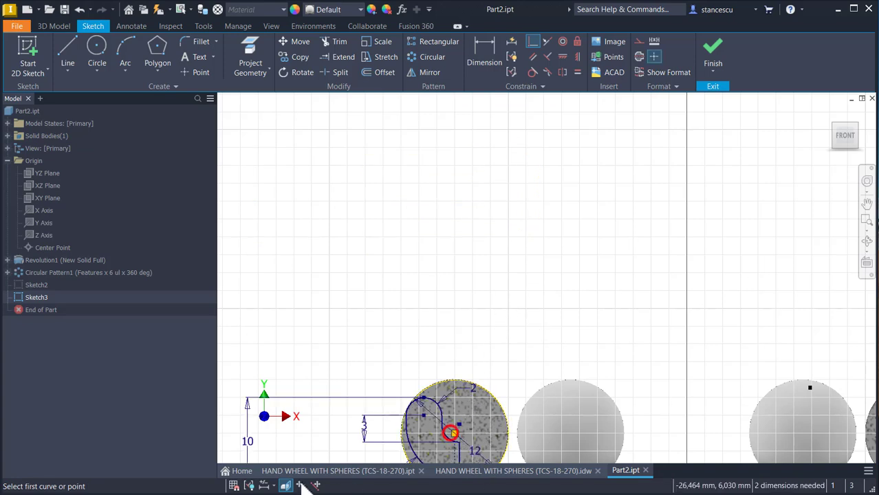
pyautogui.moveTo(379, 330); pyautogui.dragTo(361, 214, button='middle')
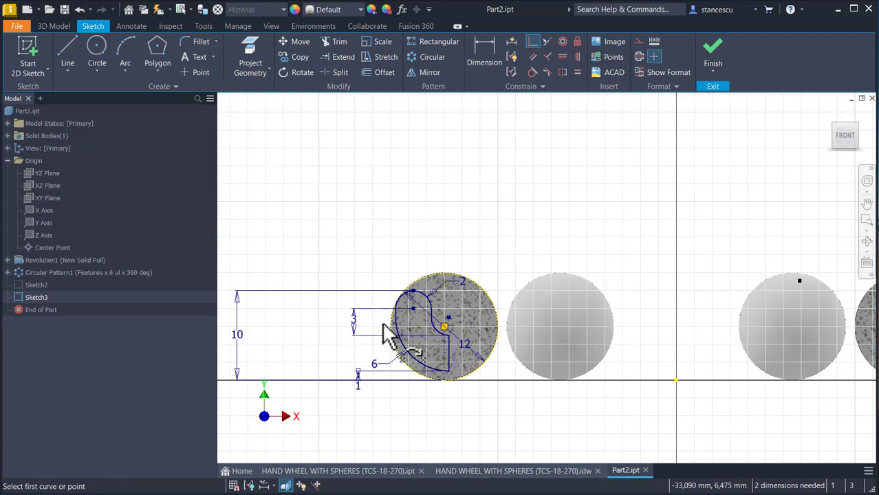
pyautogui.scroll(3, 402, 328)
pyautogui.moveTo(393, 282); pyautogui.dragTo(392, 203, button='middle')
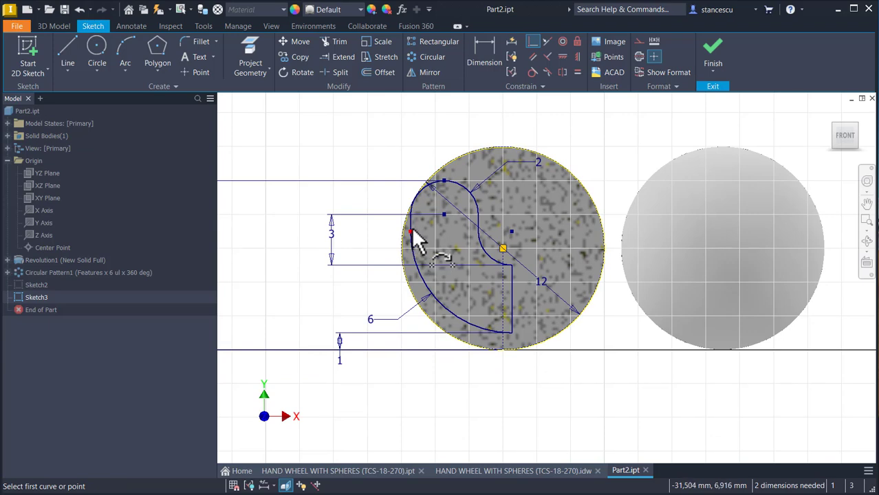
pyautogui.scroll(2, 412, 224)
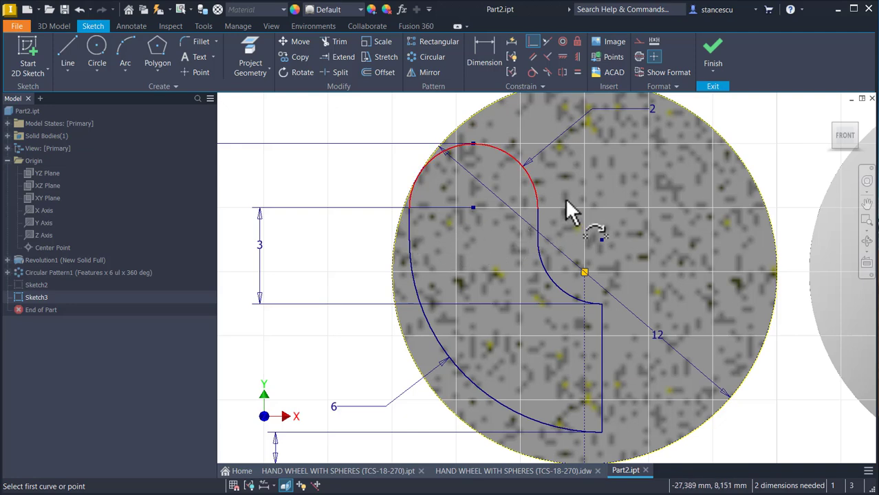
pyautogui.click(714, 55)
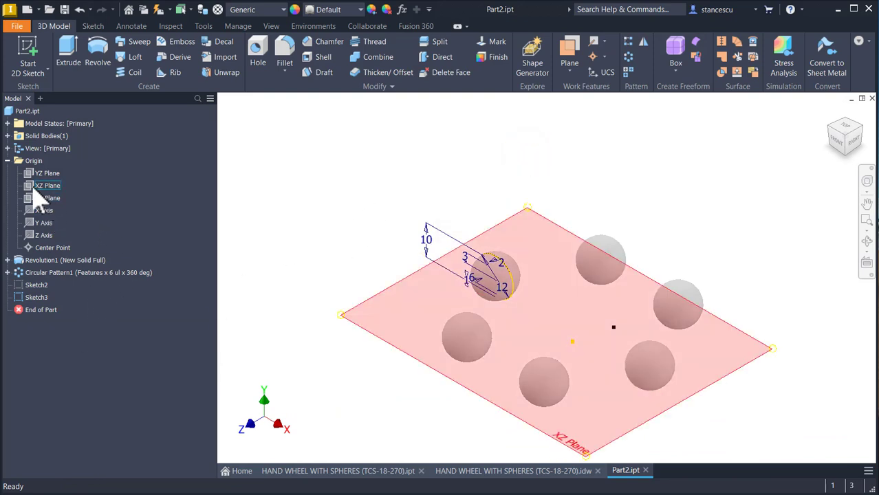
# Step: Create a work plane offset 1 mm from the XZ Plane and check the offset against the section view in the drawing
pyautogui.click(574, 49)
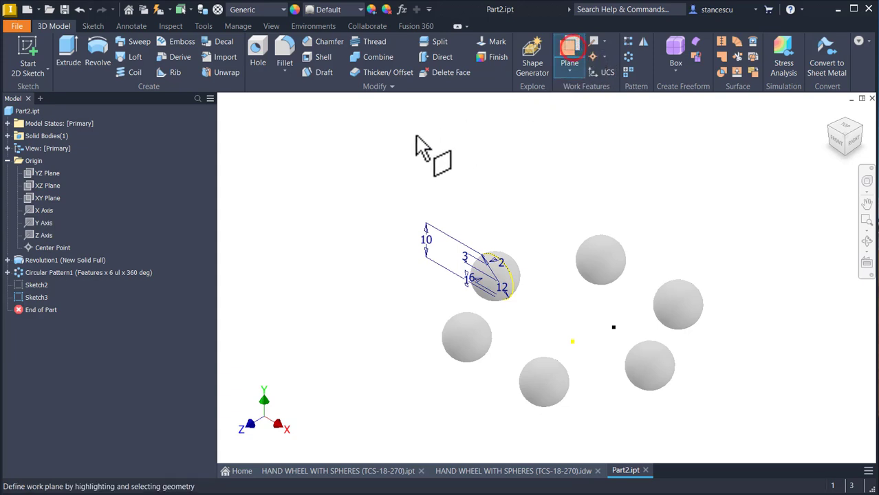
pyautogui.click(33, 183)
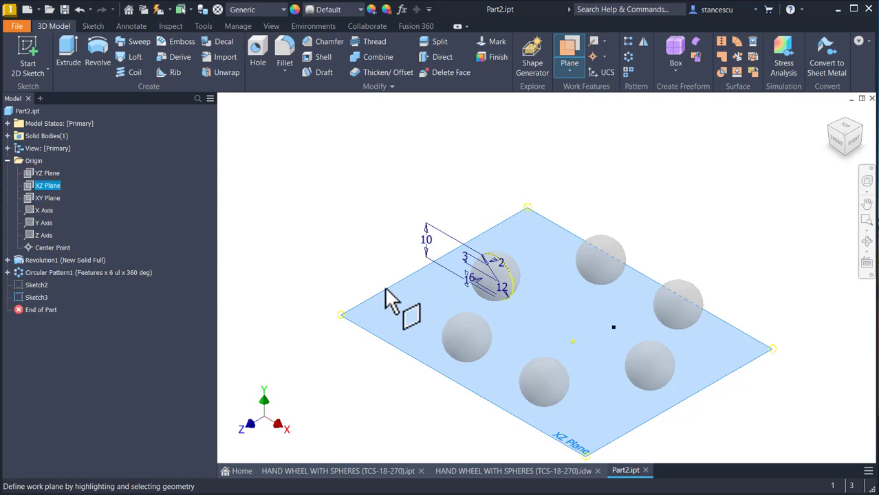
pyautogui.moveTo(393, 294); pyautogui.dragTo(393, 251)
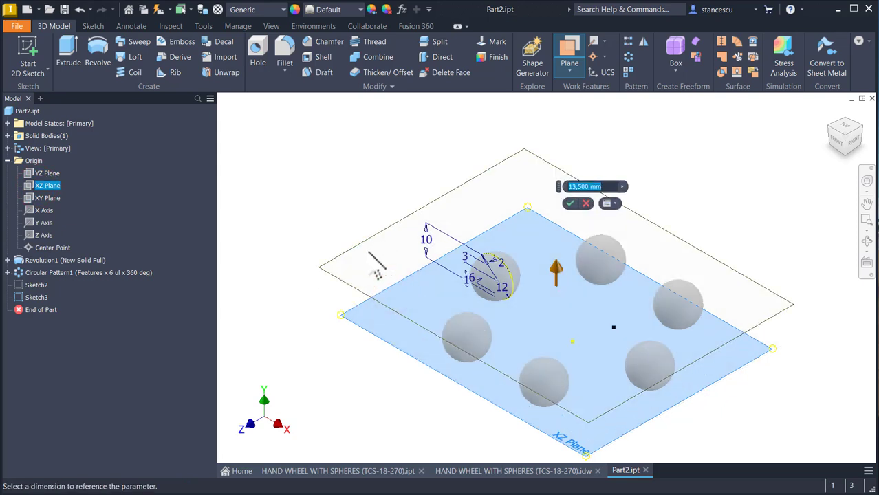
pyautogui.write('1')
pyautogui.press('Return')
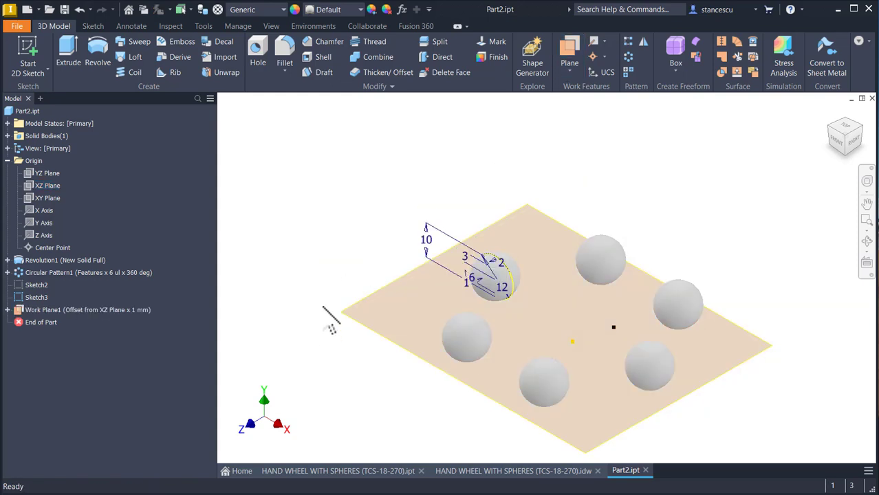
pyautogui.click(527, 472)
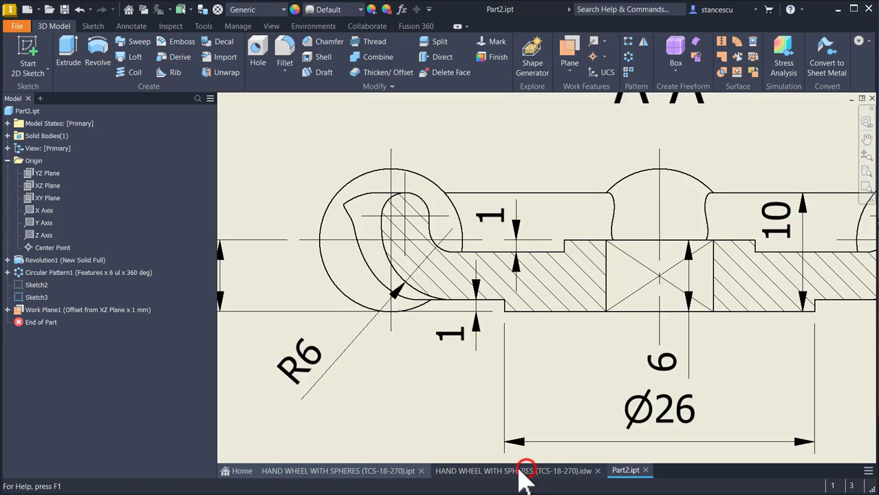
pyautogui.click(474, 310)
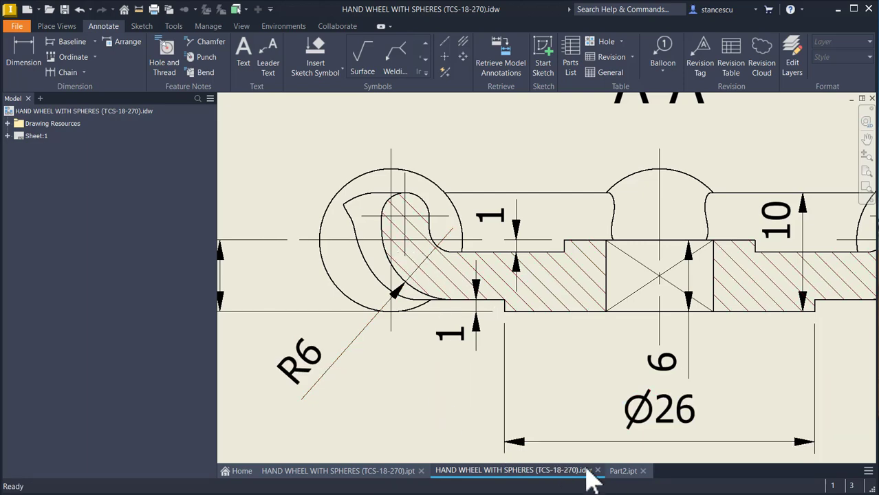
pyautogui.click(623, 471)
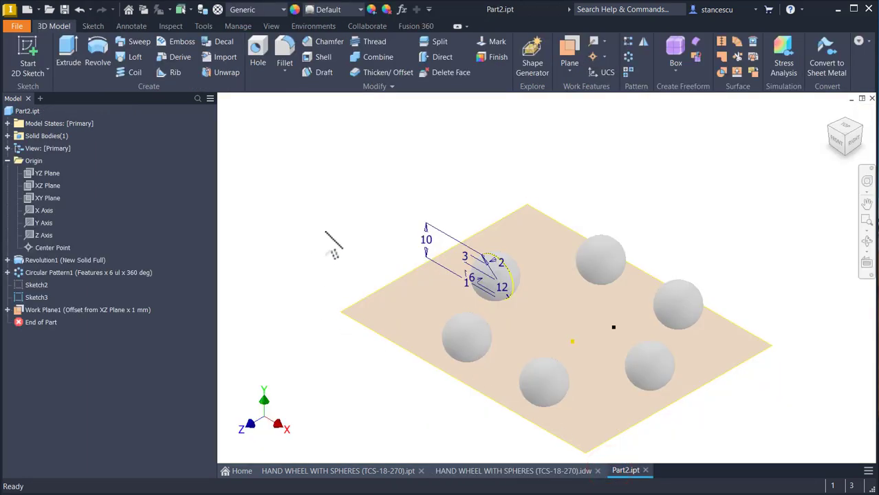
# Step: Start a new sketch on the offset work plane and hide that work plane
pyautogui.click(402, 342)
pyautogui.click(415, 337)
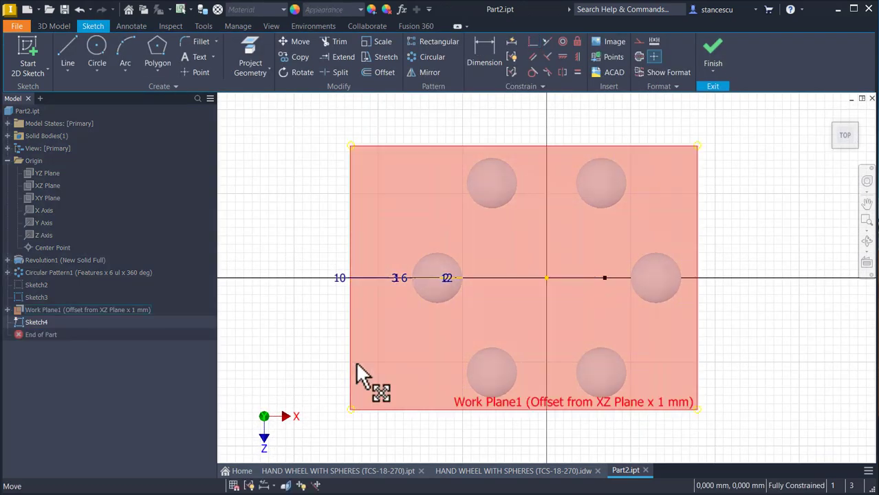
pyautogui.rightClick(353, 208)
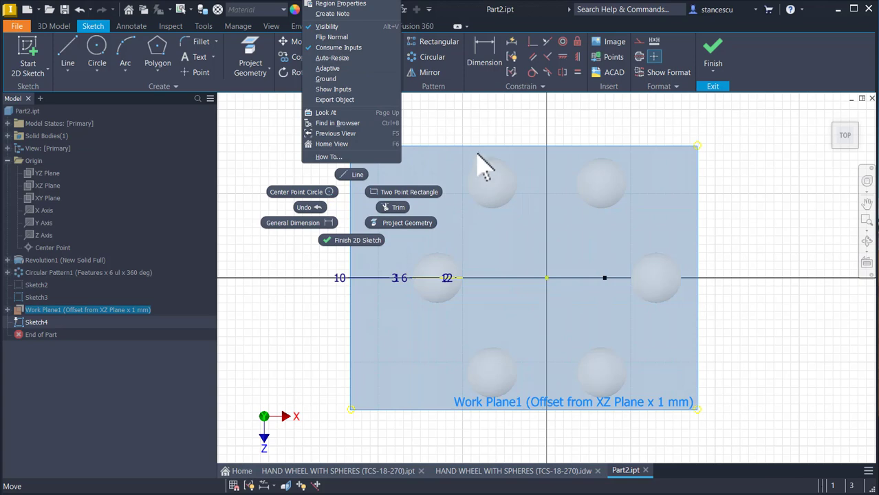
pyautogui.press('Escape')
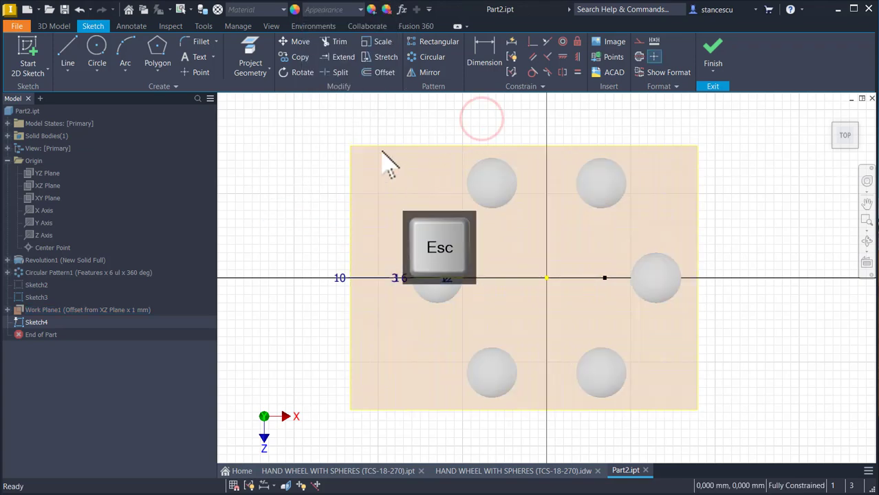
pyautogui.rightClick(382, 147)
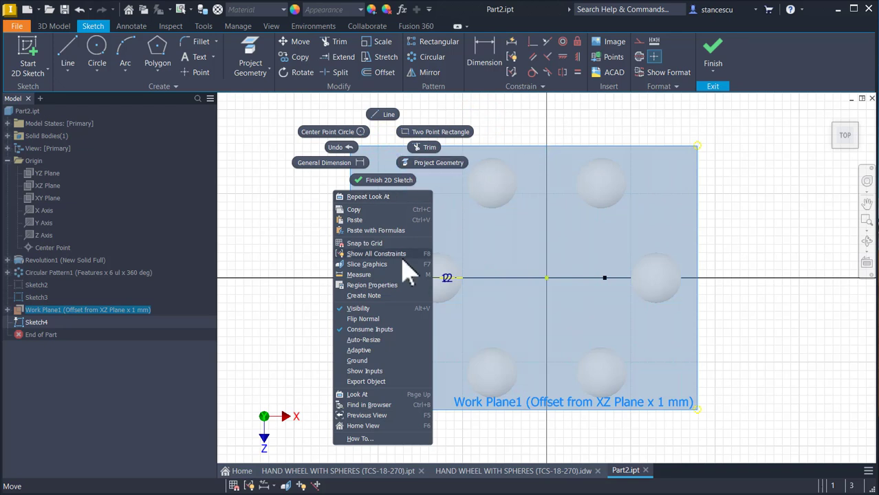
pyautogui.click(359, 309)
pyautogui.click(338, 194)
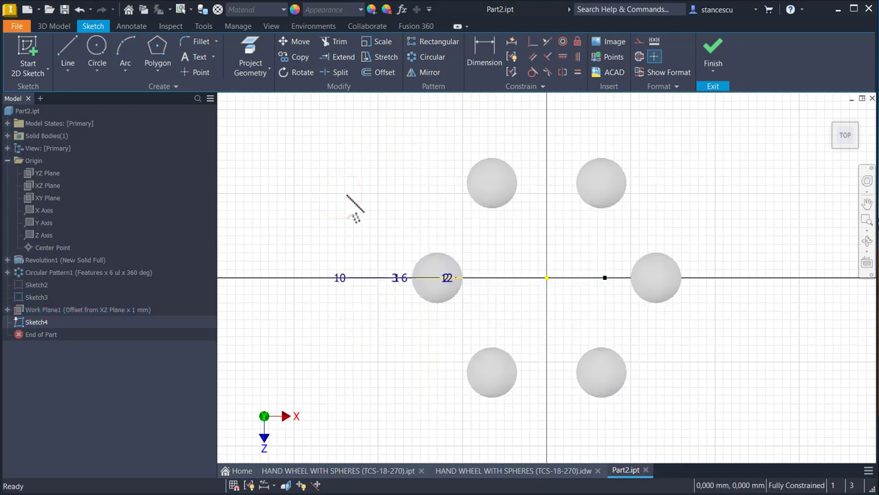
# Step: Project the outlines of the sphere carrying the profile and of the adjacent front sphere into the new sketch
pyautogui.moveTo(363, 198)
pyautogui.keyDown('shift'); pyautogui.mouseDown(button='middle')
pyautogui.moveTo(393, 213)
pyautogui.moveTo(399, 230)
pyautogui.mouseUp(button='middle'); pyautogui.keyUp('shift')
pyautogui.scroll(3, 409, 260)
pyautogui.moveTo(453, 304)
pyautogui.keyDown('shift'); pyautogui.mouseDown(button='middle')
pyautogui.moveTo(481, 233)
pyautogui.moveTo(432, 226)
pyautogui.mouseUp(button='middle'); pyautogui.keyUp('shift')
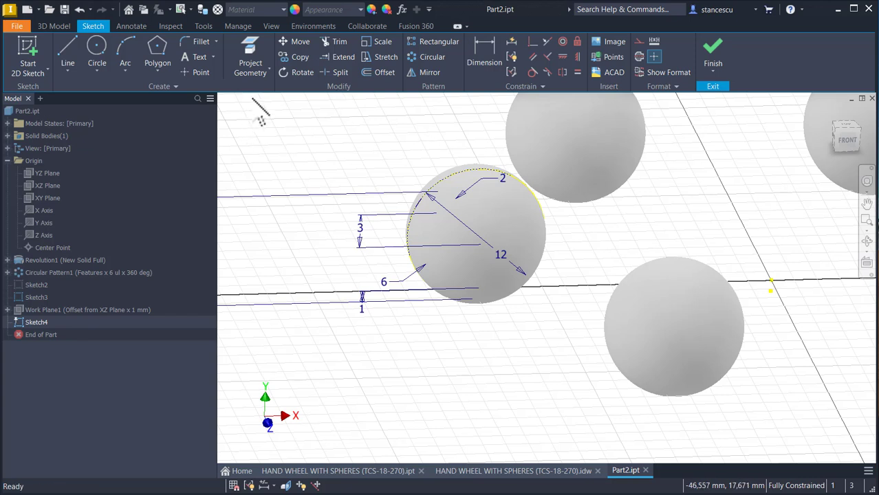
pyautogui.click(251, 54)
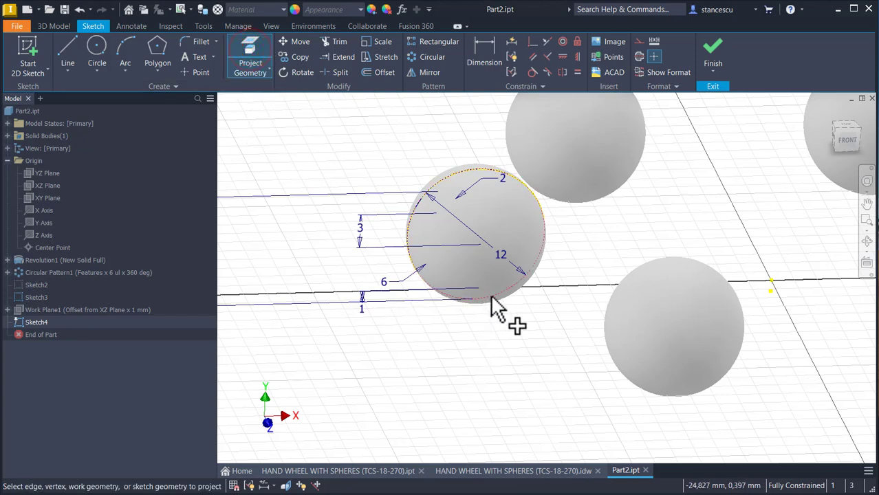
pyautogui.click(541, 244)
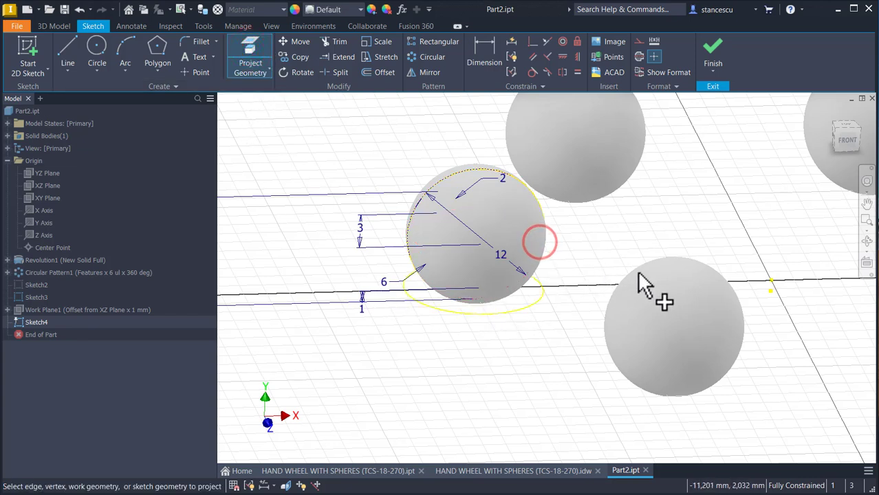
pyautogui.click(616, 316)
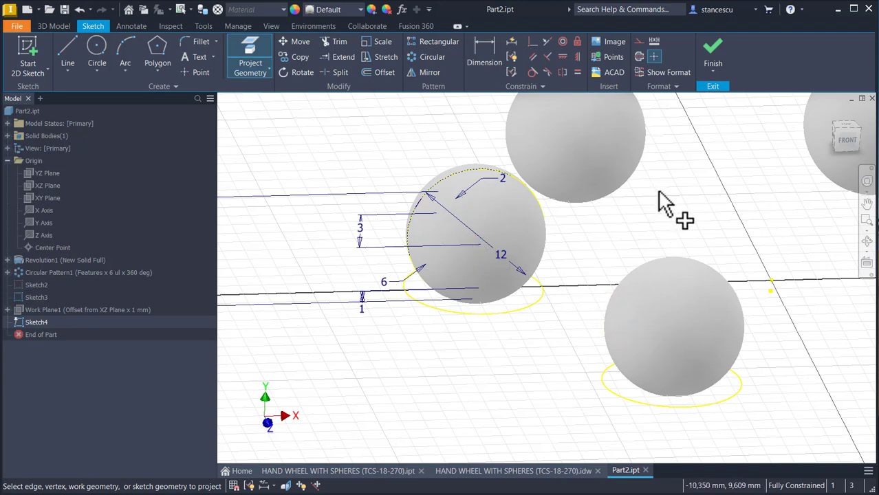
pyautogui.press('Escape')
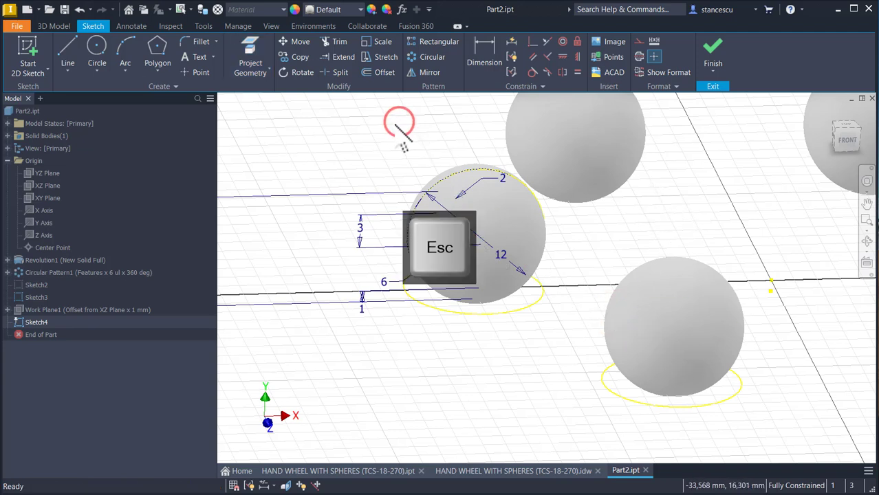
# Step: Hide the solid body of the spheres so only the sketches remain in view
pyautogui.click(7, 135)
pyautogui.rightClick(44, 149)
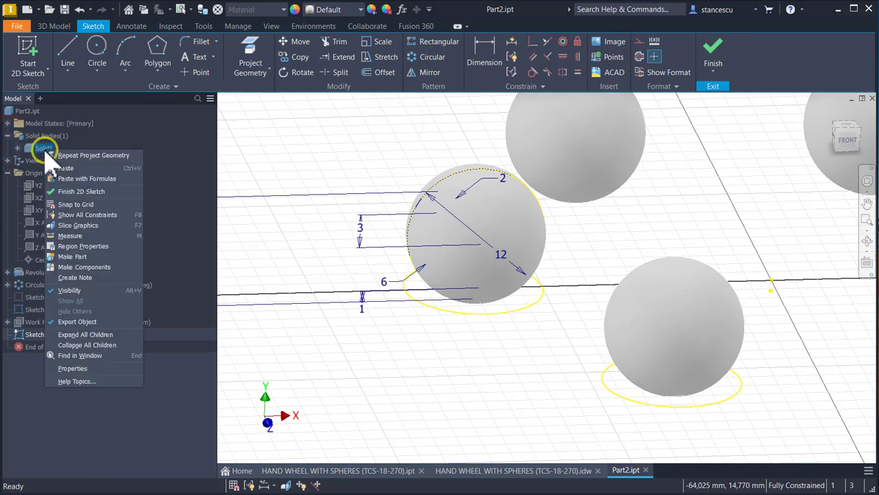
pyautogui.click(69, 291)
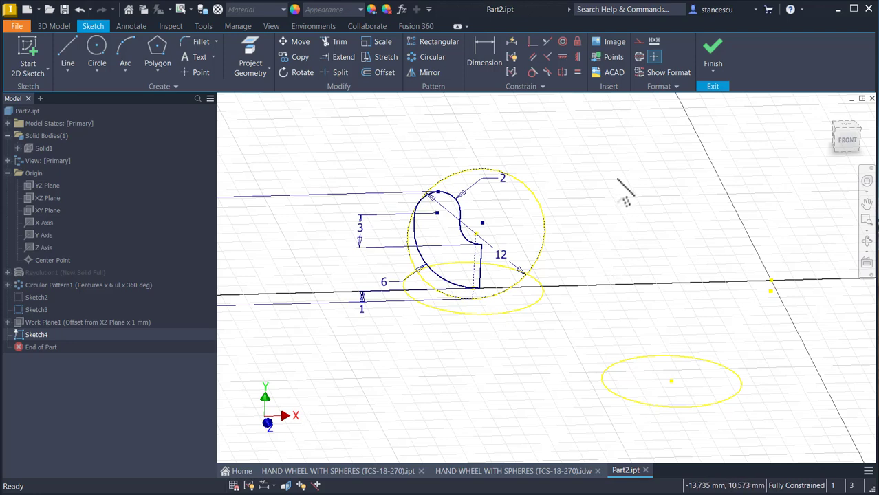
pyautogui.click(617, 180)
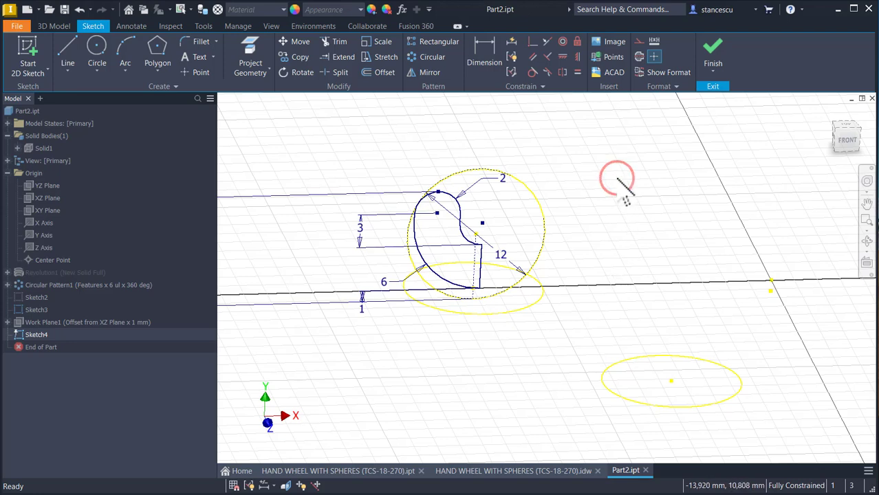
# Step: Change the in-canvas color scheme to High Contrast in the Application Options
pyautogui.press('alt')
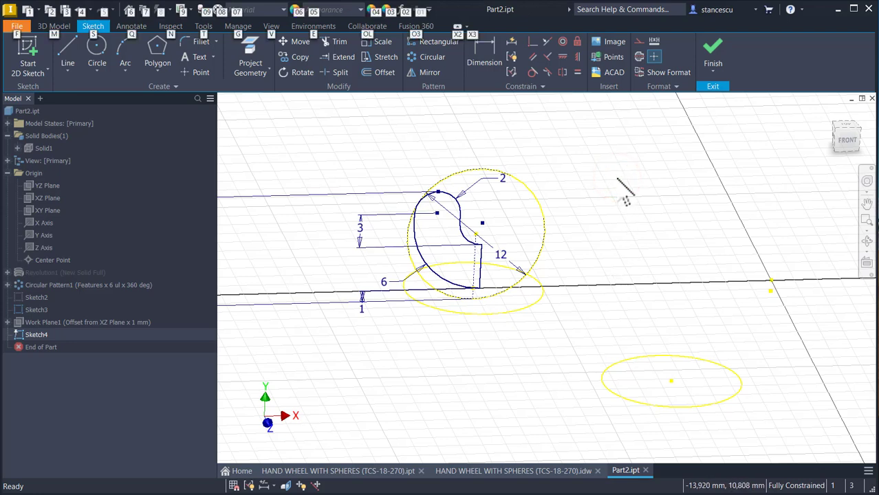
pyautogui.press('f')
pyautogui.press('Escape')
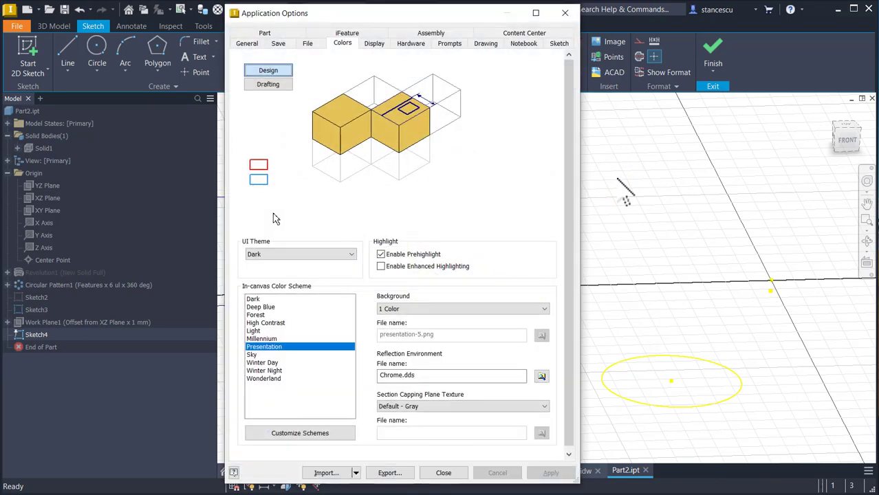
pyautogui.click(273, 322)
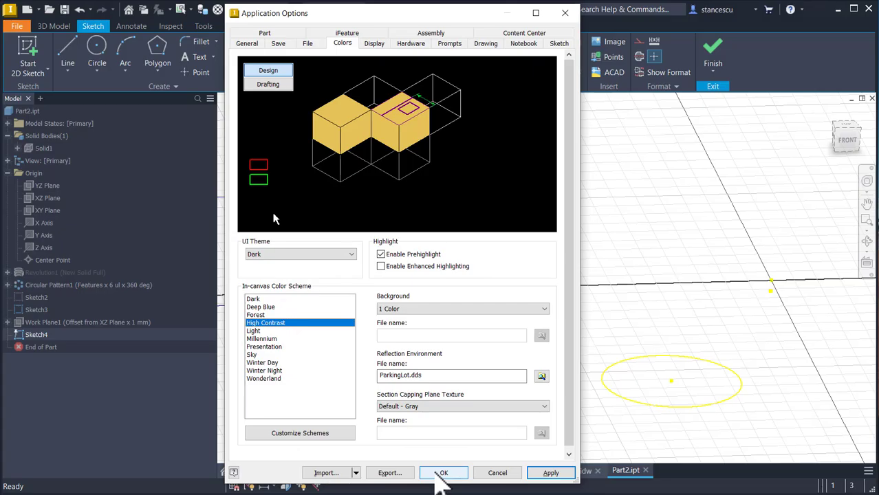
pyautogui.click(442, 478)
pyautogui.moveTo(597, 206)
pyautogui.keyDown('shift'); pyautogui.mouseDown(button='middle')
pyautogui.moveTo(582, 216)
pyautogui.moveTo(590, 221)
pyautogui.mouseUp(button='middle'); pyautogui.keyUp('shift')
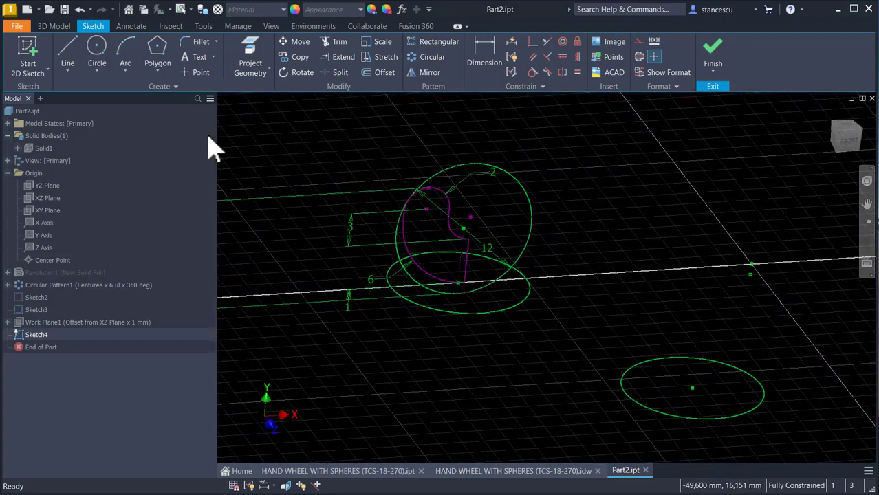
# Step: Project the short straight outer edge of the profile into the sketch
pyautogui.click(251, 54)
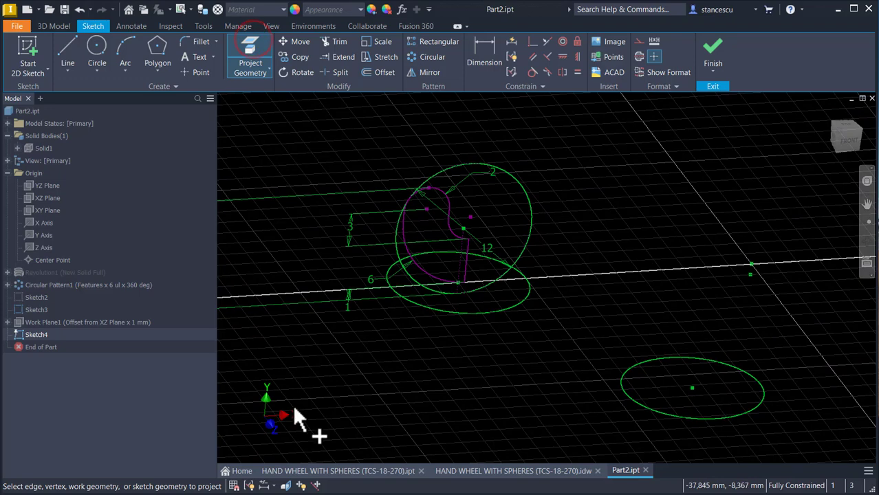
pyautogui.scroll(-4, 393, 238)
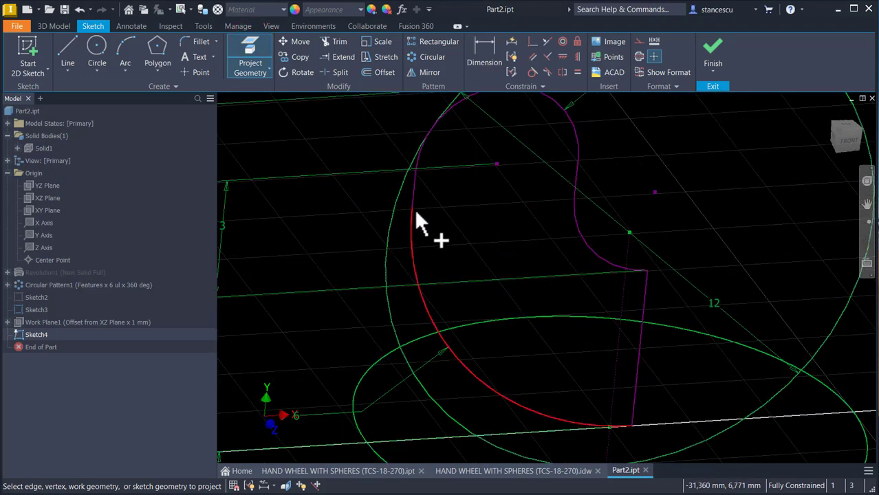
pyautogui.click(413, 191)
pyautogui.keyDown('shift'); pyautogui.moveTo(462, 360); pyautogui.dragTo(420, 427, button='middle'); pyautogui.keyUp('shift')
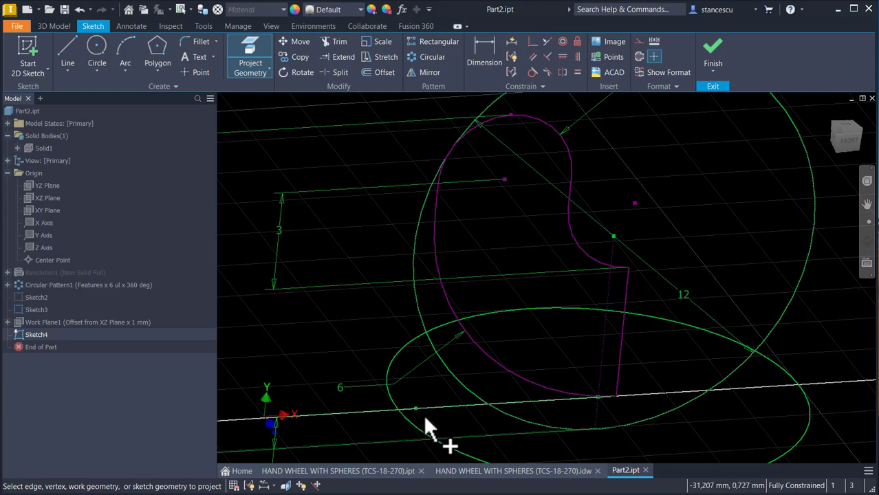
pyautogui.press('Escape')
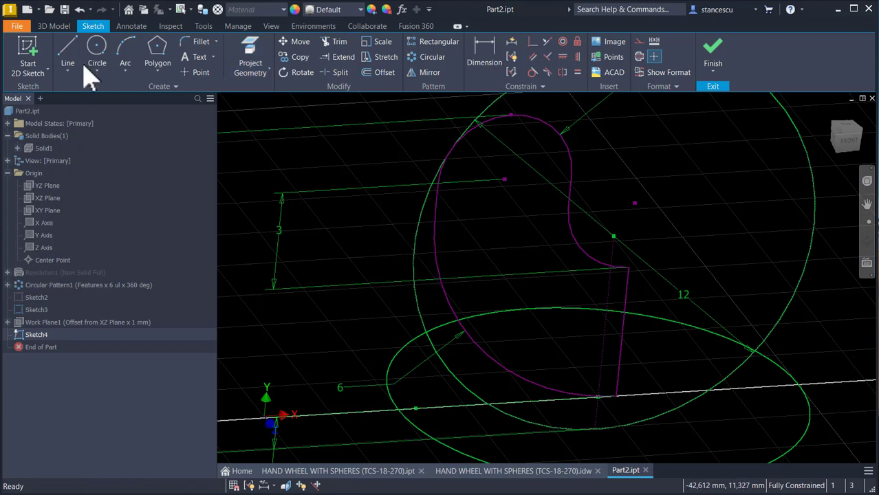
# Step: Draw a circle centered on the profile sphere's outline and passing through the projected edge point
pyautogui.click(97, 61)
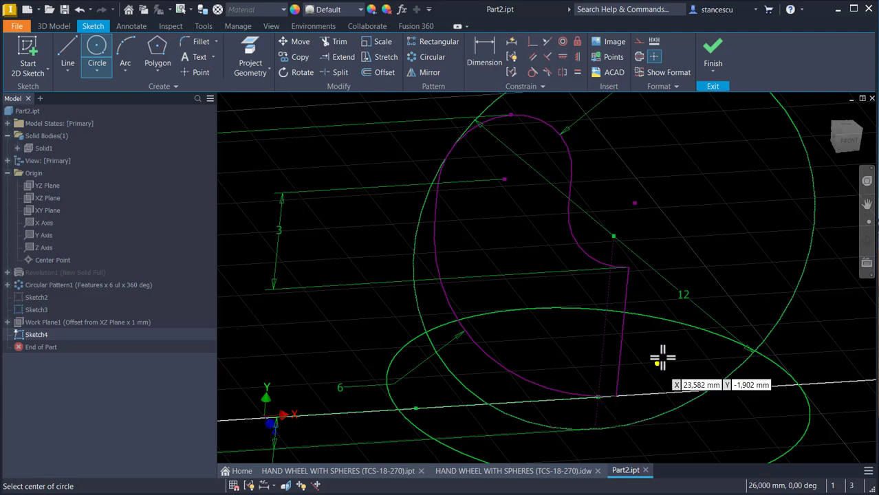
pyautogui.click(596, 397)
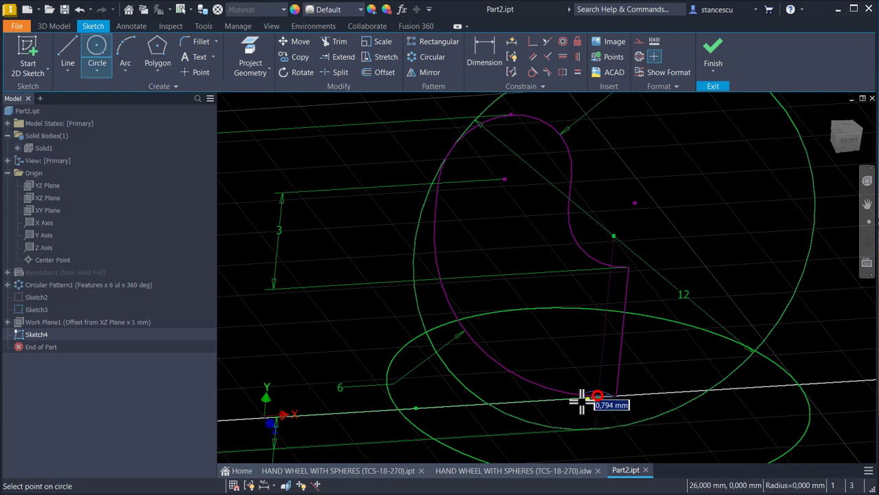
pyautogui.click(417, 409)
# Step: Draw a circle concentric with the front sphere's outline and constrain it equal to the profile sphere's inner circle
pyautogui.scroll(-2, 523, 406)
pyautogui.moveTo(536, 405); pyautogui.dragTo(373, 232, button='middle')
pyautogui.scroll(-3, 373, 232)
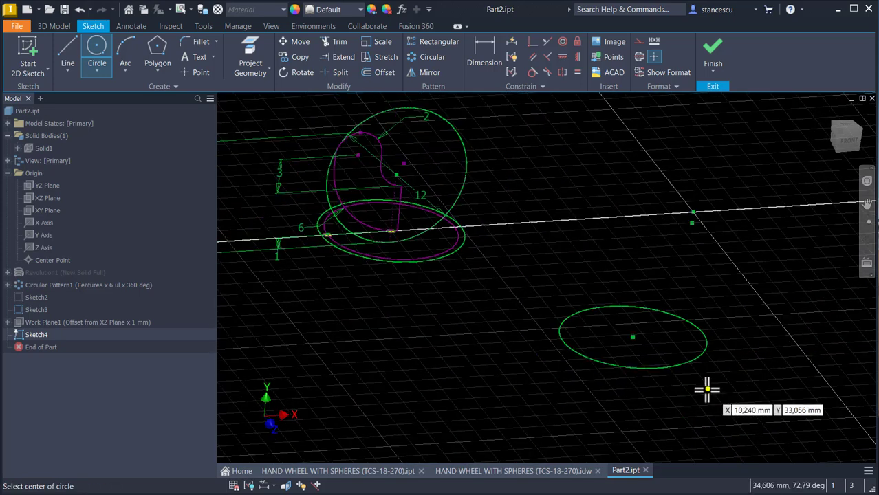
pyautogui.click(631, 337)
pyautogui.click(652, 351)
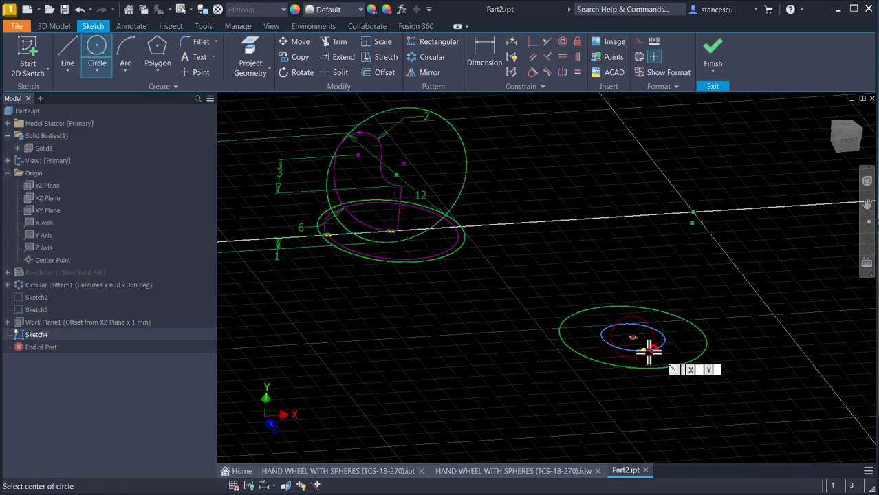
pyautogui.click(578, 73)
pyautogui.click(613, 327)
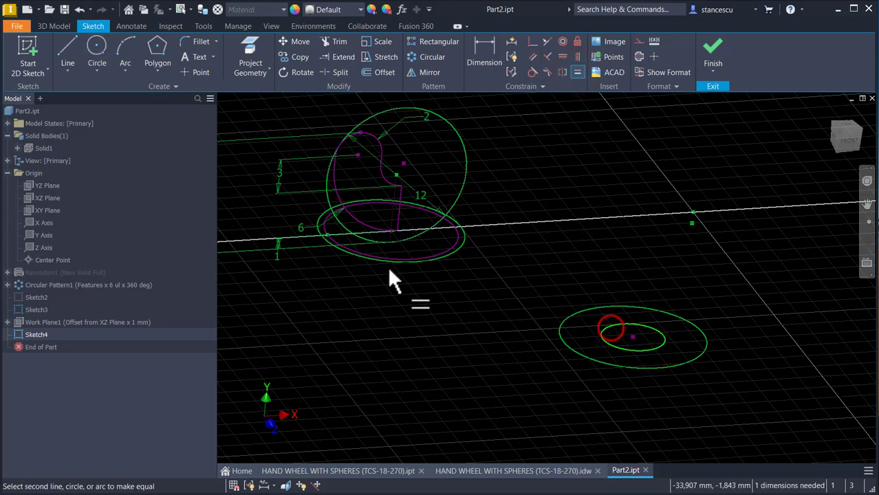
pyautogui.click(423, 255)
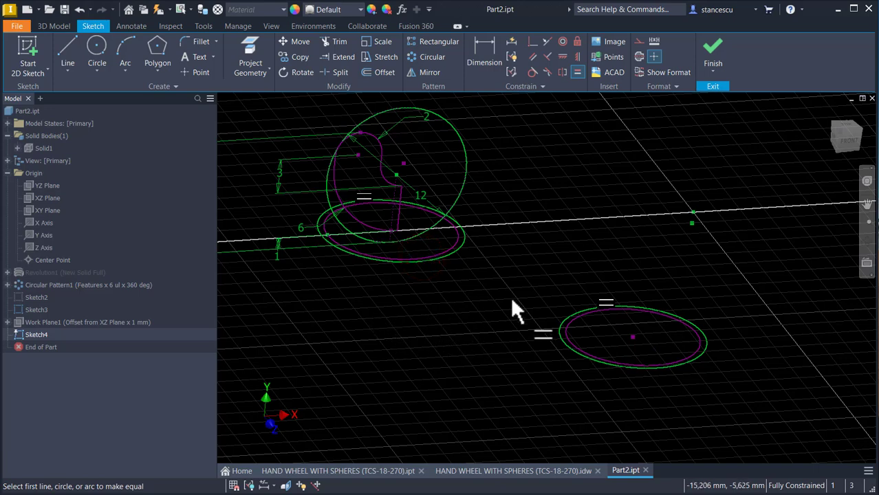
pyautogui.press('Escape')
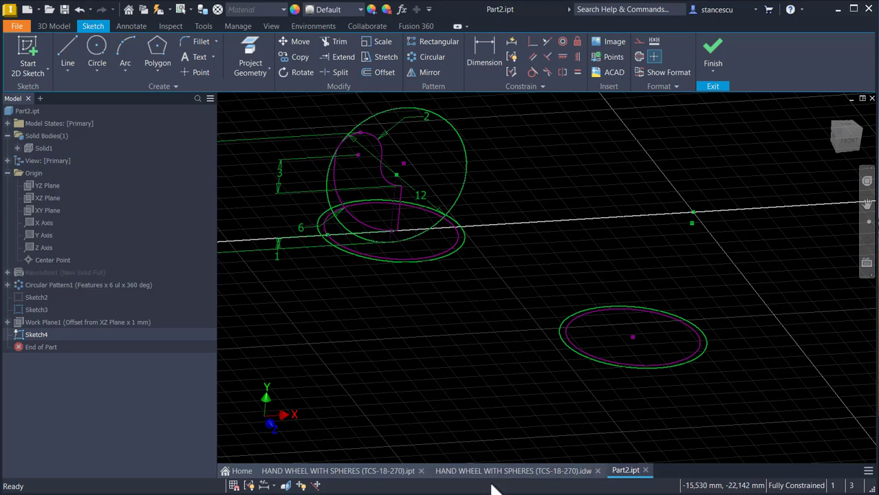
# Step: Check the hand wheel drawing, then draw a 15 mm radius three-point arc between the inner circles of the two spheres
pyautogui.click(513, 471)
pyautogui.press('Num_Lock')
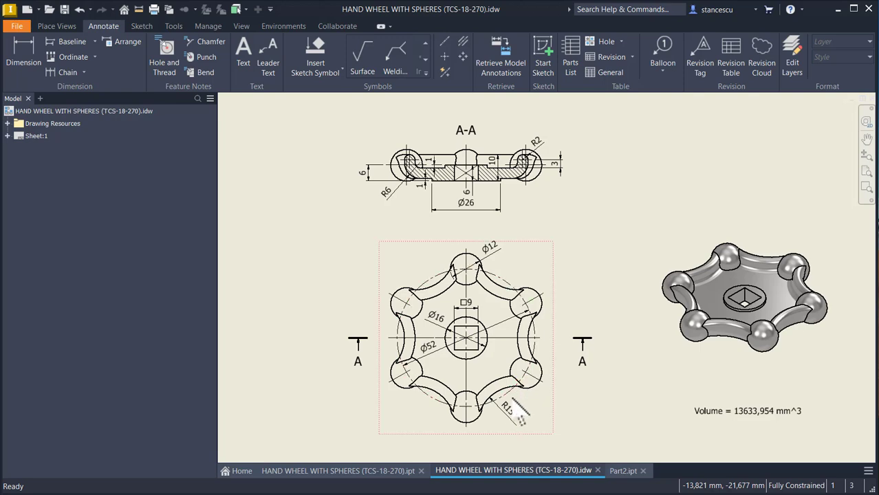
pyautogui.click(625, 471)
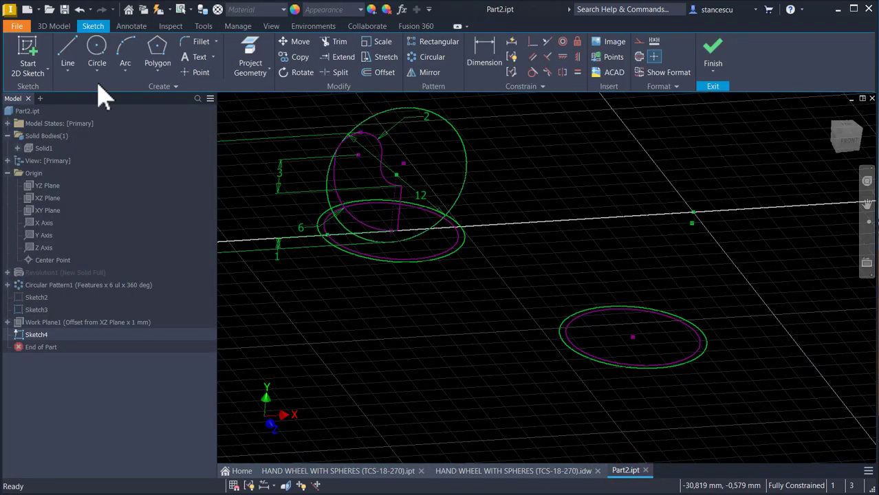
pyautogui.click(124, 51)
pyautogui.scroll(3, 344, 269)
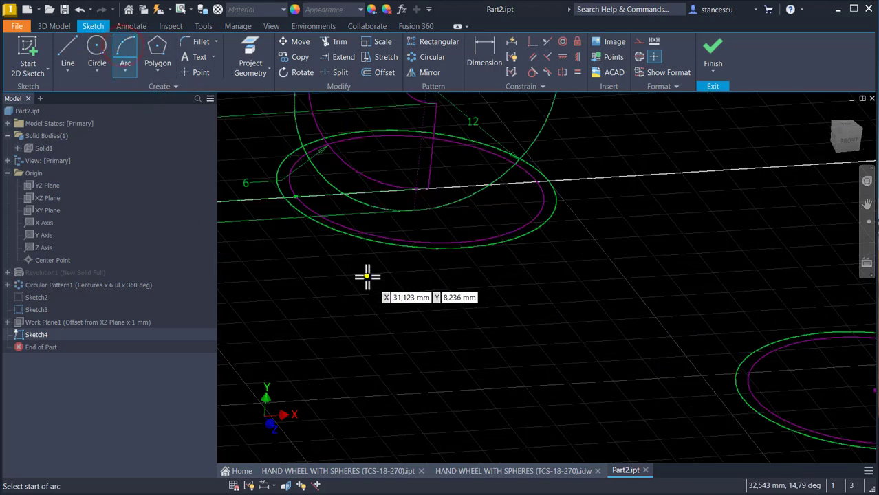
pyautogui.click(372, 235)
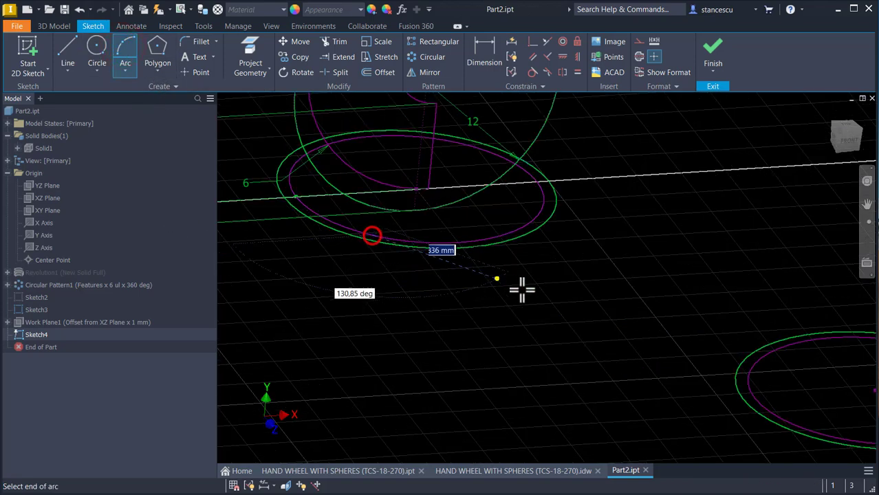
pyautogui.click(757, 402)
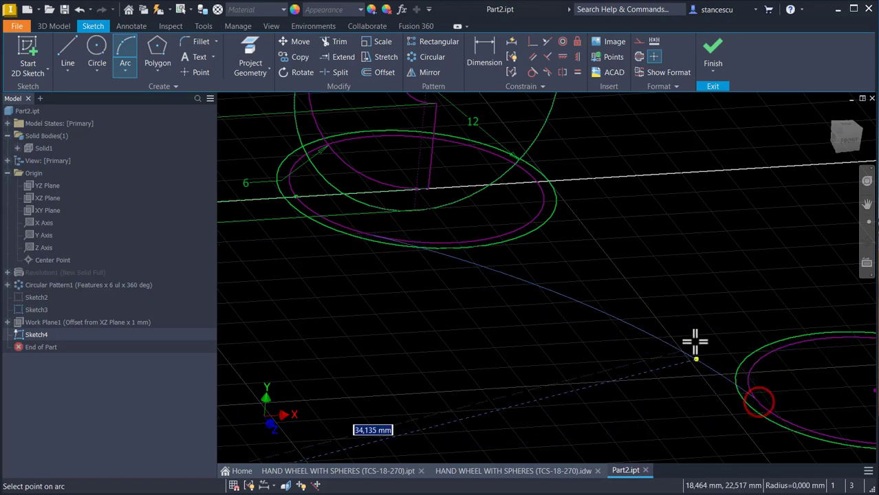
pyautogui.write('1')
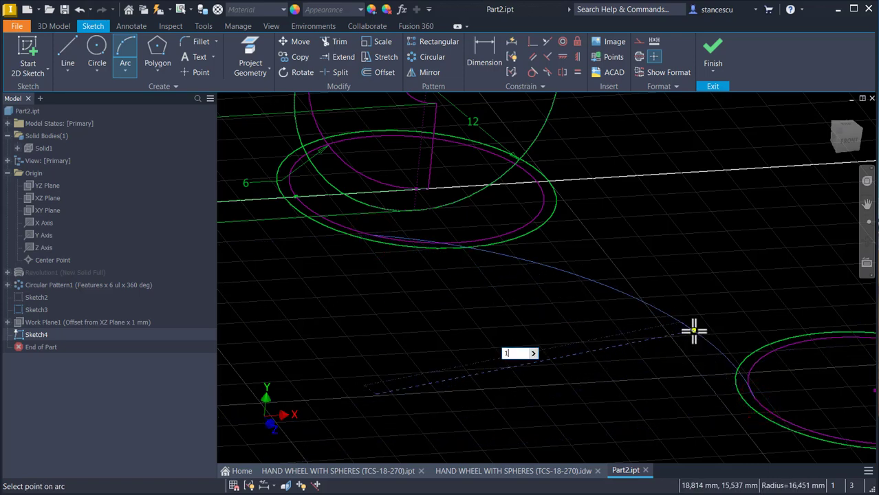
pyautogui.write('5')
pyautogui.press('Return')
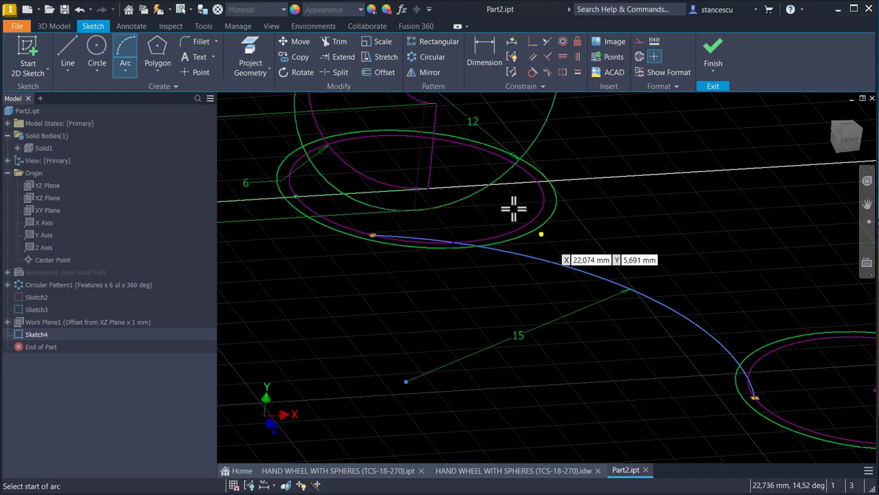
# Step: Make both ends of the 15 mm arc tangent to the inner circles and finish the sketch
pyautogui.click(532, 72)
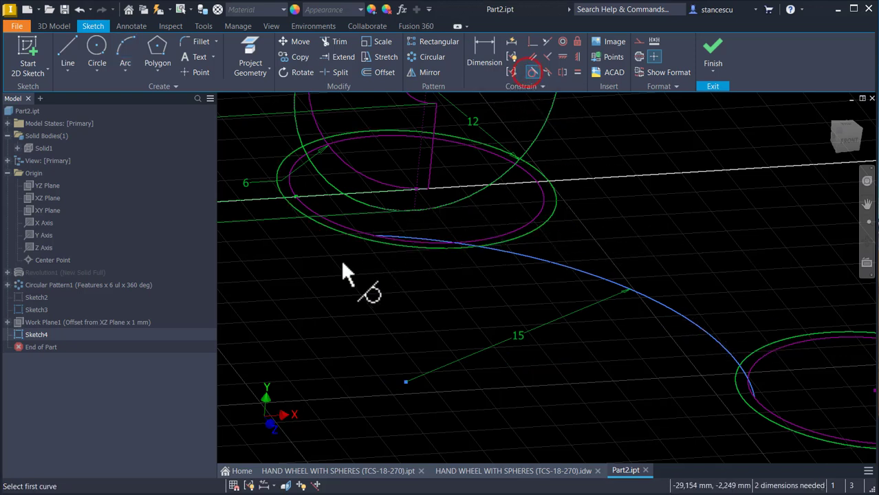
pyautogui.click(405, 238)
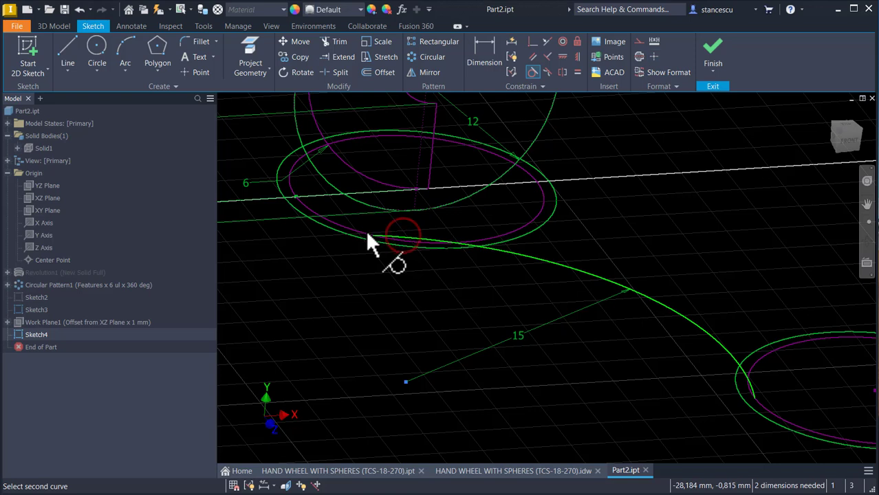
pyautogui.click(368, 236)
pyautogui.click(745, 360)
pyautogui.click(770, 414)
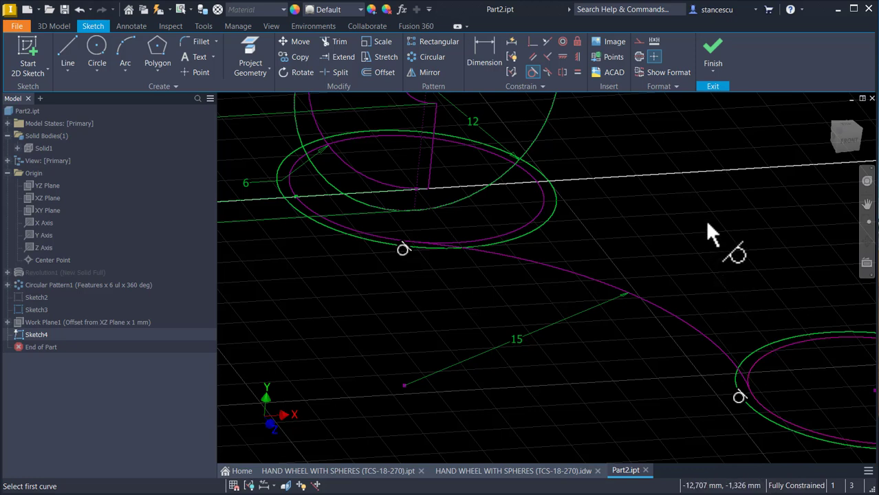
pyautogui.press('Escape')
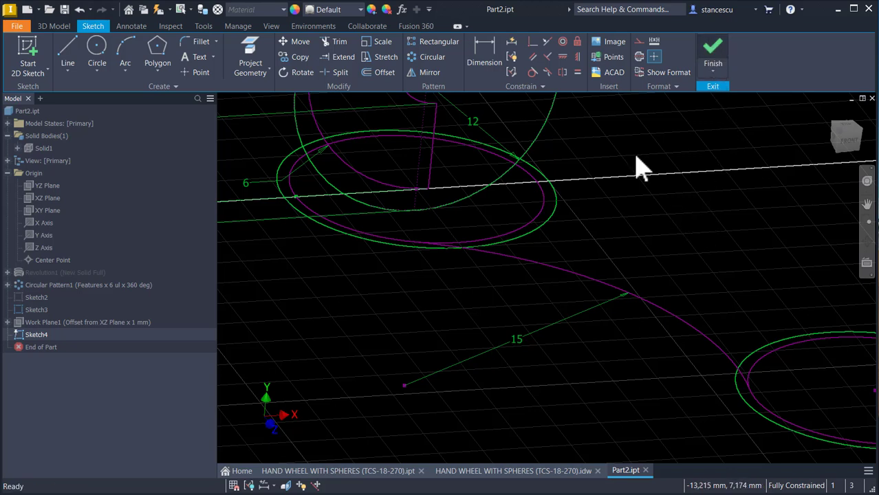
pyautogui.moveTo(600, 353); pyautogui.dragTo(654, 285, button='middle')
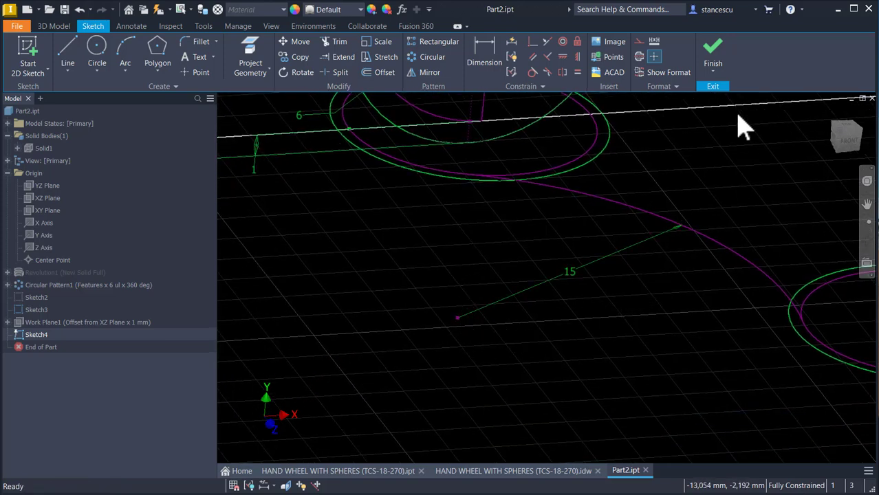
pyautogui.click(716, 61)
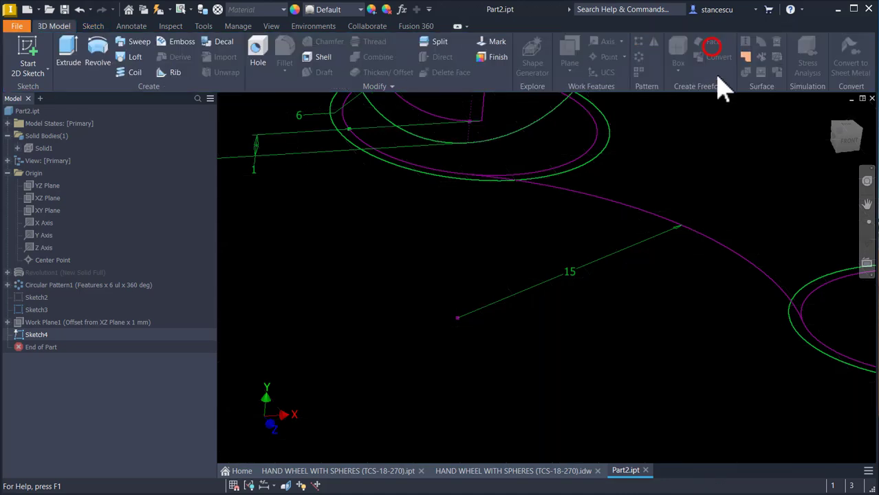
# Step: Create a three-point work plane through the 15 mm arc's center, the profile sphere's inner circle center, and the sphere center above it
pyautogui.press('Num_Lock')
pyautogui.scroll(-2, 432, 370)
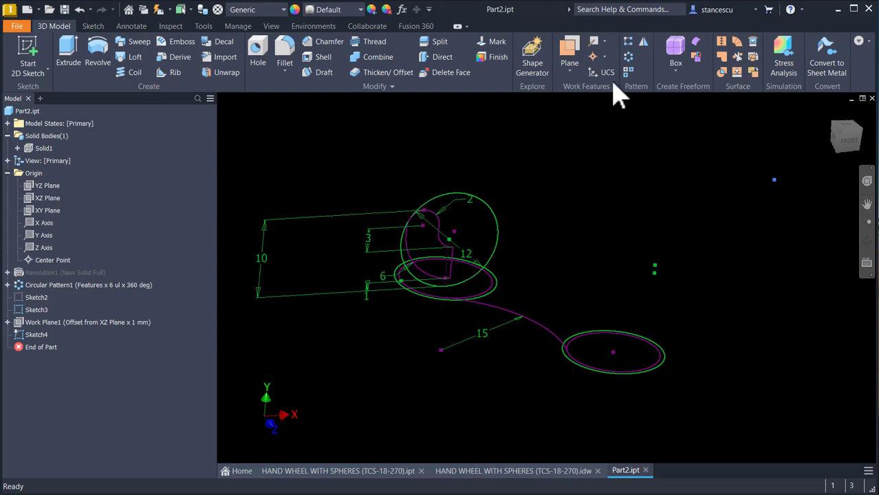
pyautogui.click(578, 50)
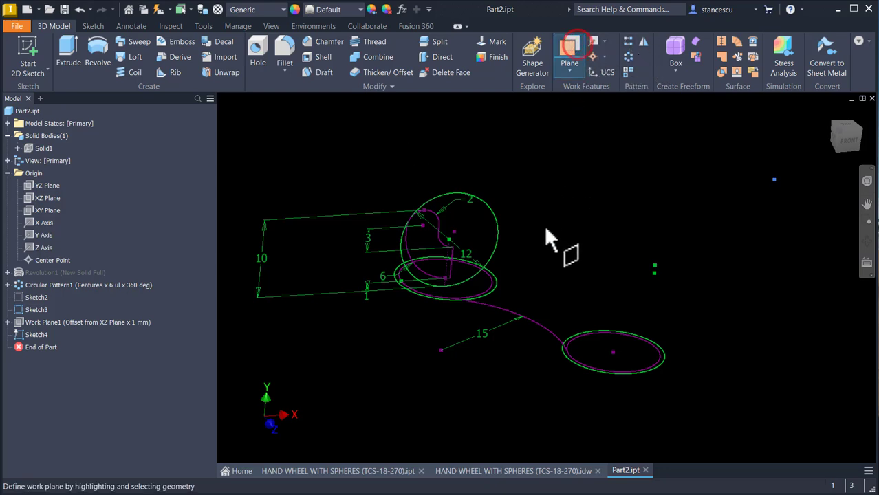
pyautogui.moveTo(528, 304)
pyautogui.keyDown('shift'); pyautogui.mouseDown(button='middle')
pyautogui.moveTo(513, 335)
pyautogui.moveTo(435, 382)
pyautogui.moveTo(422, 376)
pyautogui.mouseUp(button='middle'); pyautogui.keyUp('shift')
pyautogui.scroll(-5, 414, 360)
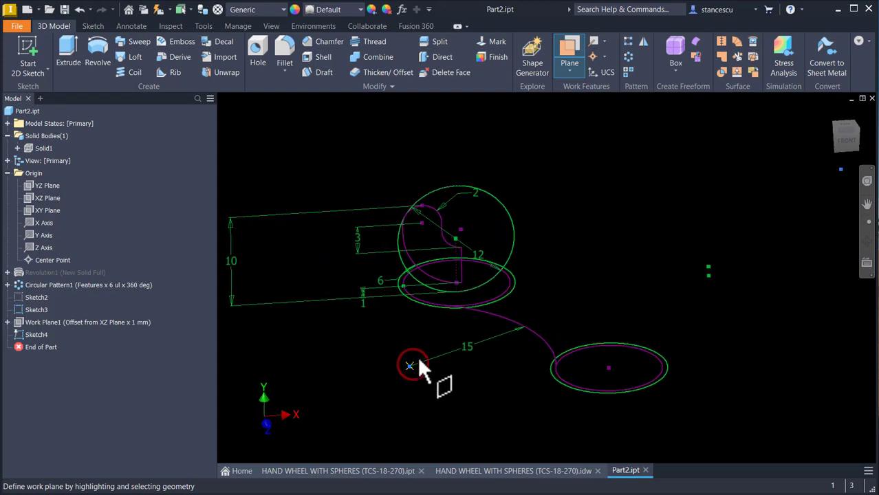
pyautogui.click(464, 290)
pyautogui.click(462, 219)
pyautogui.scroll(3, 624, 241)
pyautogui.keyDown('shift'); pyautogui.moveTo(624, 233); pyautogui.dragTo(624, 233, button='middle'); pyautogui.keyUp('shift')
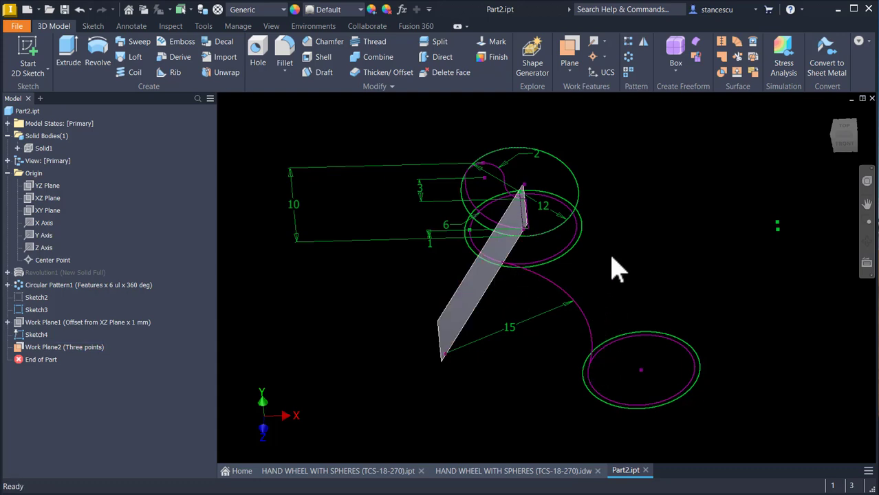
# Step: Reopen the arc sketch and draw two connected lines from the profile sphere's circle center through the arc center to the front sphere's circle center
pyautogui.doubleClick(18, 335)
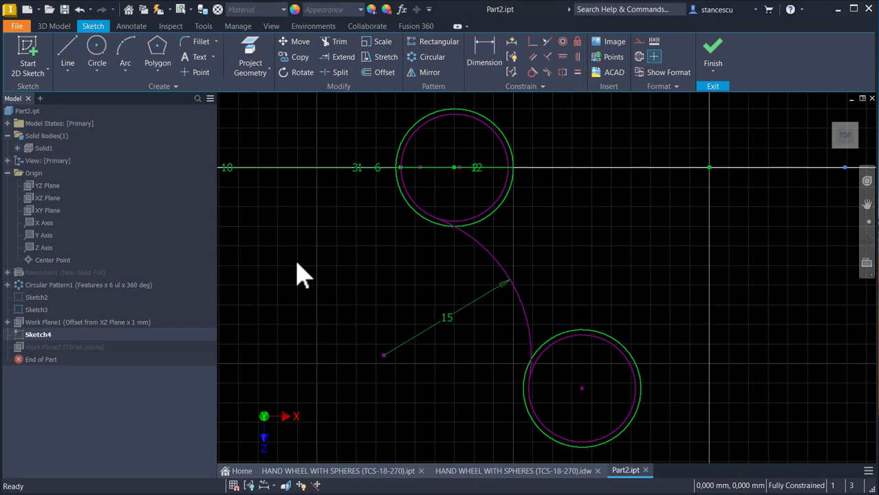
pyautogui.click(69, 49)
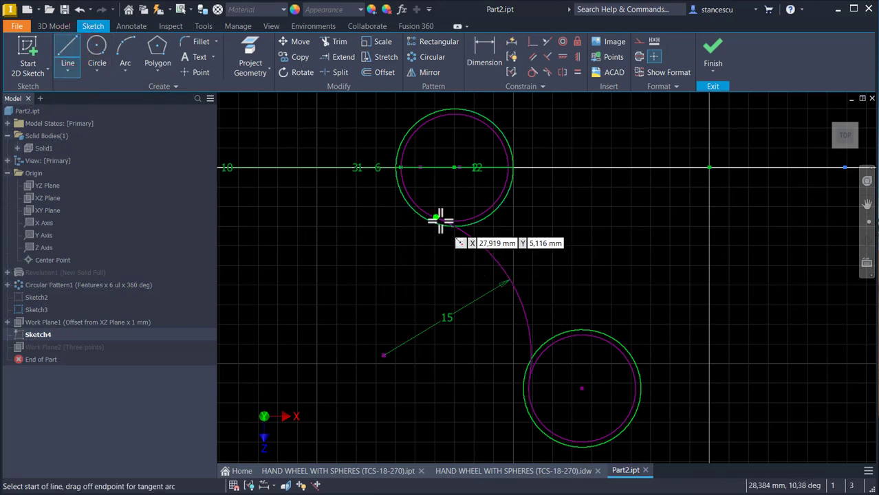
pyautogui.click(452, 168)
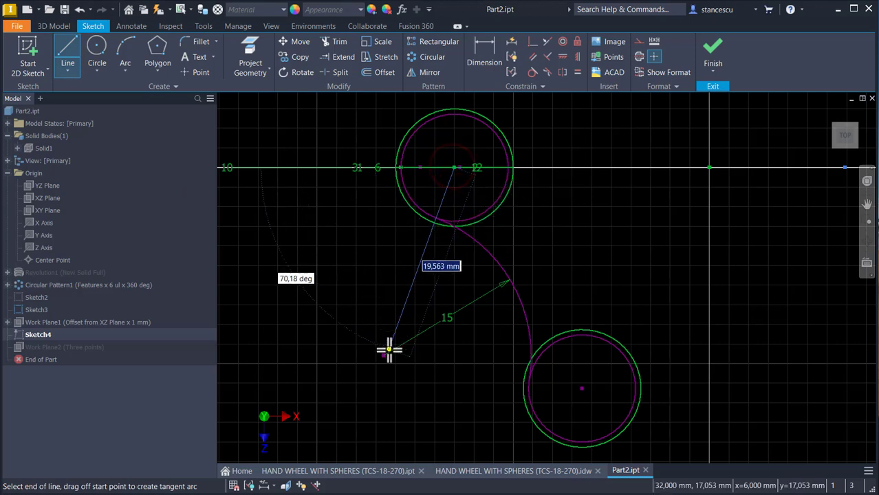
pyautogui.click(383, 355)
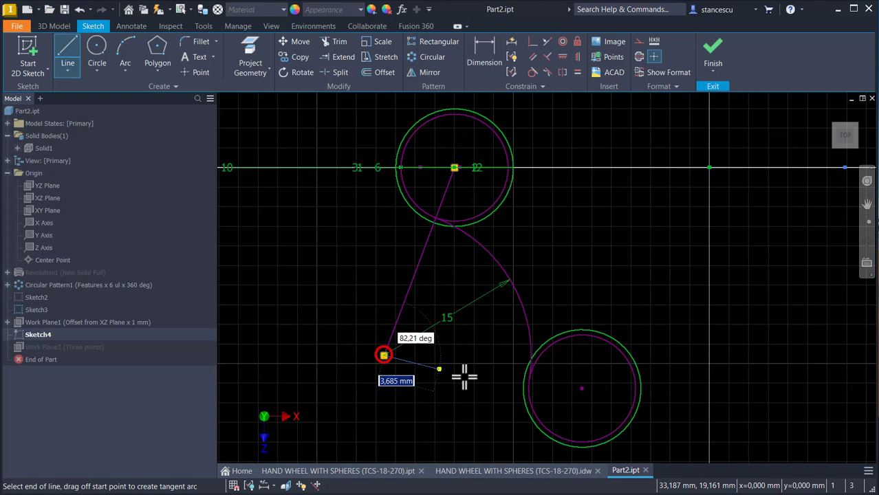
pyautogui.click(582, 389)
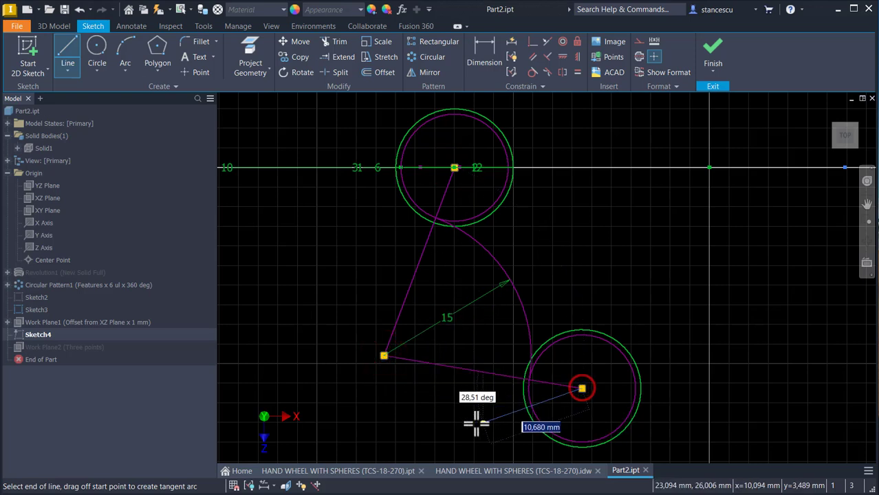
pyautogui.press('Escape')
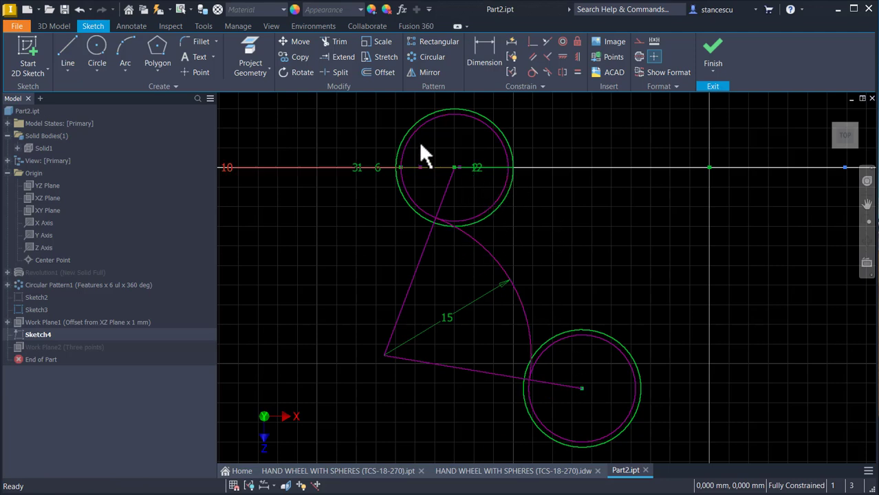
# Step: Add a driven angular dimension between the two lines that meet at the 15 mm arc's center
pyautogui.click(479, 53)
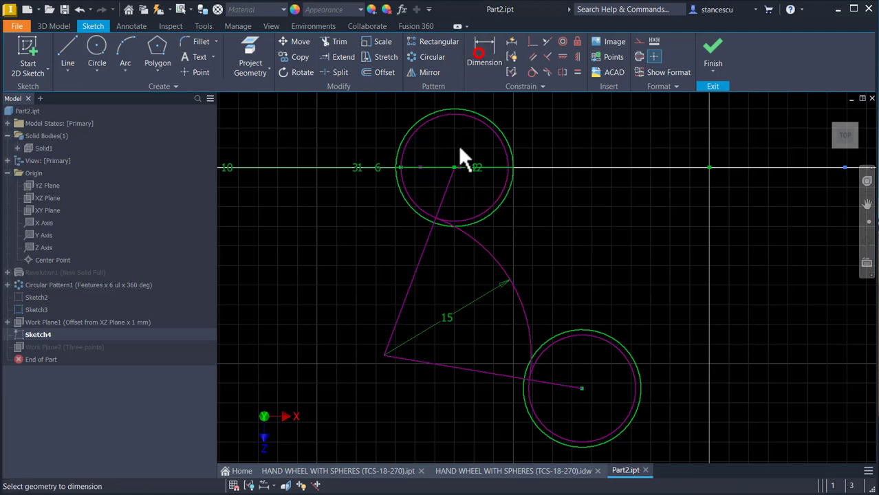
pyautogui.click(408, 292)
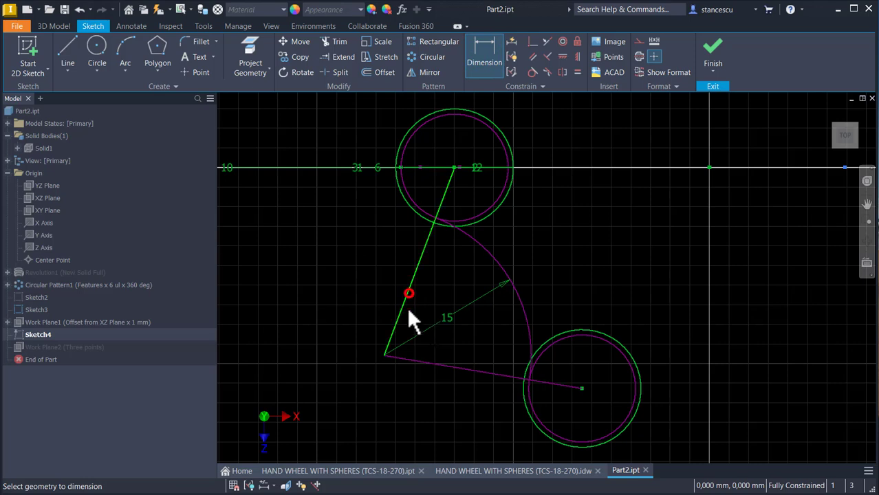
pyautogui.click(473, 371)
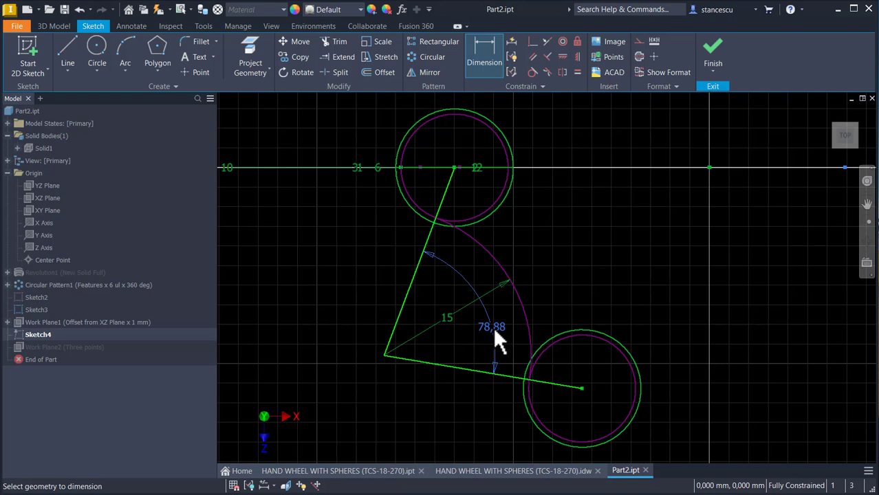
pyautogui.click(494, 330)
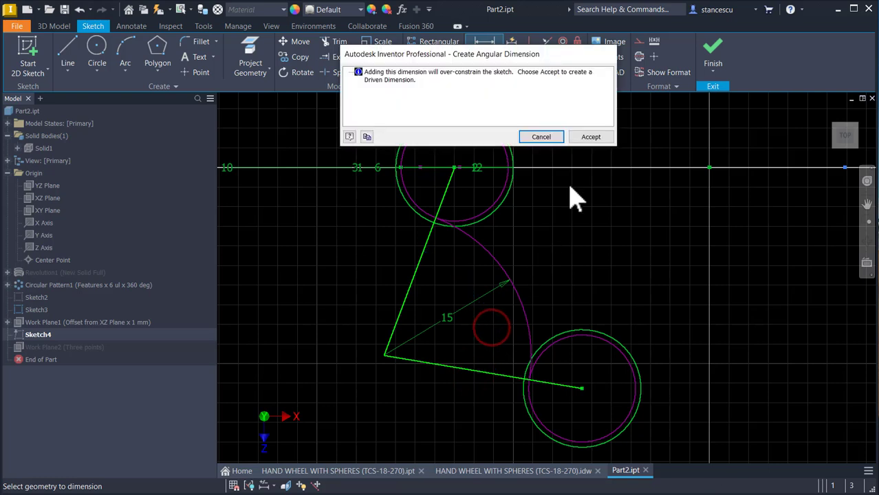
pyautogui.click(591, 137)
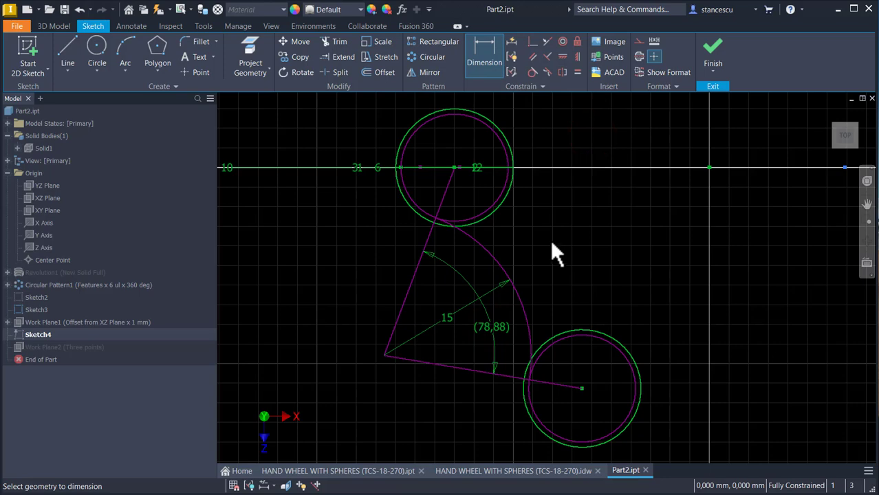
# Step: Rename the driven angle's reference parameter to ANG in the part's parameters
pyautogui.click(405, 10)
pyautogui.scroll(-3, 406, 222)
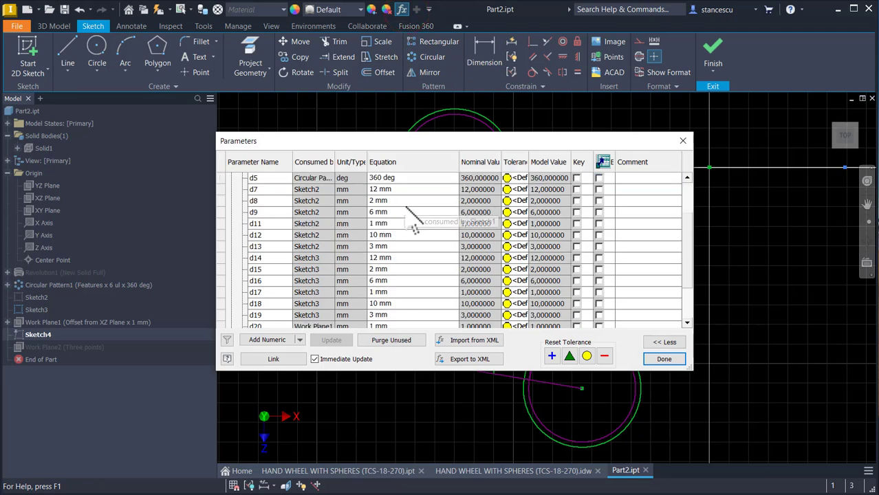
pyautogui.scroll(-2, 415, 229)
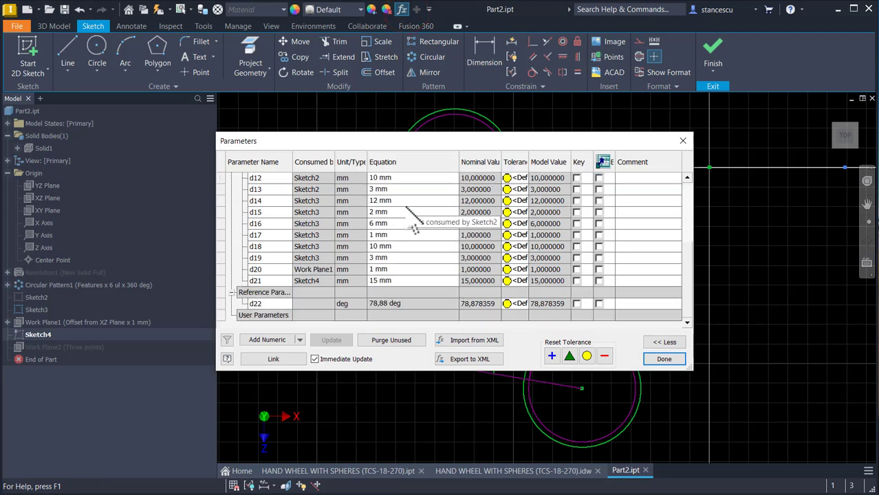
pyautogui.doubleClick(270, 304)
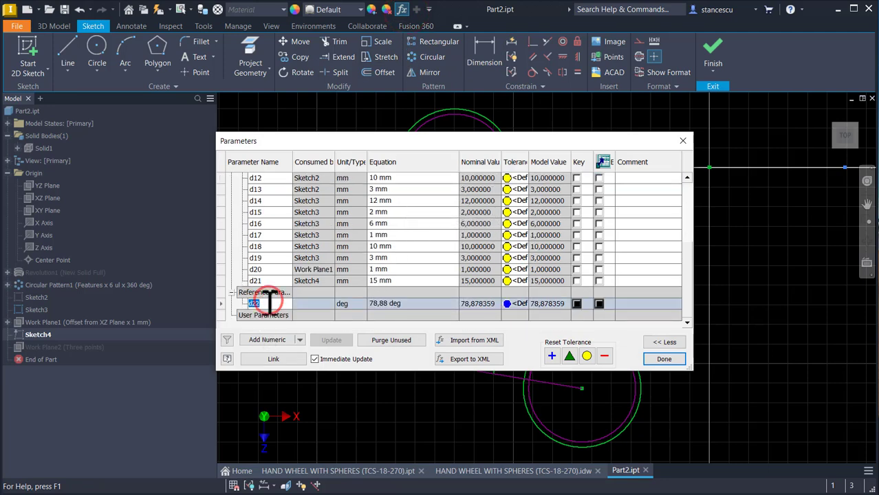
pyautogui.write('ANG')
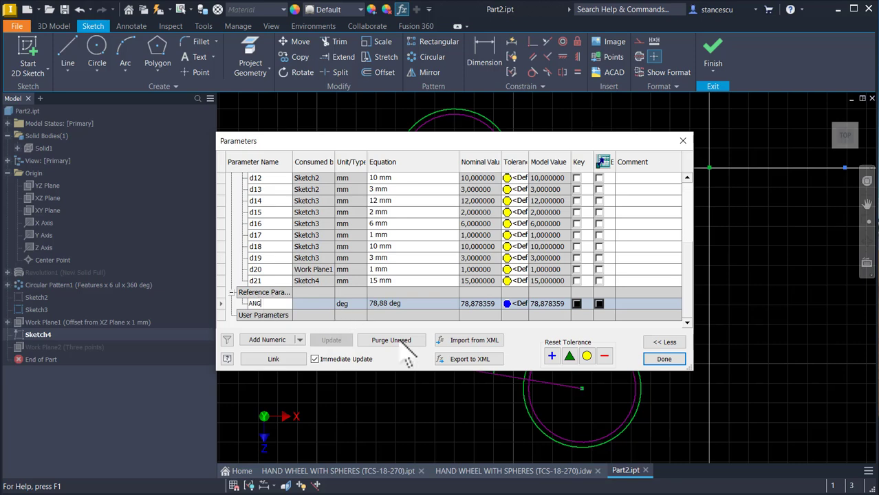
pyautogui.click(655, 361)
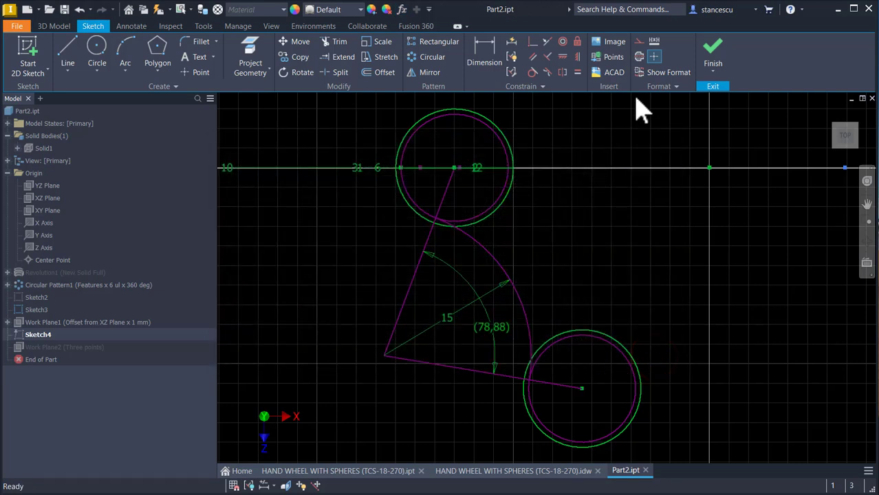
# Step: Finish the arc sketch and start a new 2D sketch on the three-point work plane
pyautogui.click(712, 48)
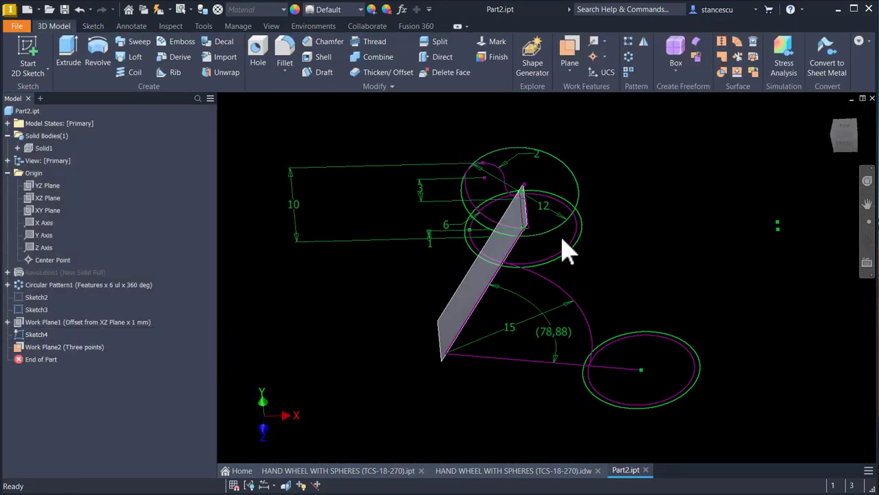
pyautogui.click(471, 278)
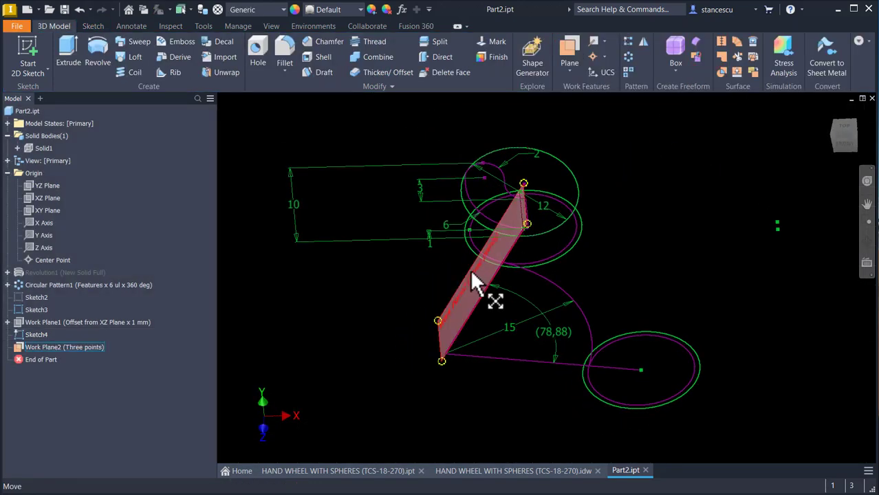
pyautogui.click(471, 271)
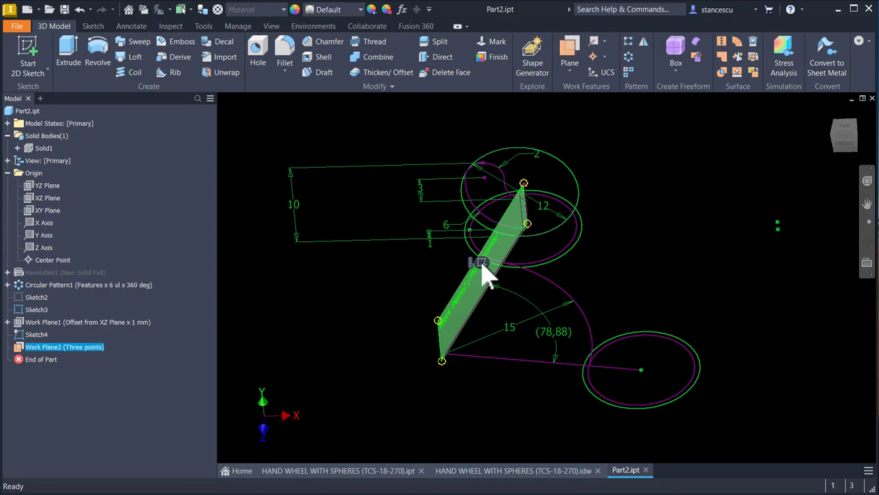
pyautogui.click(482, 263)
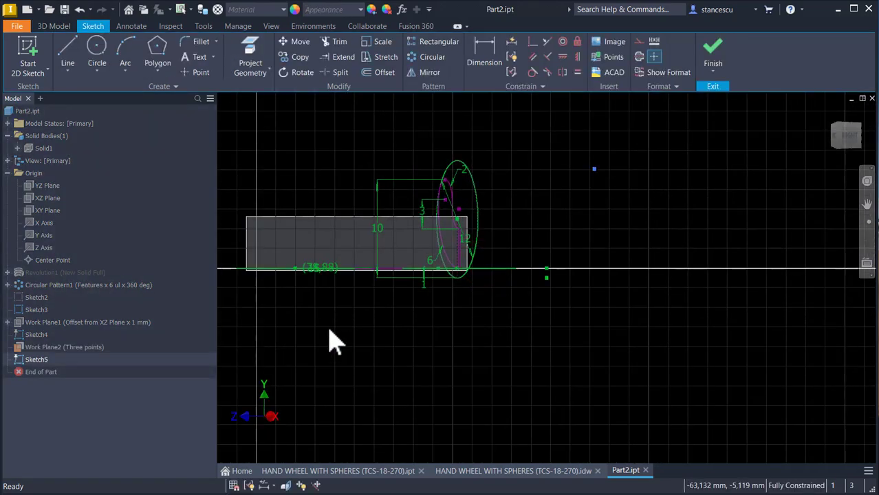
# Step: Project the 15 mm arc's center point and draw a 12 mm vertical line upward from it
pyautogui.moveTo(331, 342); pyautogui.dragTo(447, 360, button='middle')
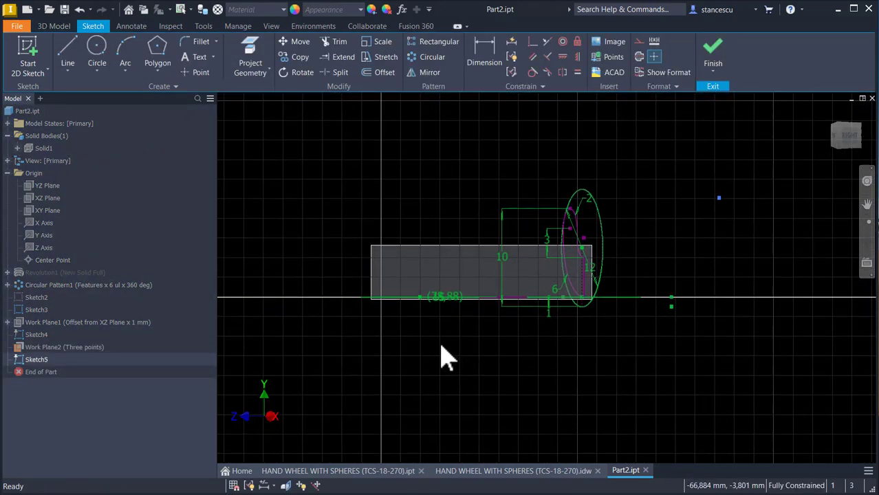
pyautogui.press('F6')
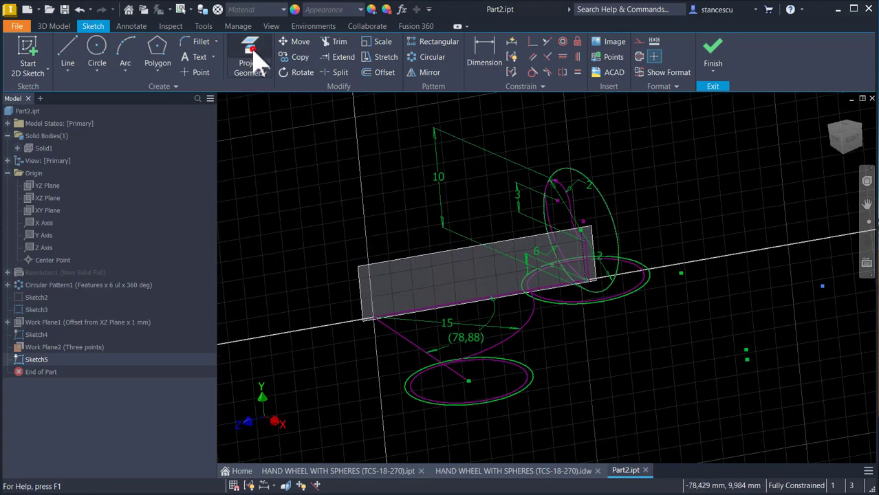
pyautogui.click(251, 59)
pyautogui.scroll(1, 344, 296)
pyautogui.click(356, 332)
pyautogui.click(70, 58)
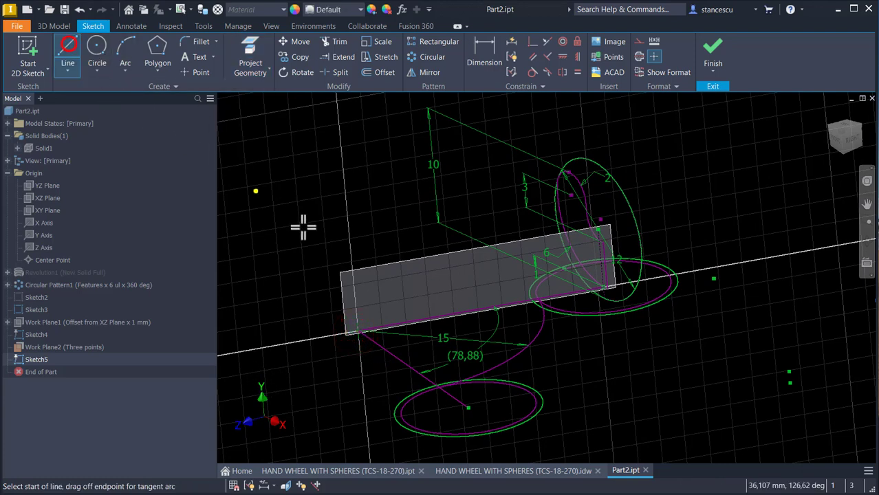
pyautogui.click(356, 333)
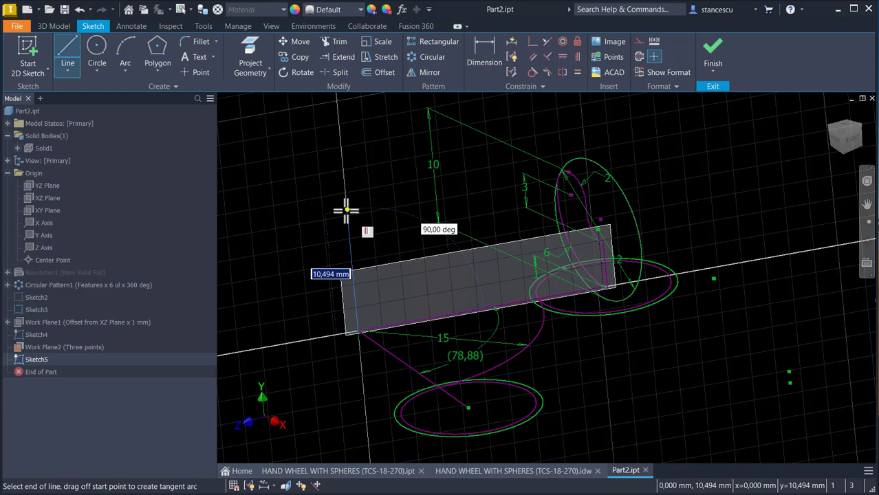
pyautogui.write('12')
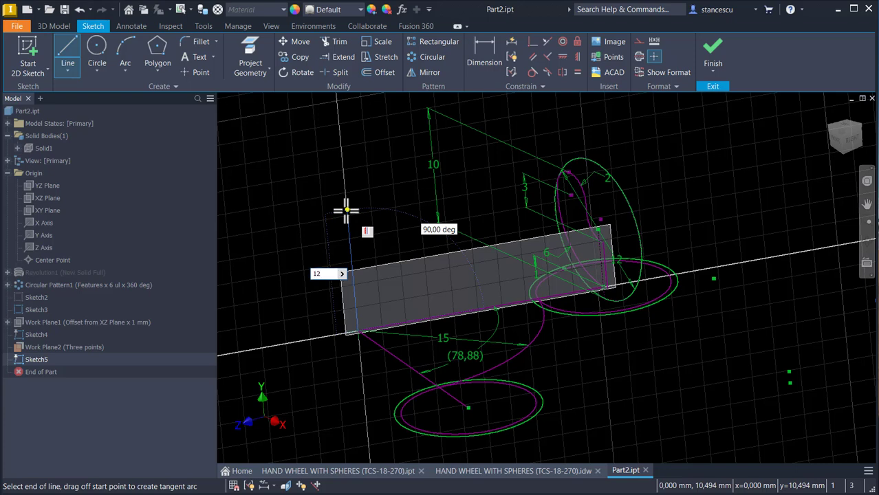
pyautogui.press('Return')
pyautogui.press('Escape')
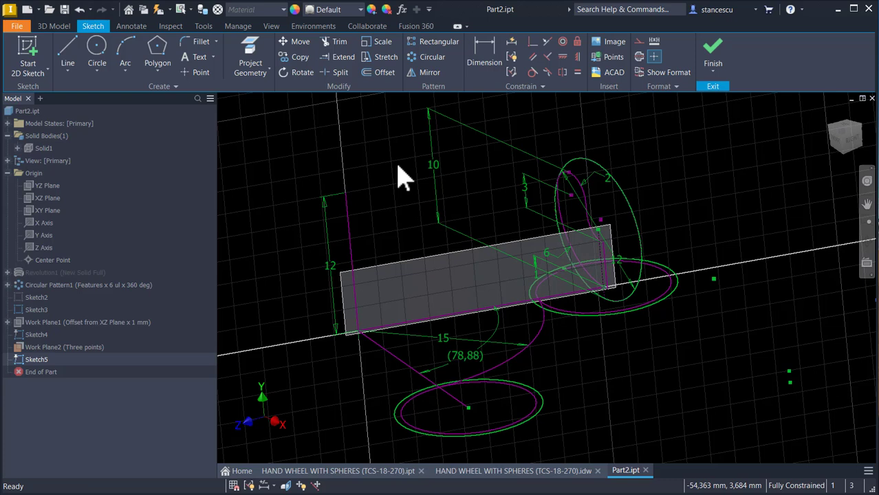
# Step: Convert the 12 mm vertical line to a centerline
pyautogui.click(351, 230)
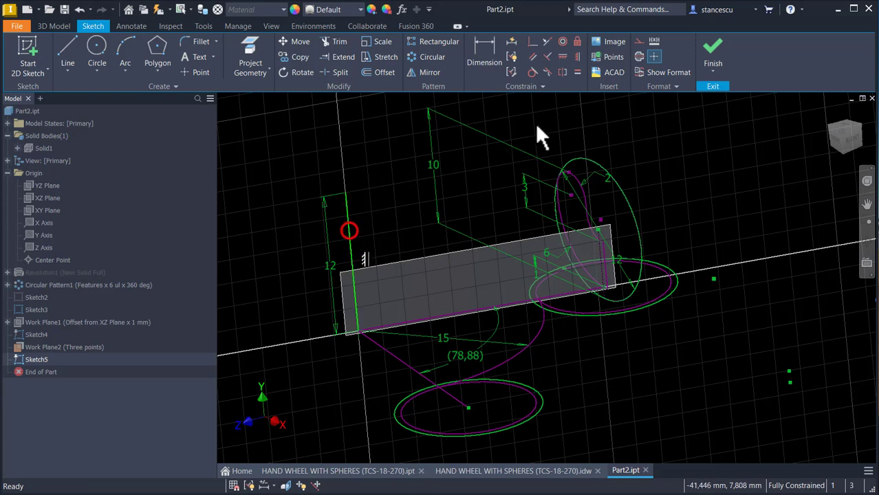
pyautogui.click(652, 57)
pyautogui.click(398, 196)
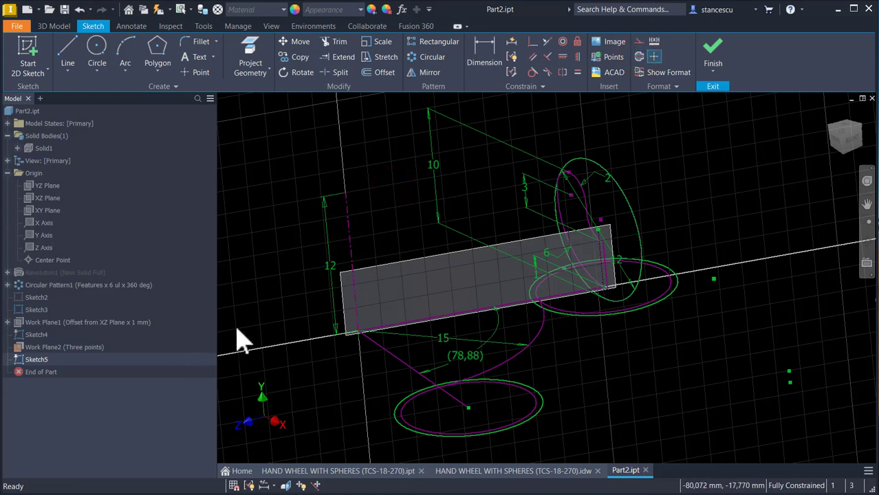
# Step: Hide Sketch3, the arc sketch Sketch4 and the three-point work plane
pyautogui.rightClick(18, 311)
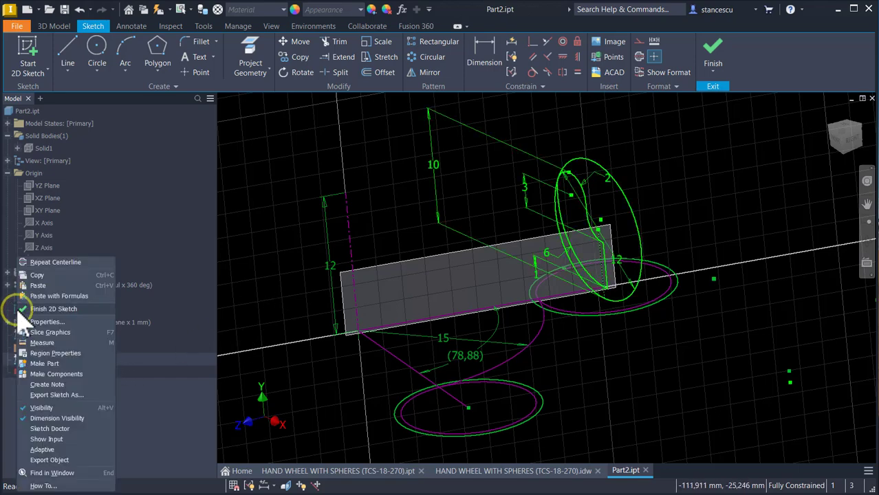
pyautogui.click(43, 408)
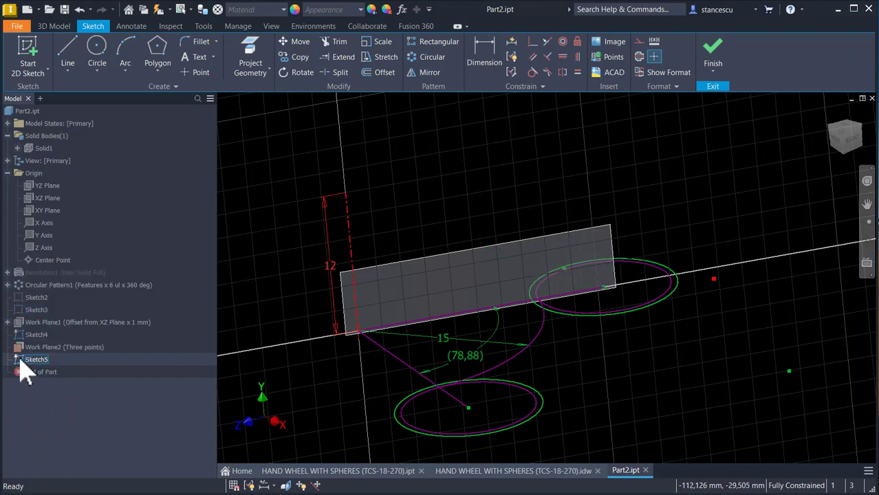
pyautogui.rightClick(27, 338)
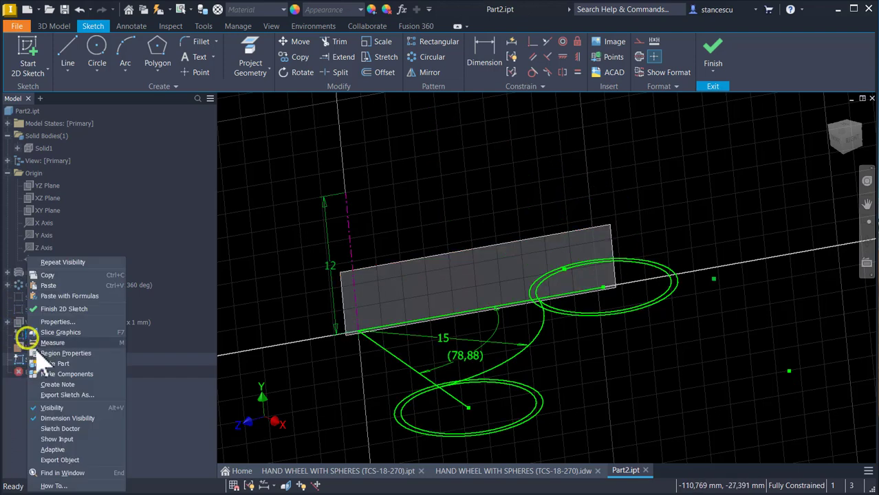
pyautogui.click(53, 410)
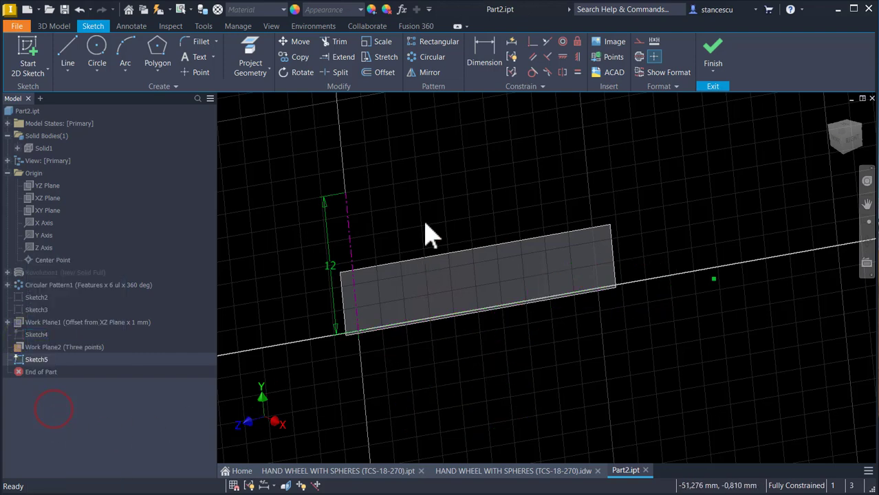
pyautogui.rightClick(549, 233)
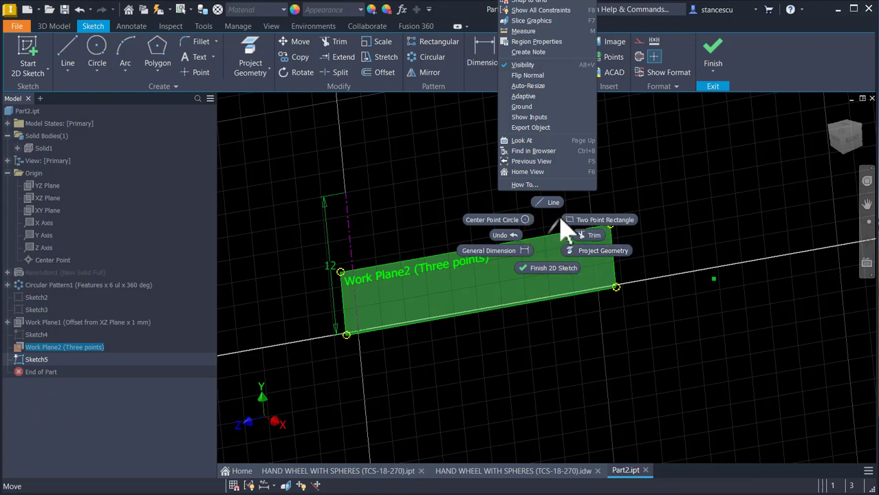
pyautogui.click(523, 65)
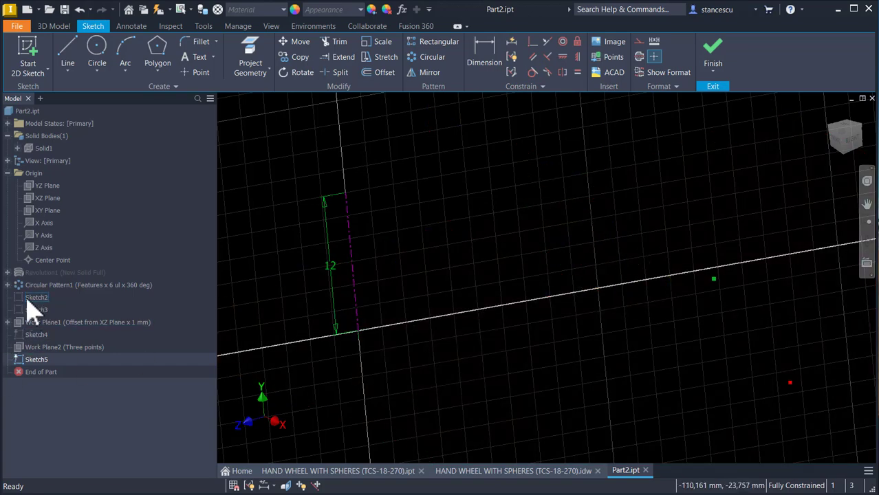
# Step: Copy the profile geometry of Sketch2 and paste it into the current sketch
pyautogui.press('Num_Lock')
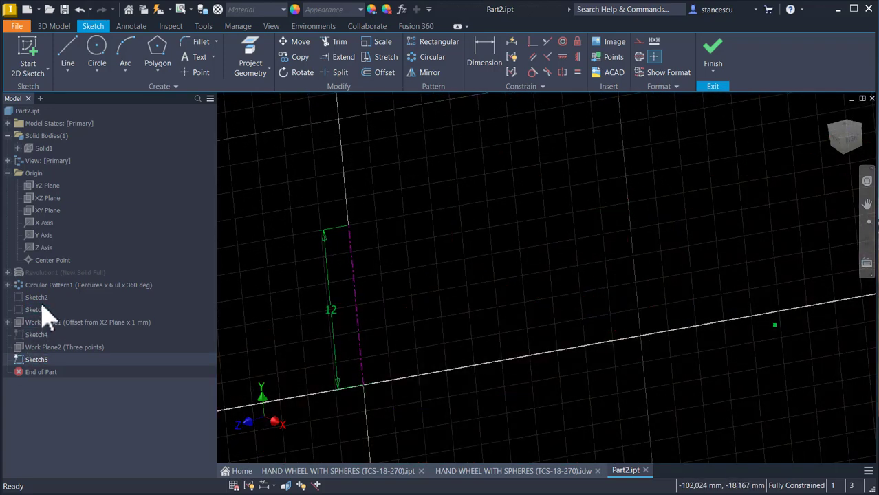
pyautogui.click(33, 298)
pyautogui.scroll(2, 440, 292)
pyautogui.scroll(2, 438, 293)
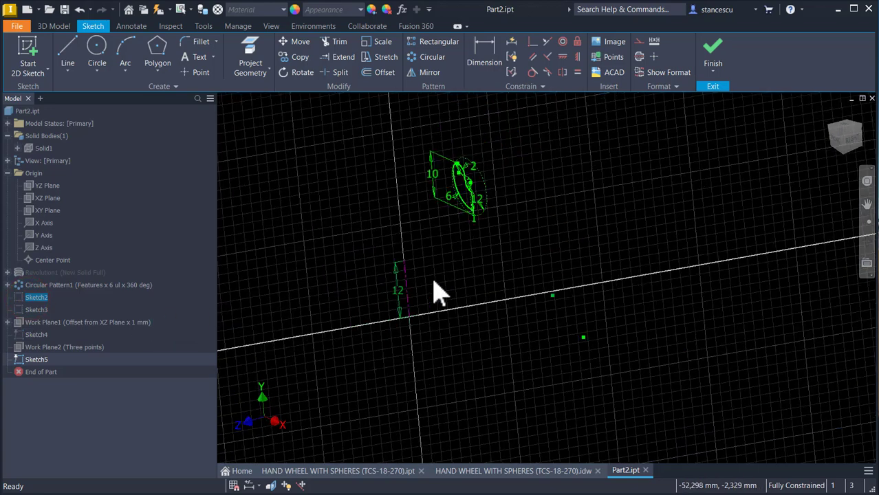
pyautogui.rightClick(25, 296)
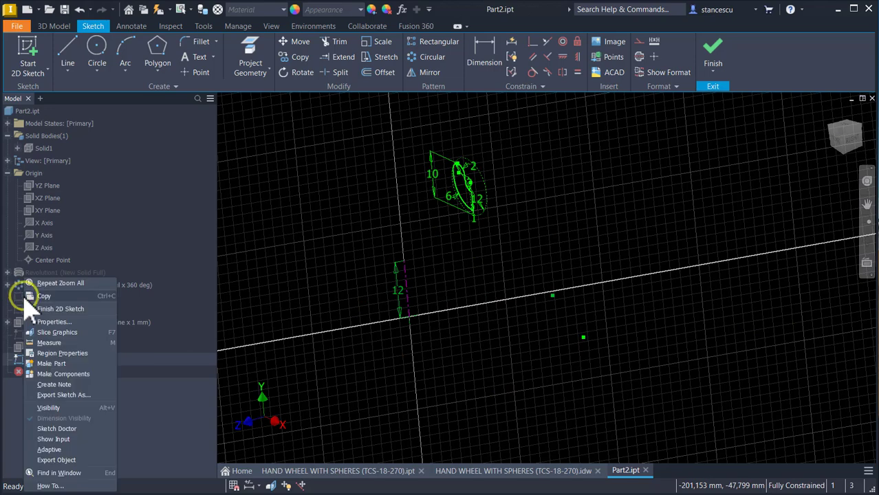
pyautogui.click(32, 297)
pyautogui.click(531, 219)
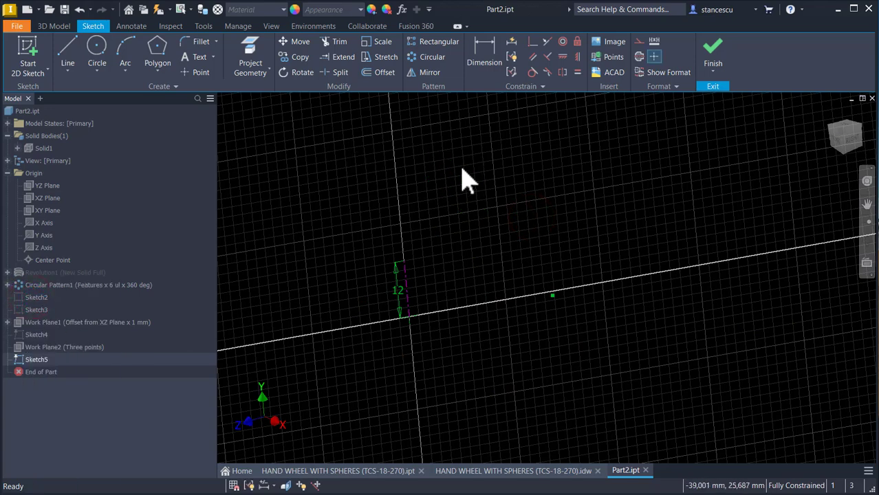
pyautogui.rightClick(507, 176)
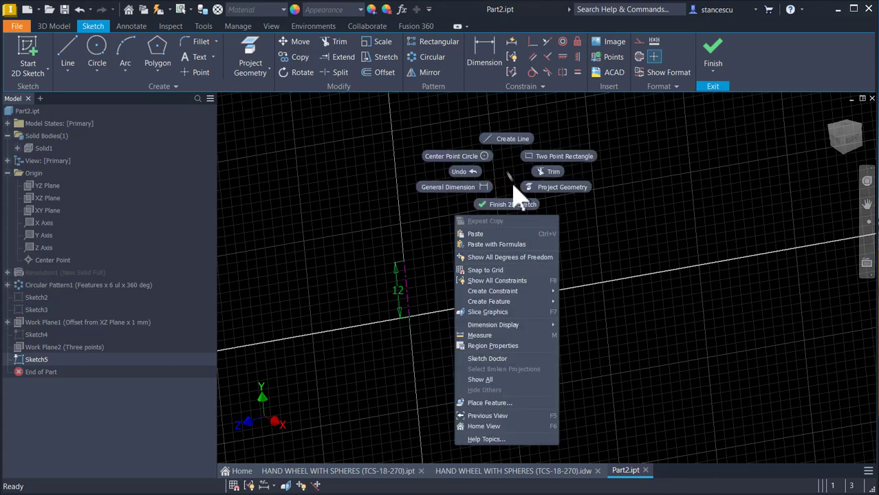
pyautogui.click(492, 235)
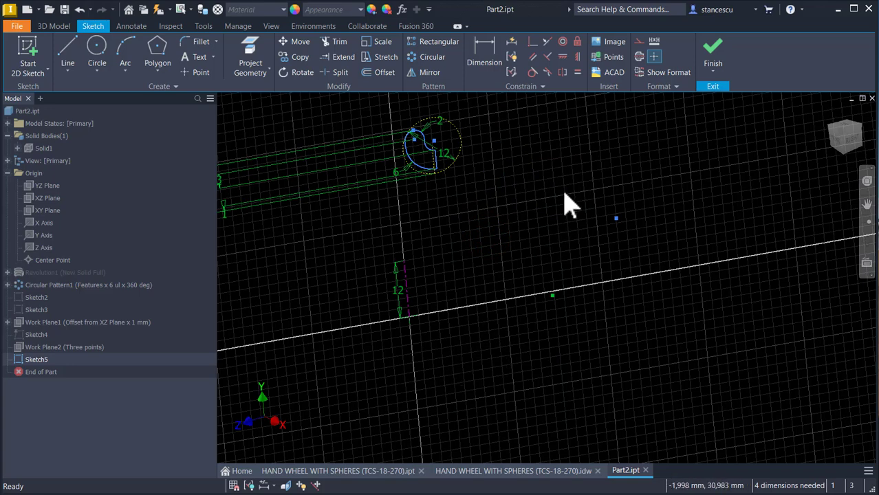
# Step: Delete the stray point that was pasted along with the profile
pyautogui.press('Escape')
pyautogui.click(618, 219)
pyautogui.press('Delete')
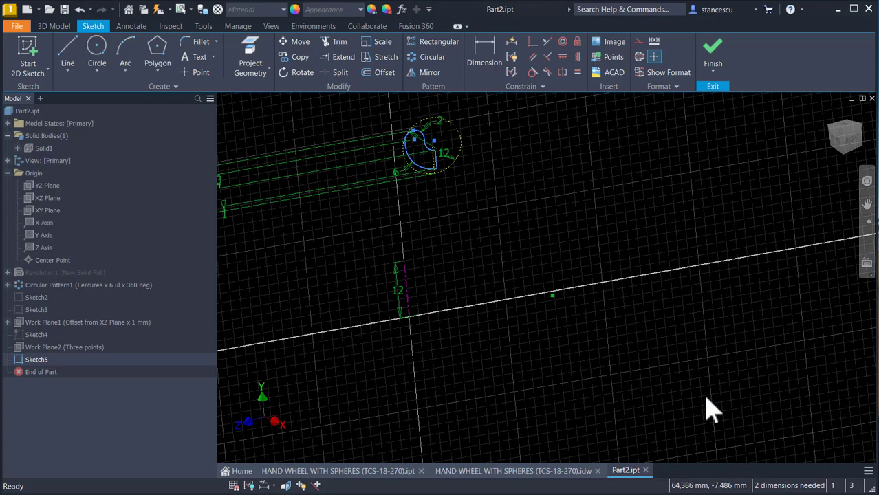
# Step: Show Sketch3 and project the center point of its 12 mm circle into the current sketch
pyautogui.click(26, 311)
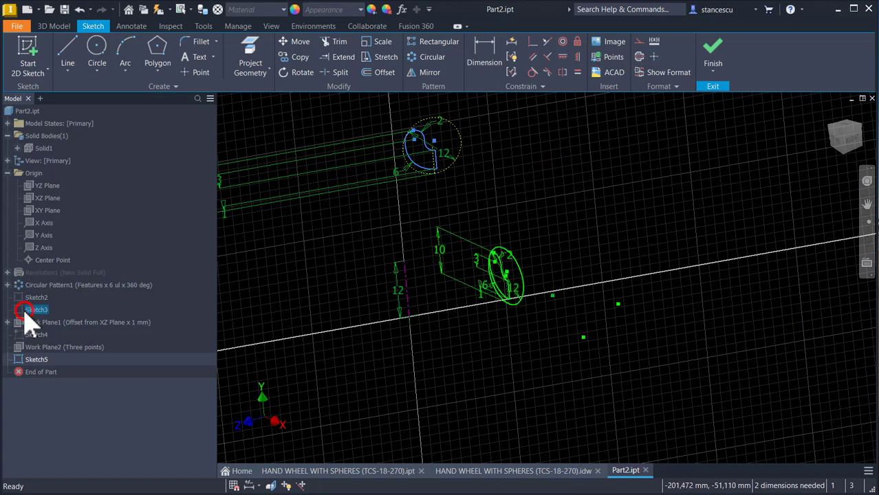
pyautogui.rightClick(26, 311)
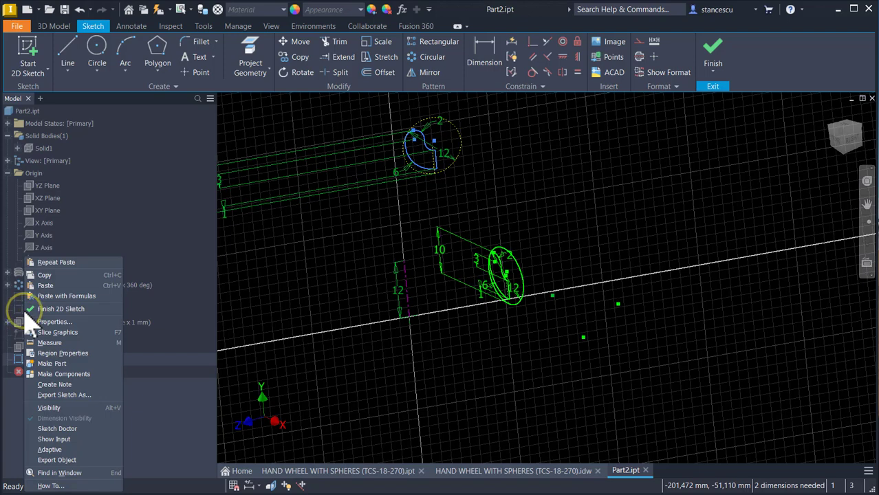
pyautogui.click(60, 408)
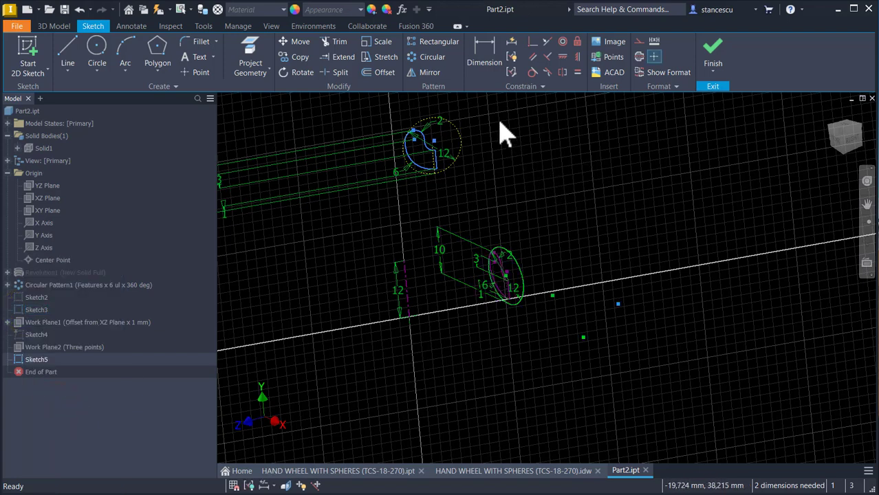
pyautogui.scroll(-1, 518, 193)
pyautogui.scroll(-3, 544, 199)
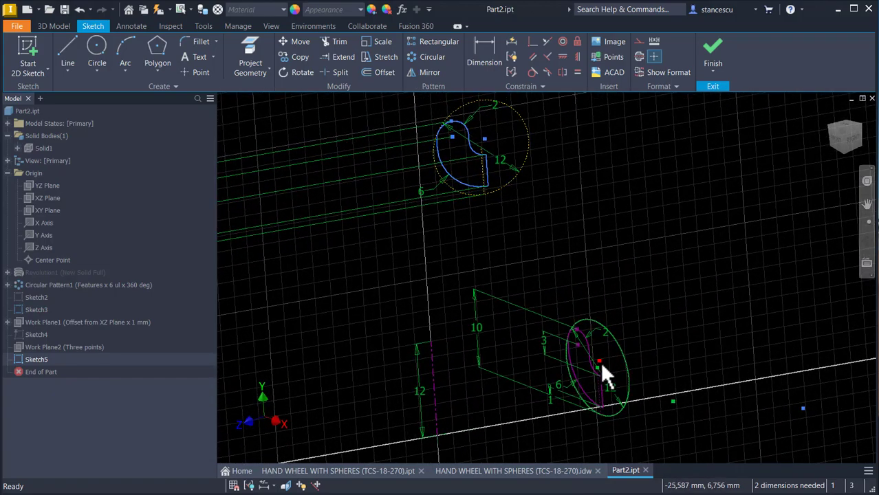
pyautogui.scroll(-3, 634, 338)
pyautogui.scroll(-3, 639, 384)
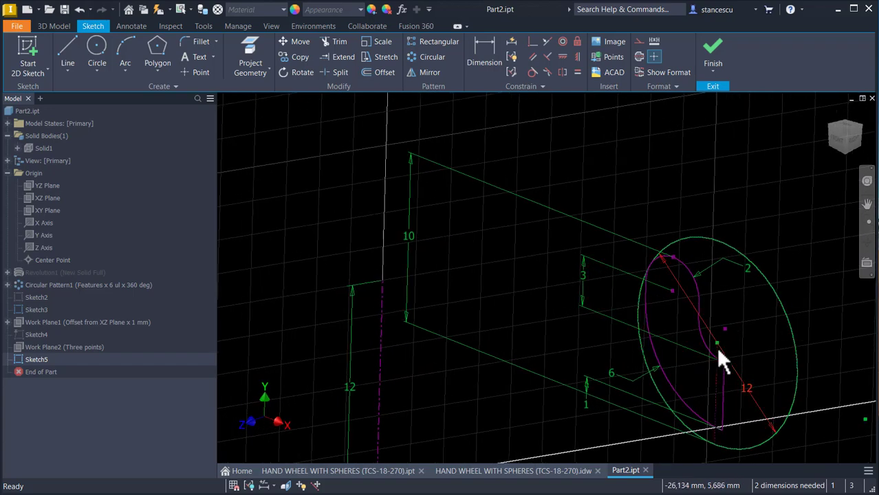
pyautogui.scroll(3, 712, 351)
pyautogui.click(250, 58)
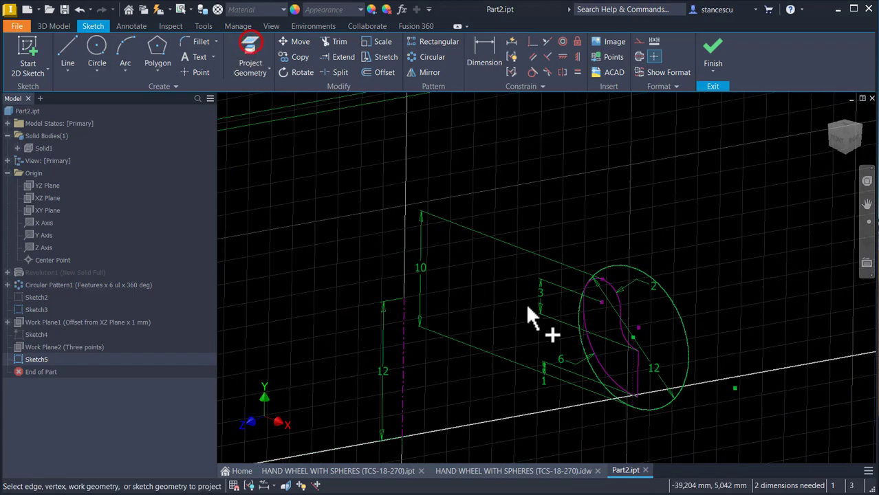
pyautogui.click(632, 338)
pyautogui.press('Escape')
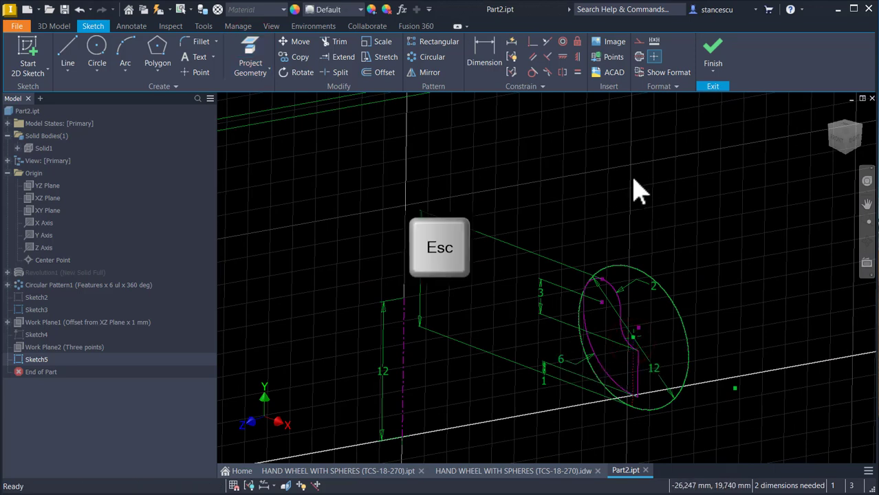
# Step: Hide Sketch3 and make the center of the pasted profile's 12 mm construction circle coincident with the projected center point
pyautogui.rightClick(21, 309)
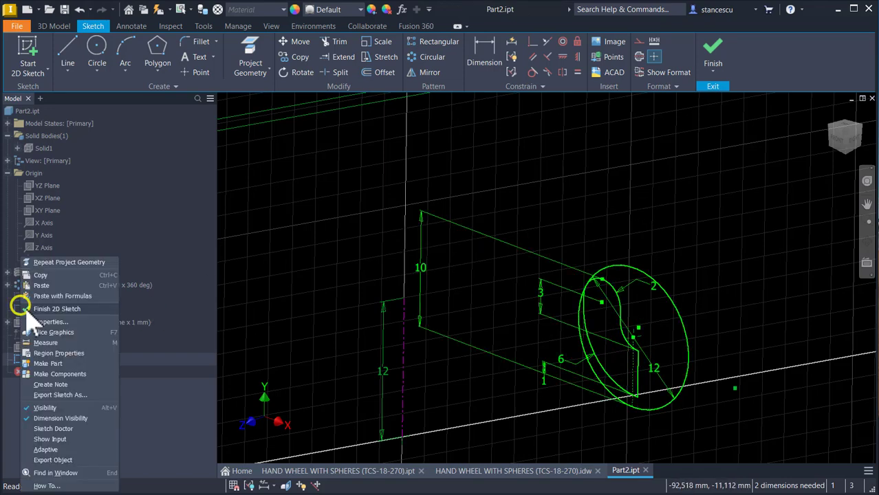
pyautogui.click(47, 408)
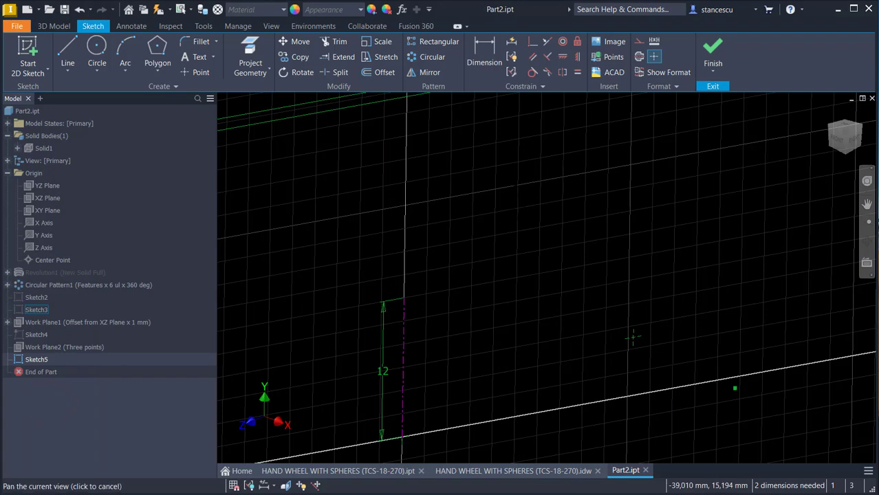
pyautogui.scroll(3, 532, 280)
pyautogui.scroll(2, 520, 232)
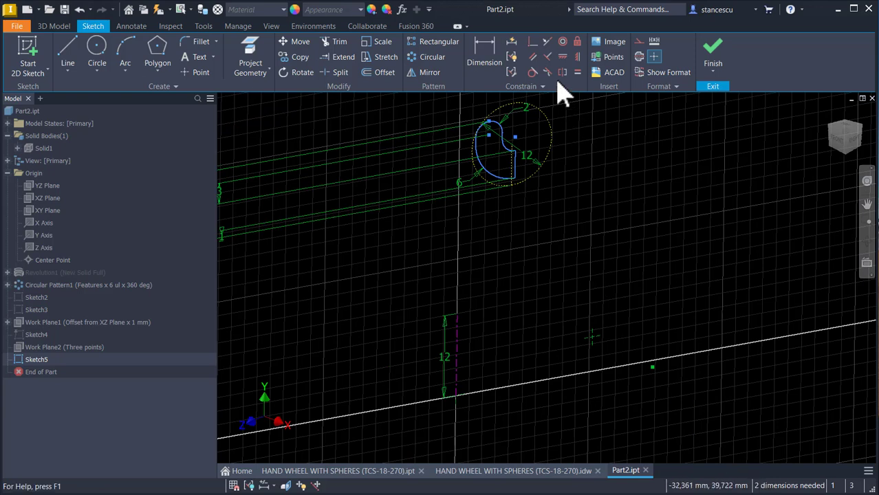
pyautogui.click(533, 43)
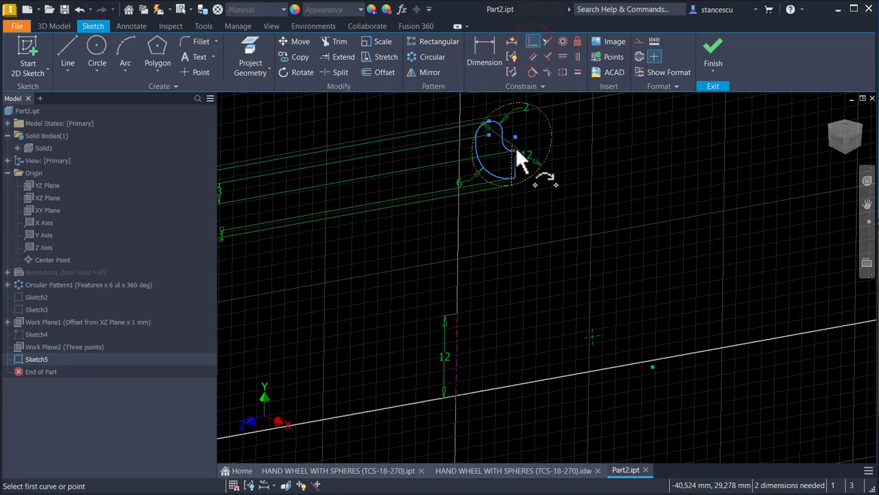
pyautogui.click(514, 143)
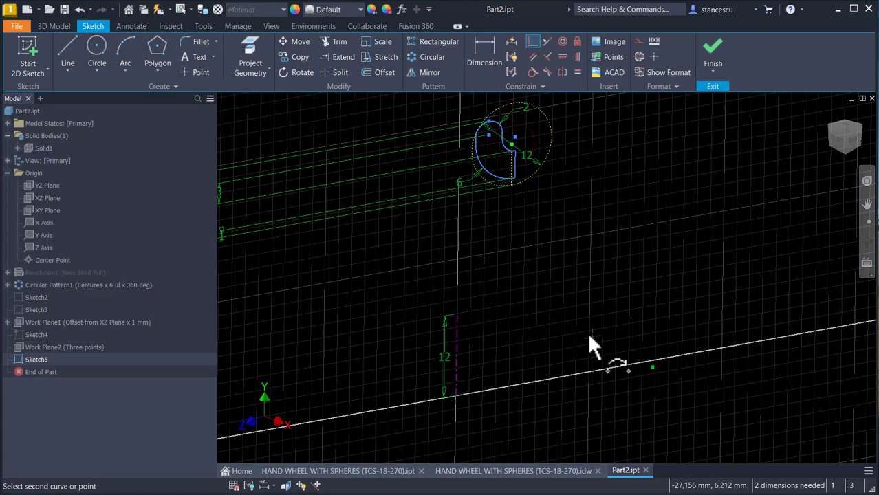
pyautogui.click(594, 338)
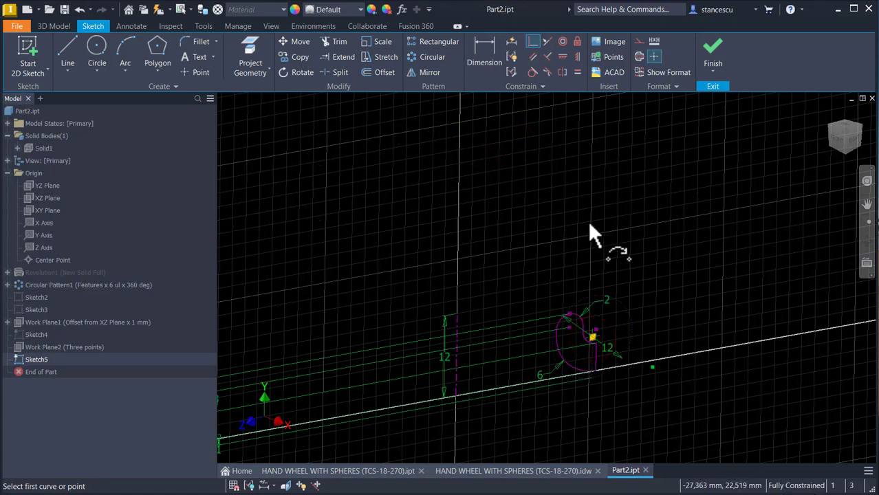
pyautogui.press('Escape')
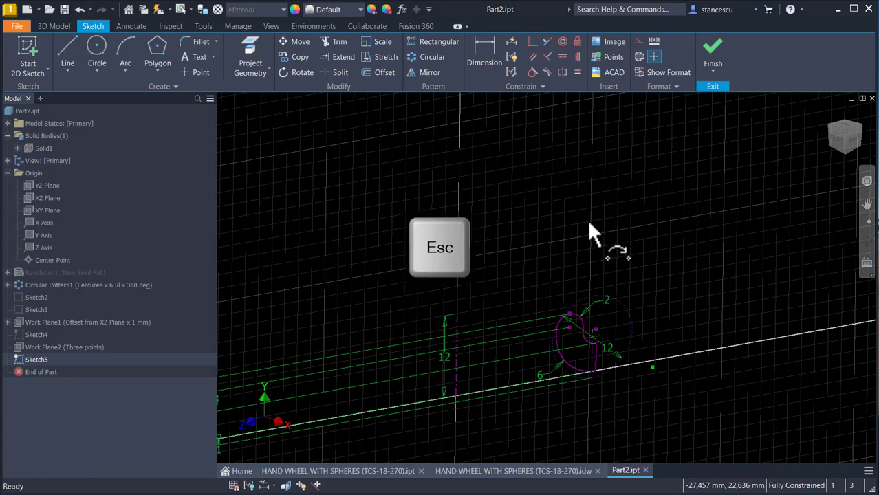
# Step: Finish the profile sketch and turn off the display of Sketch5's dimensions
pyautogui.click(714, 46)
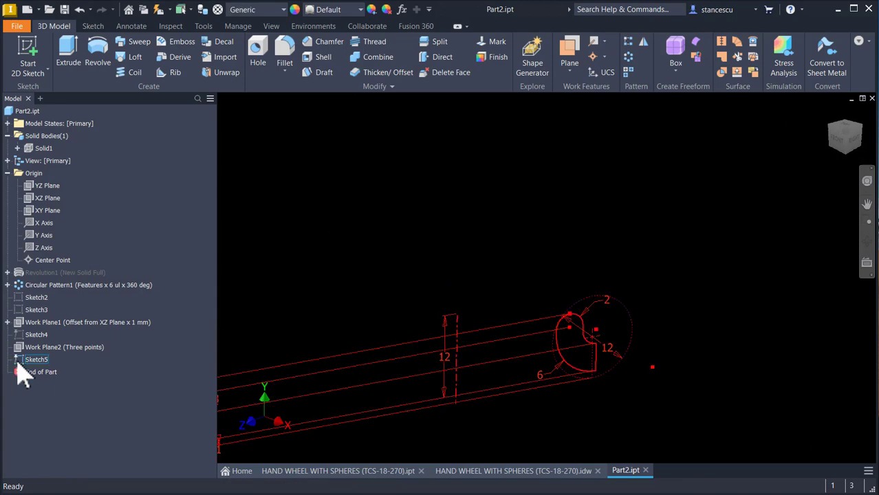
pyautogui.rightClick(18, 361)
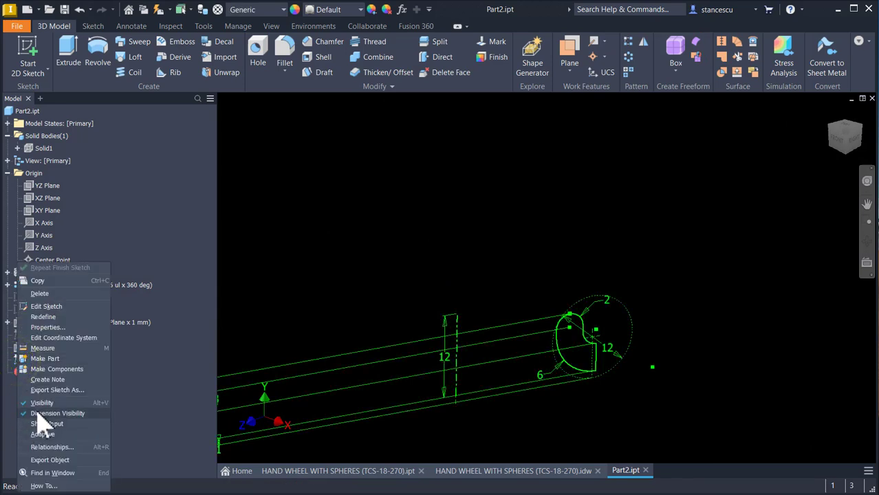
pyautogui.click(37, 413)
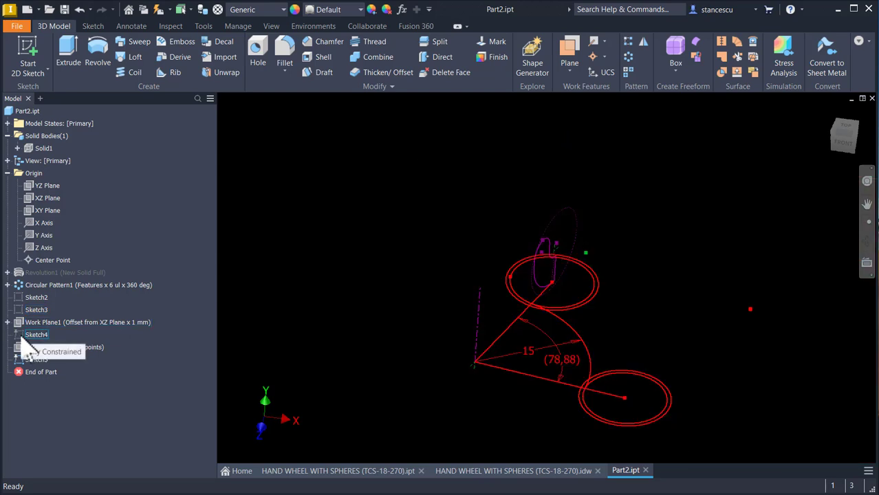
# Step: Make the arc sketch Sketch4 visible and return the model to the home isometric view
pyautogui.rightClick(21, 336)
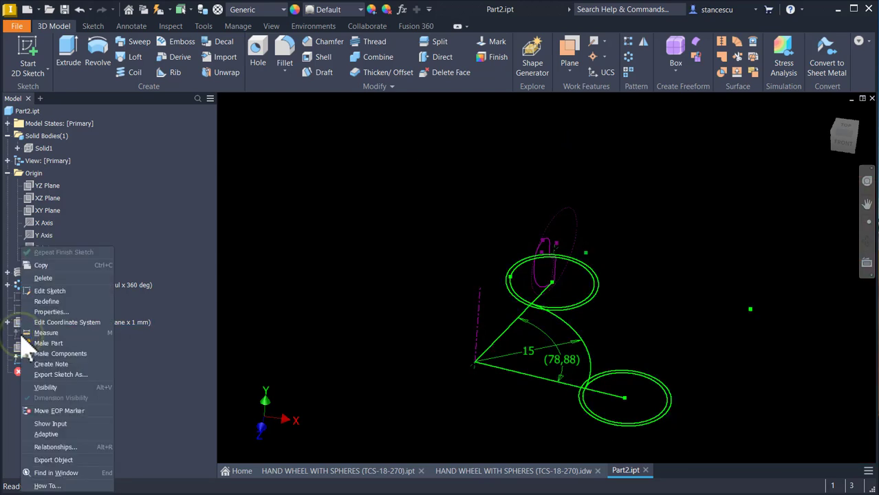
pyautogui.click(55, 387)
pyautogui.click(313, 214)
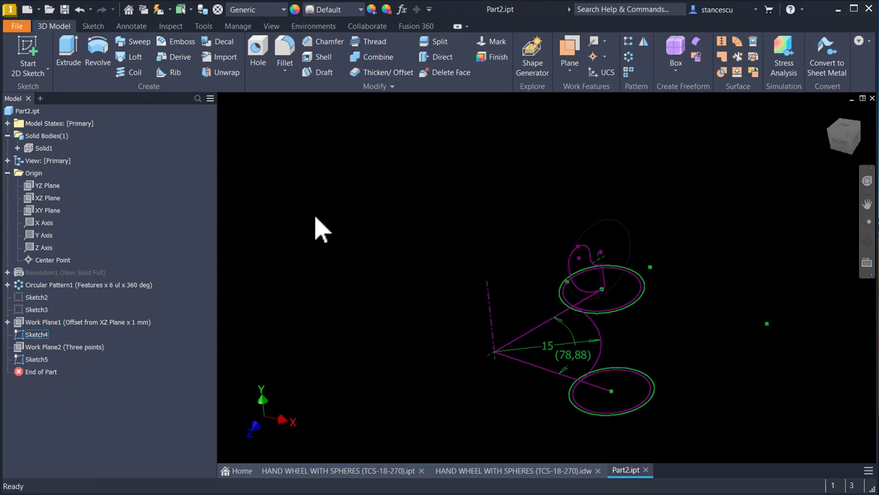
pyautogui.press('F6')
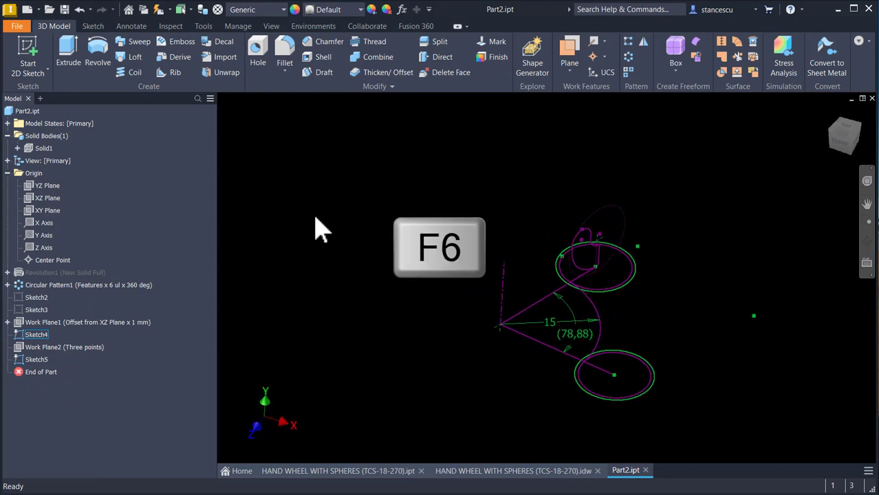
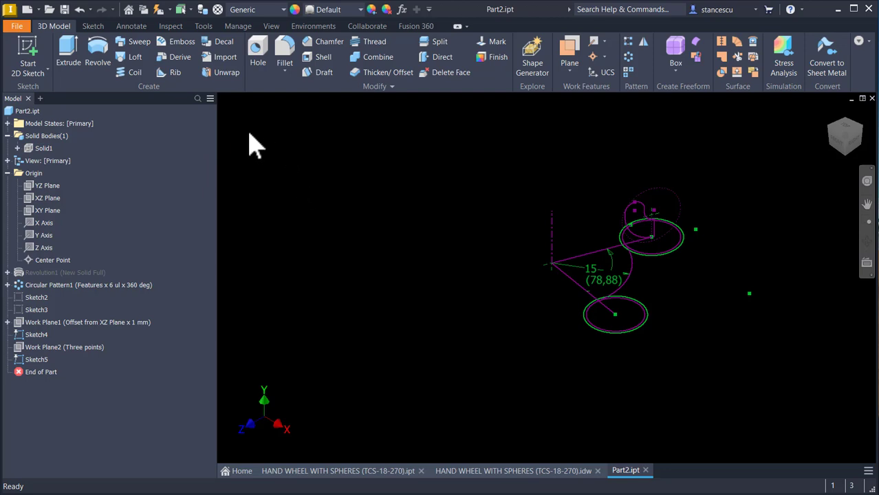
# Step: Revolve the rim profile about its sketch axis as a new solid, through the angle ANG in the flipped direction
pyautogui.click(103, 48)
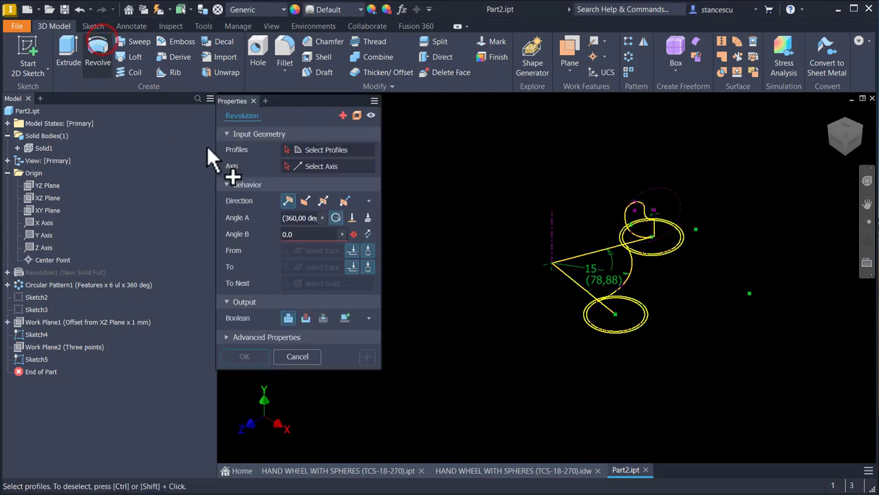
pyautogui.click(344, 255)
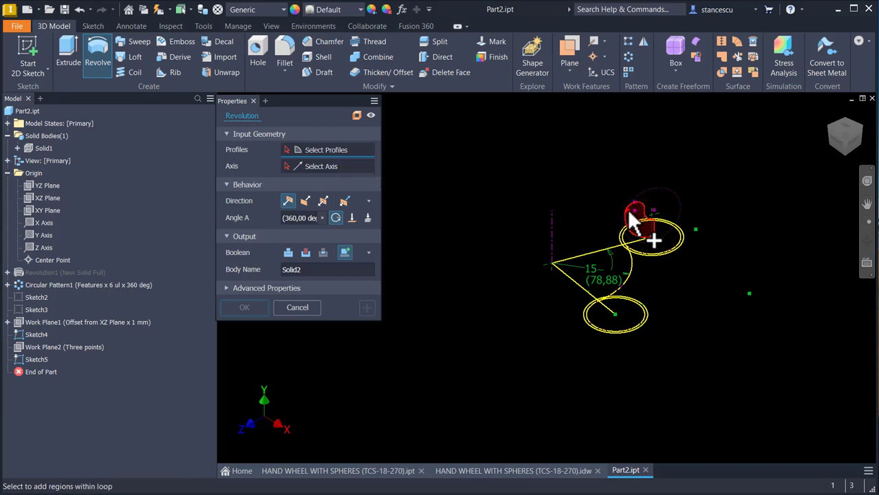
pyautogui.click(631, 215)
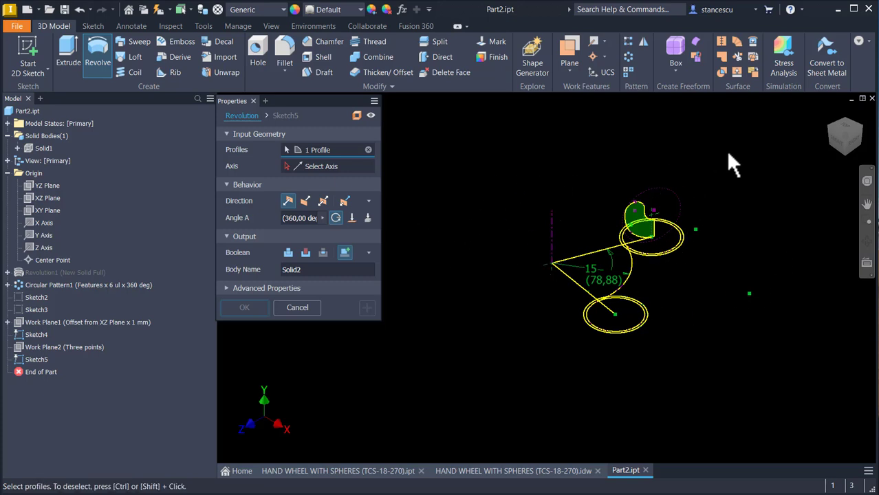
pyautogui.click(310, 171)
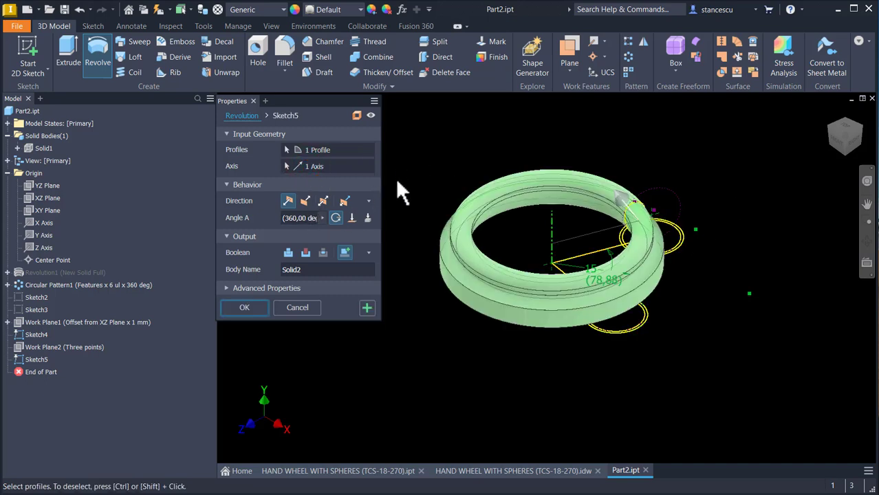
pyautogui.click(306, 219)
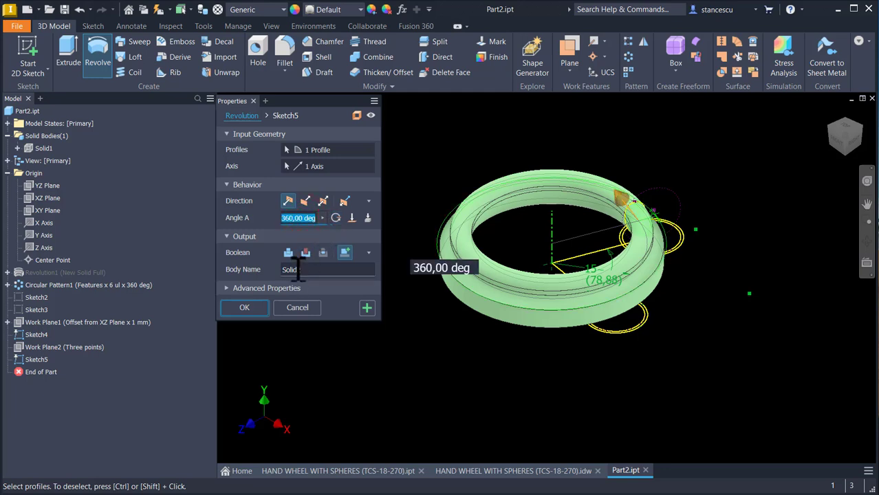
pyautogui.write('ANG')
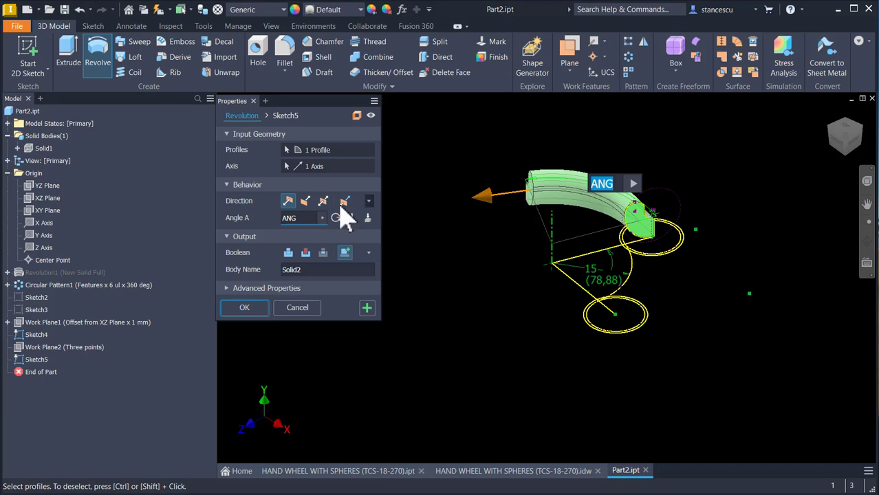
pyautogui.click(306, 201)
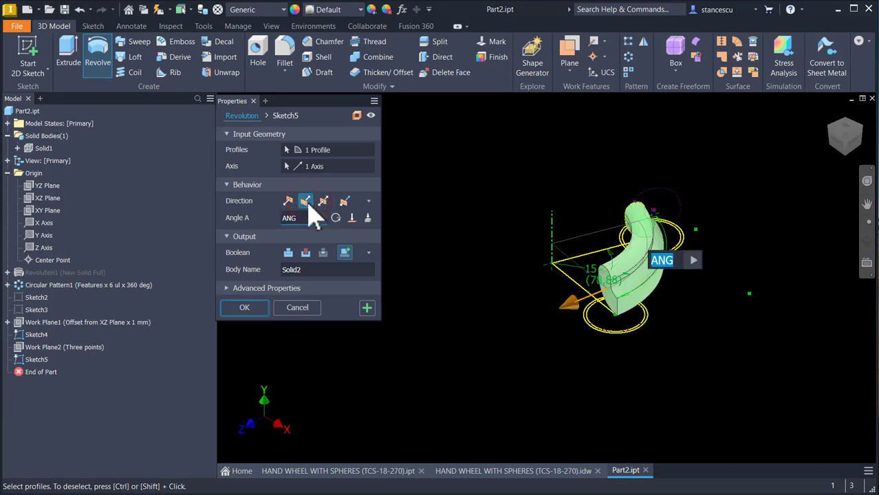
pyautogui.click(237, 308)
# Step: Hide the arc sketch Sketch4 so only the revolved rim segment is displayed
pyautogui.moveTo(371, 317)
pyautogui.keyDown('shift'); pyautogui.mouseDown(button='middle')
pyautogui.moveTo(571, 295)
pyautogui.moveTo(397, 202)
pyautogui.mouseUp(button='middle'); pyautogui.keyUp('shift')
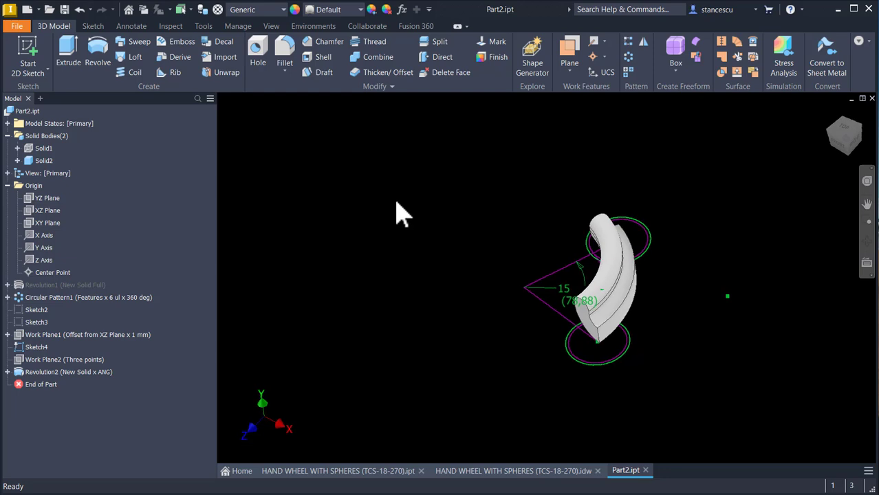
pyautogui.rightClick(44, 352)
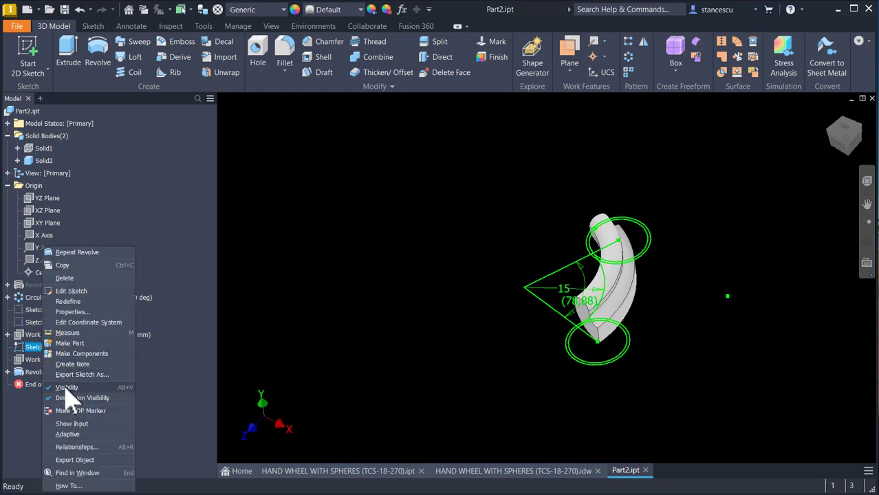
pyautogui.click(66, 388)
pyautogui.click(423, 245)
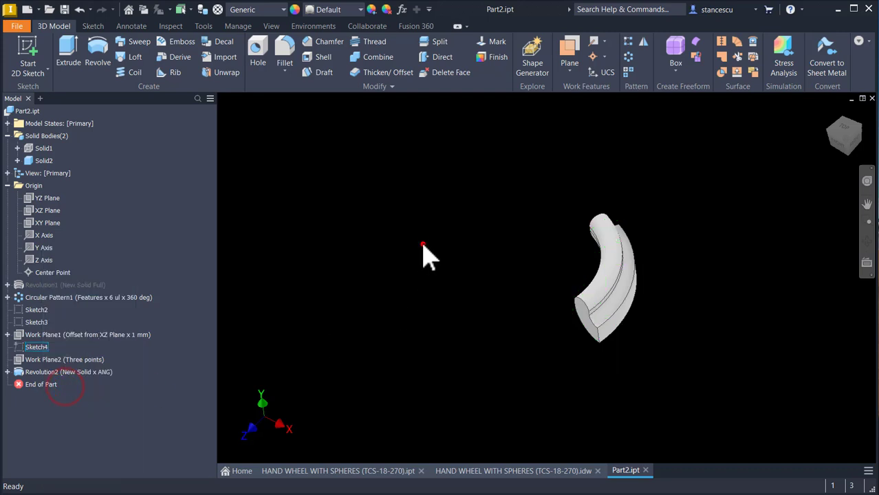
pyautogui.rightClick(38, 148)
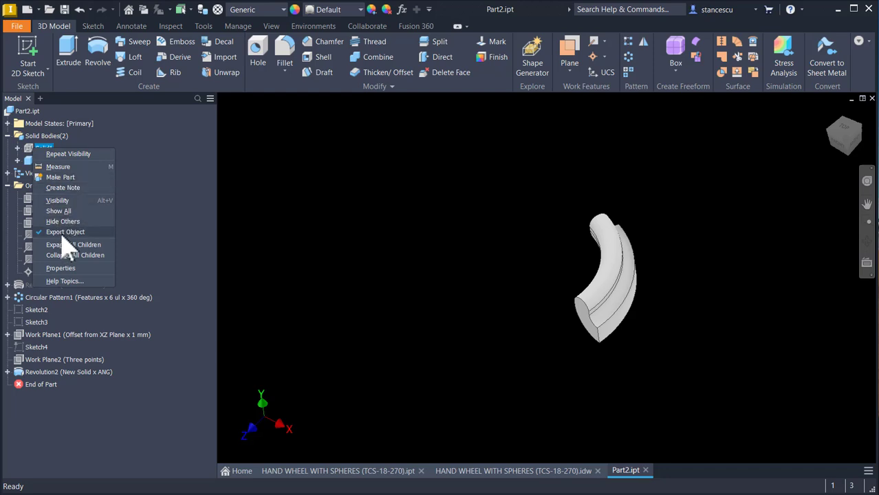
pyautogui.click(294, 208)
# Step: Create a circular pattern of the revolved rim segment around the Y axis with 6 occurrences over 360 deg
pyautogui.press('F6')
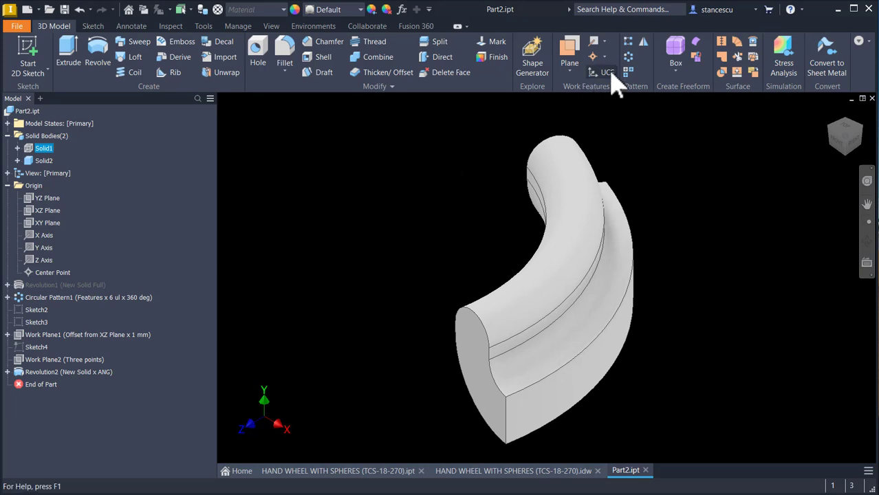
pyautogui.click(628, 55)
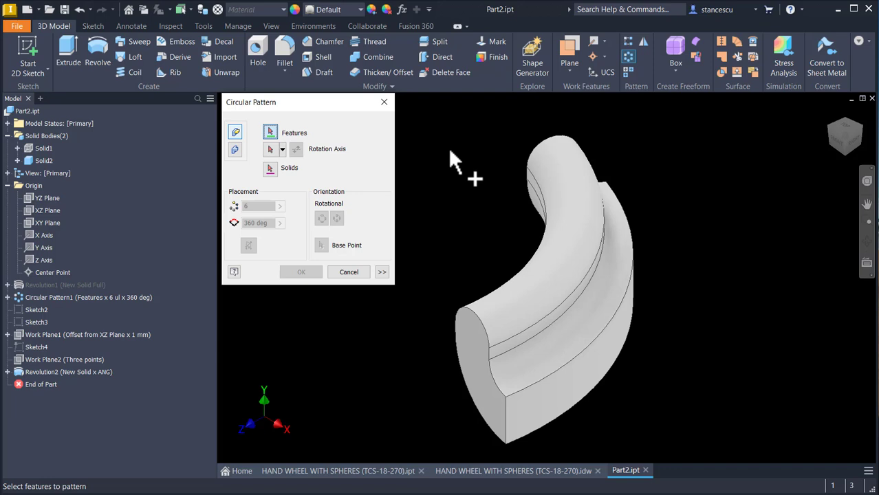
pyautogui.click(578, 289)
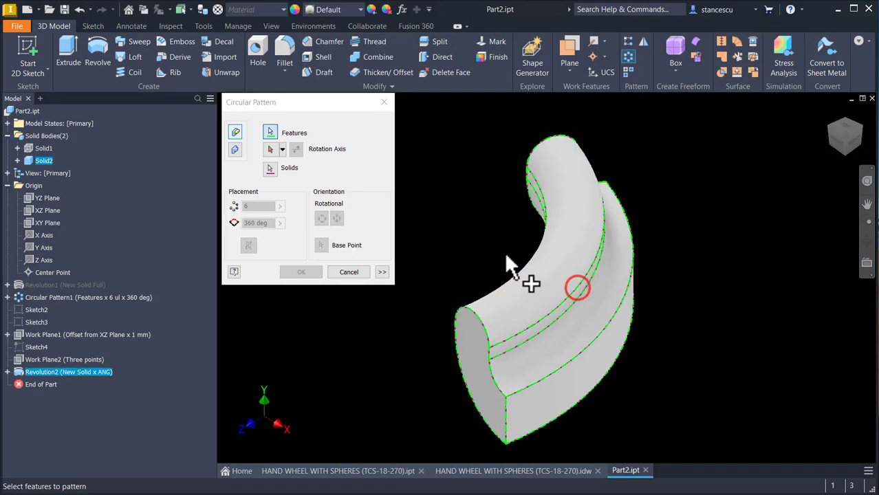
pyautogui.click(275, 151)
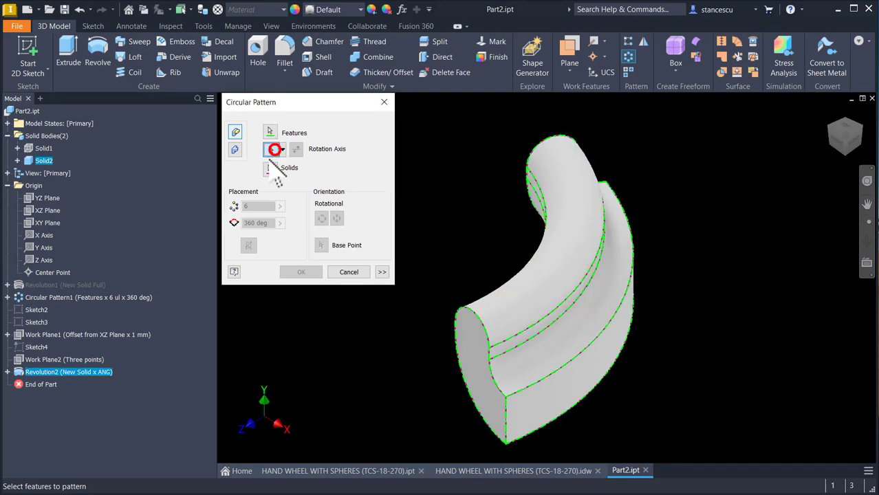
pyautogui.click(43, 236)
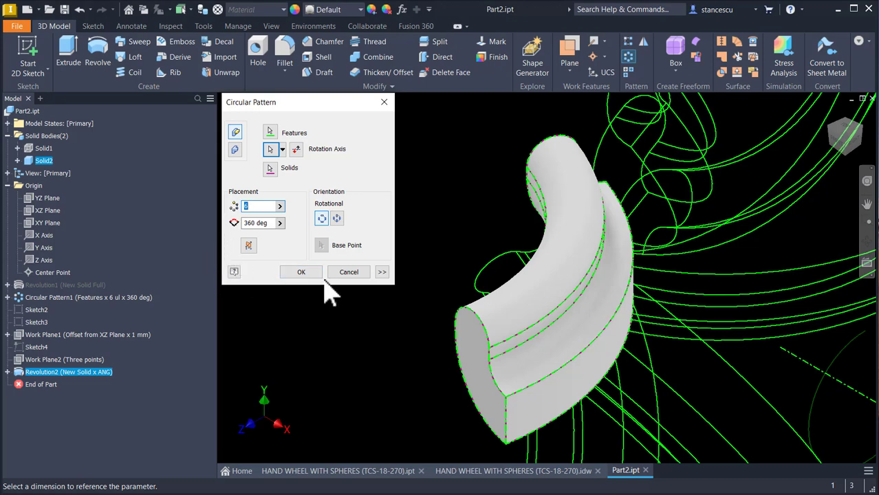
pyautogui.scroll(4, 329, 296)
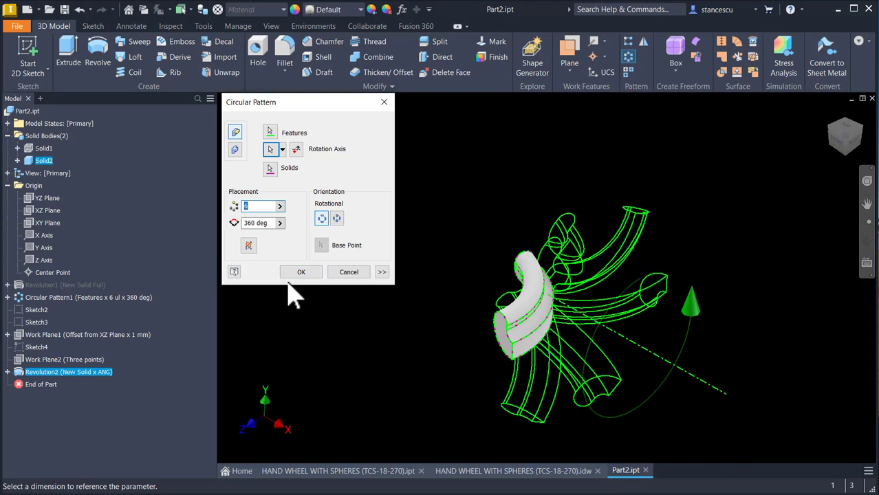
pyautogui.click(270, 134)
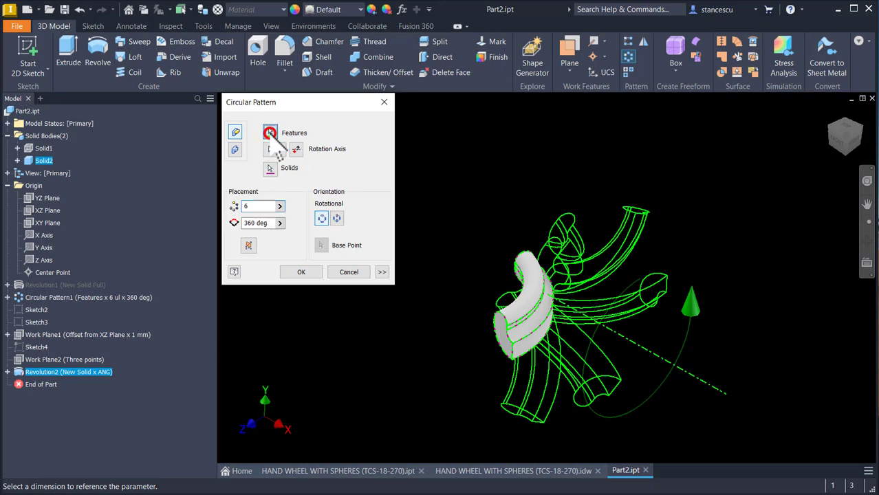
pyautogui.click(271, 150)
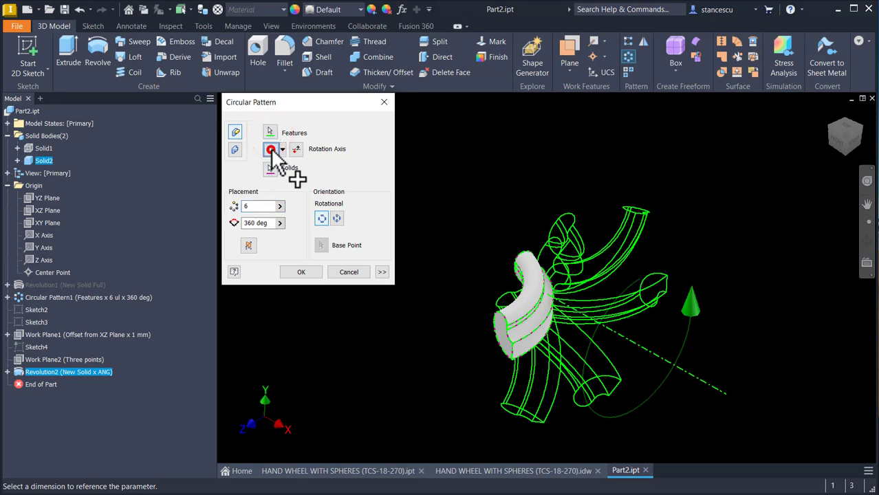
pyautogui.click(45, 247)
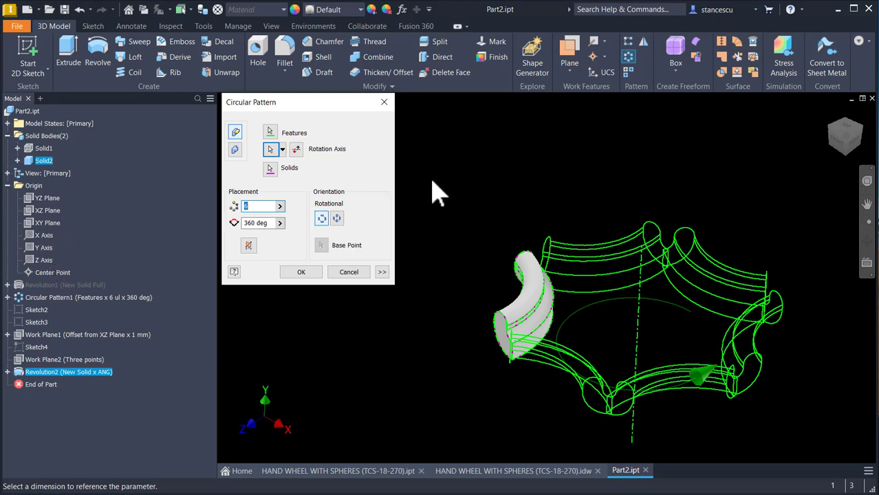
pyautogui.click(300, 274)
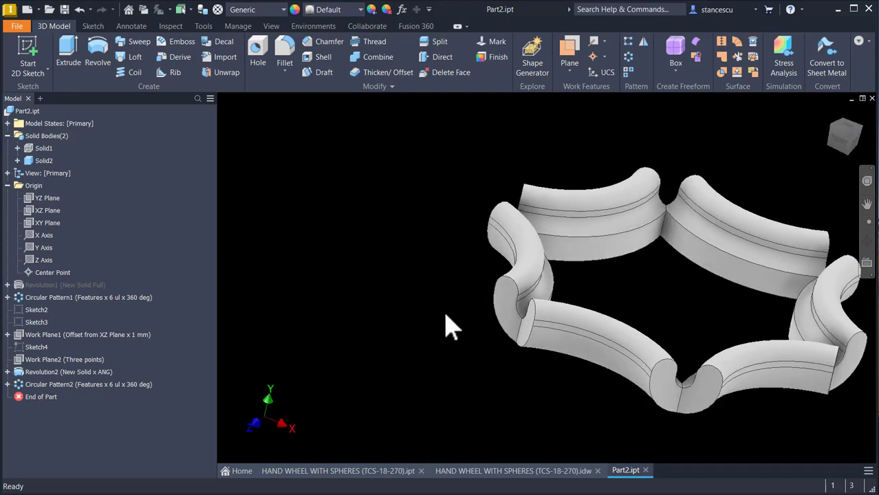
# Step: Return to the home view and make the spheres' body Solid1 visible
pyautogui.press('F6')
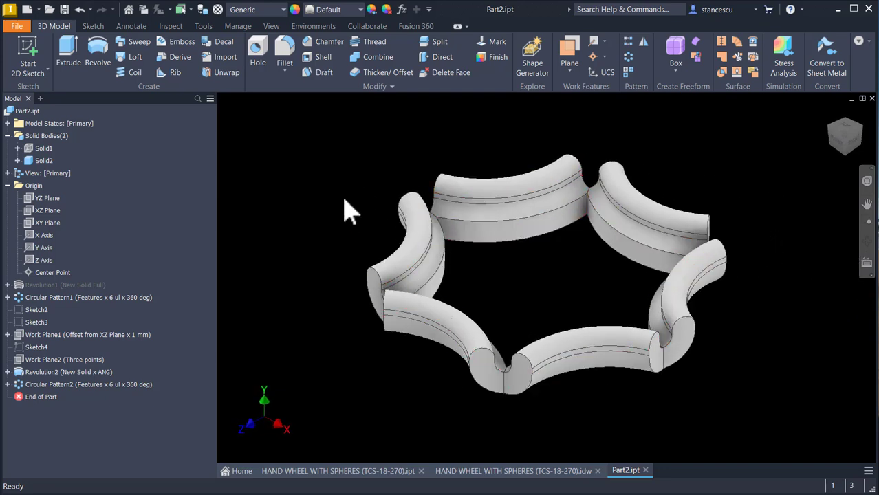
pyautogui.rightClick(38, 150)
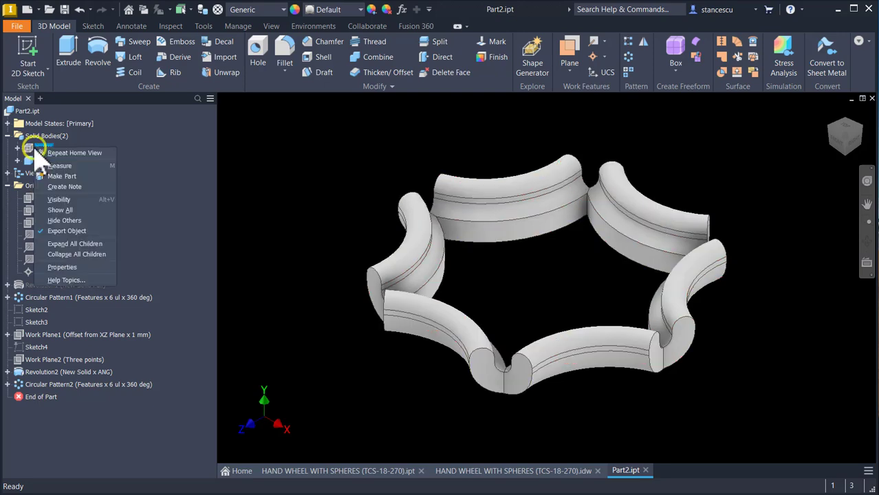
pyautogui.click(60, 199)
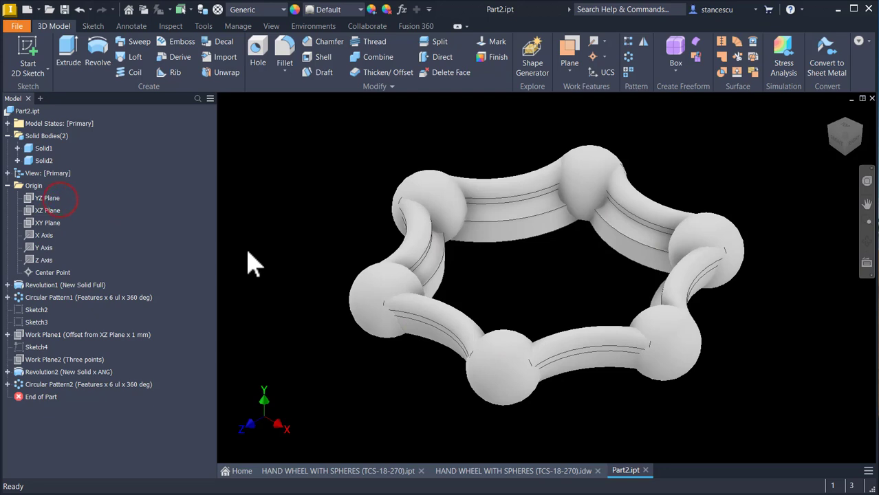
# Step: Set the body appearance of the rim body Solid2 to Red
pyautogui.rightClick(42, 160)
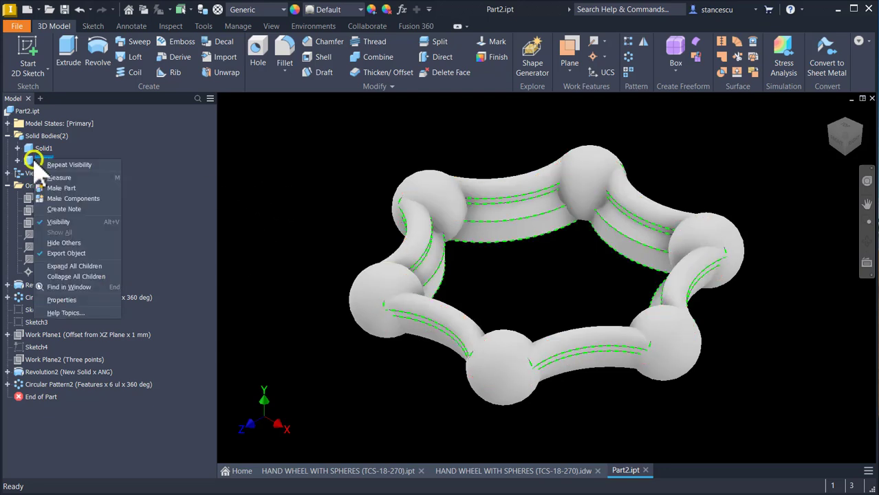
pyautogui.click(62, 301)
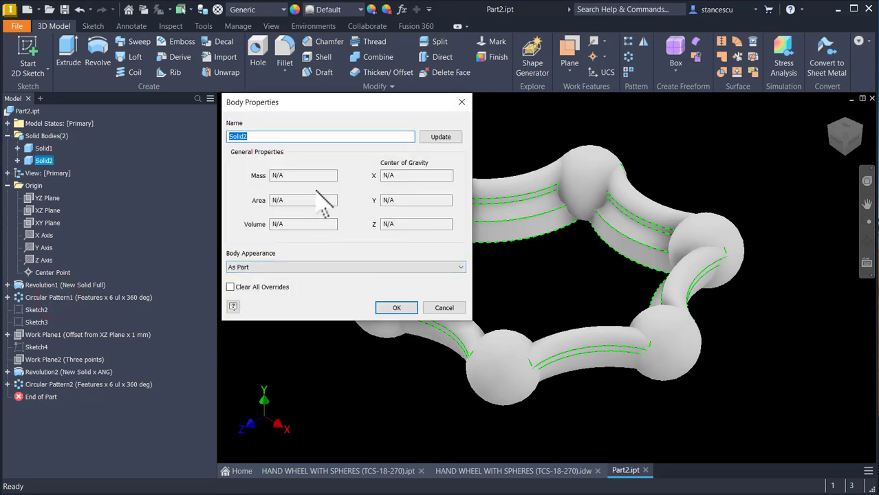
pyautogui.click(303, 267)
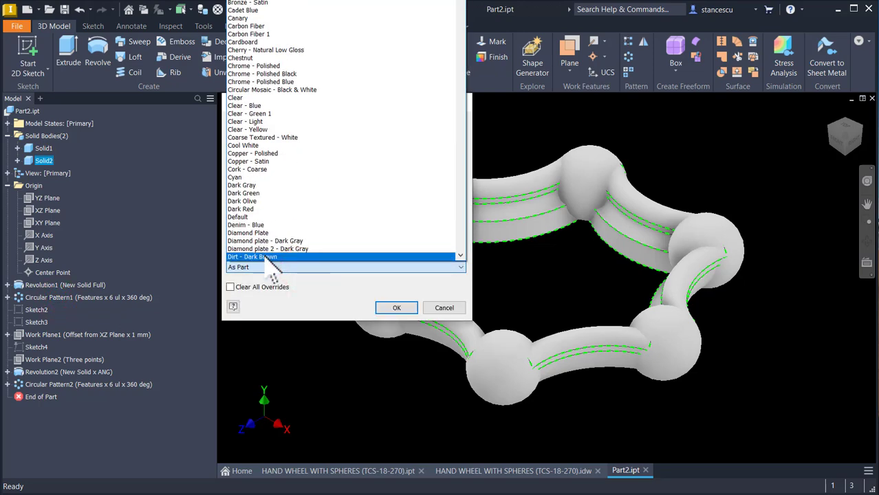
pyautogui.press('r')
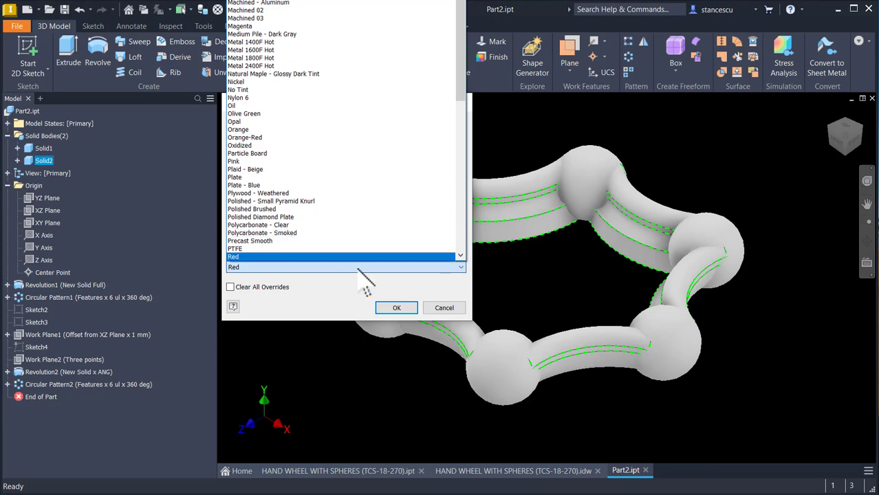
pyautogui.click(396, 309)
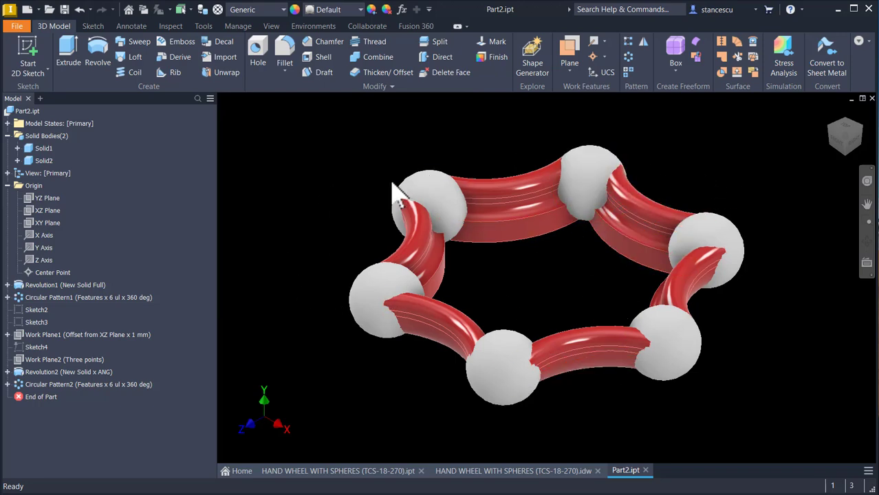
# Step: Combine the bodies with a Join, using the spheres' Solid1 as the base body and the rim's Solid2 as the tool body
pyautogui.keyDown('shift'); pyautogui.moveTo(383, 169); pyautogui.dragTo(335, 284, button='middle'); pyautogui.keyUp('shift')
pyautogui.press('F6')
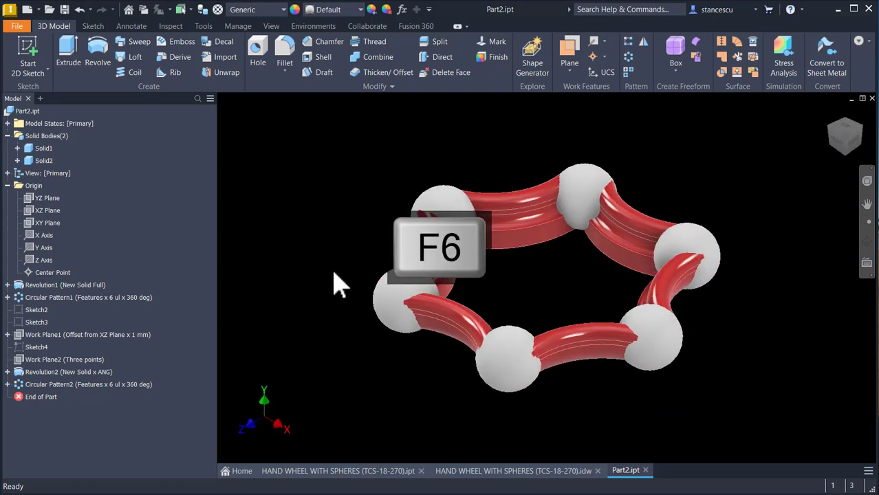
pyautogui.click(378, 56)
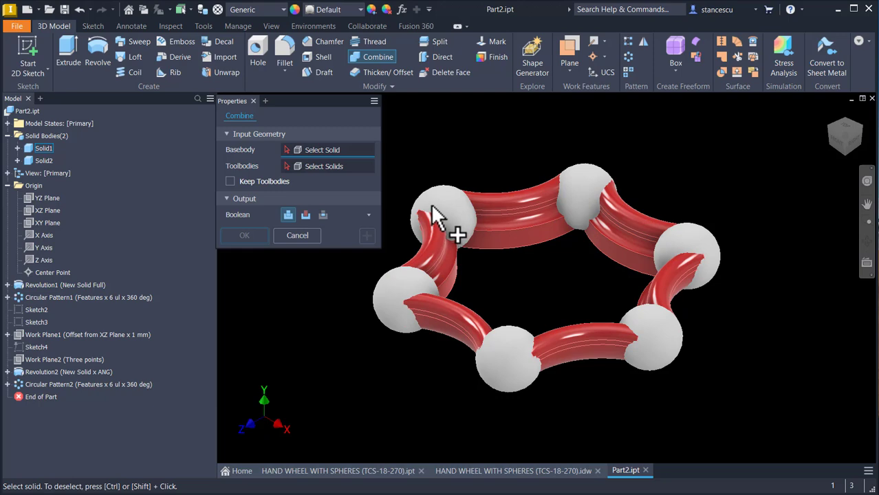
pyautogui.click(40, 149)
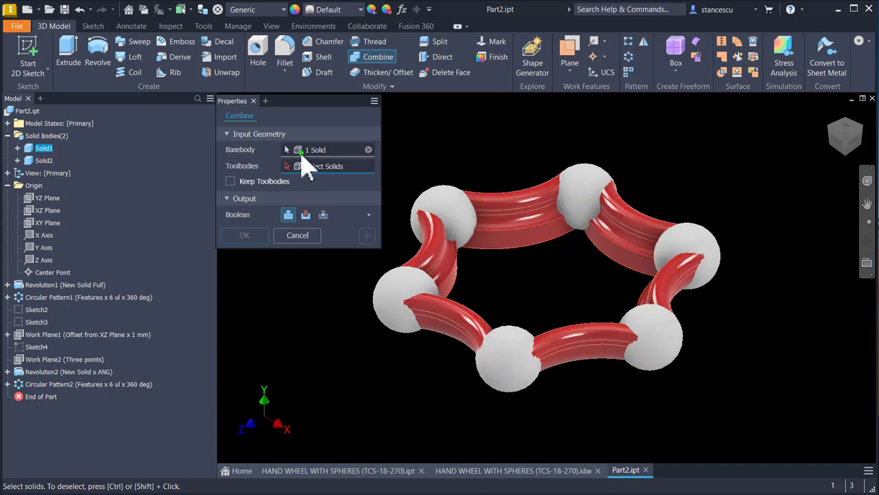
pyautogui.click(446, 264)
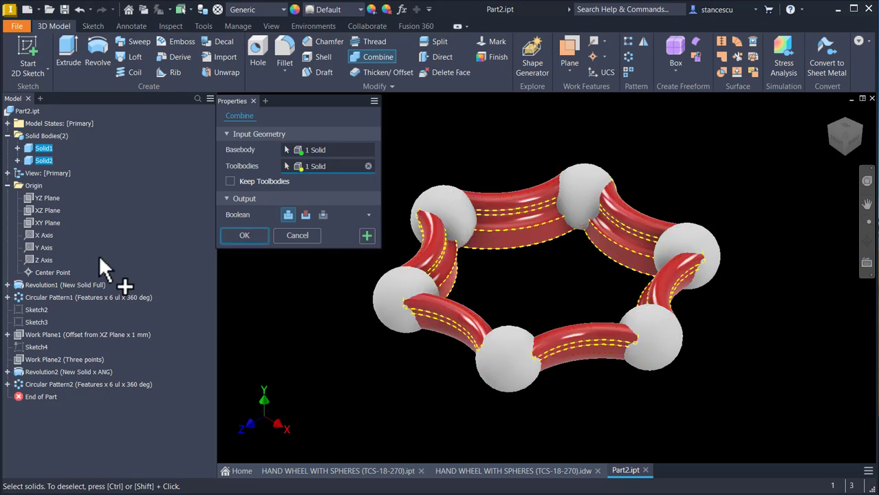
pyautogui.click(244, 236)
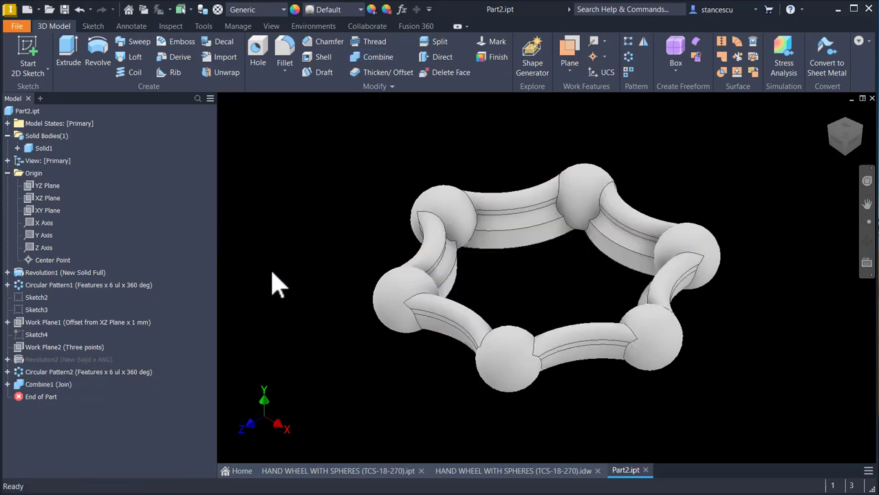
pyautogui.press('F6')
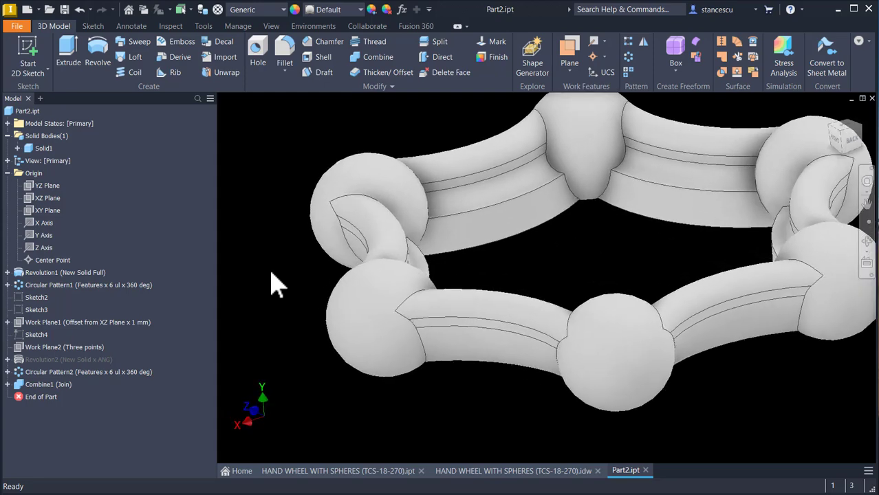
# Step: Return the part to the home view and check section A-A in the HAND WHEEL WITH SPHERES (TCS-18-270) drawing
pyautogui.press('F6')
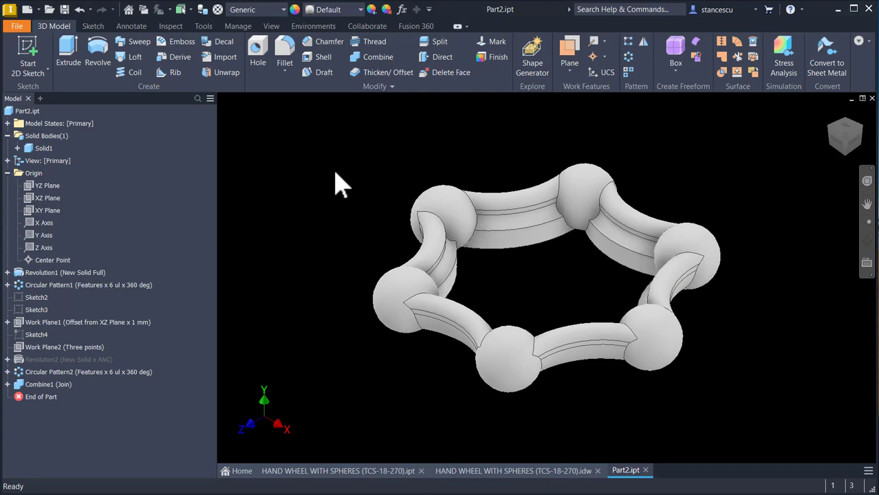
pyautogui.click(520, 474)
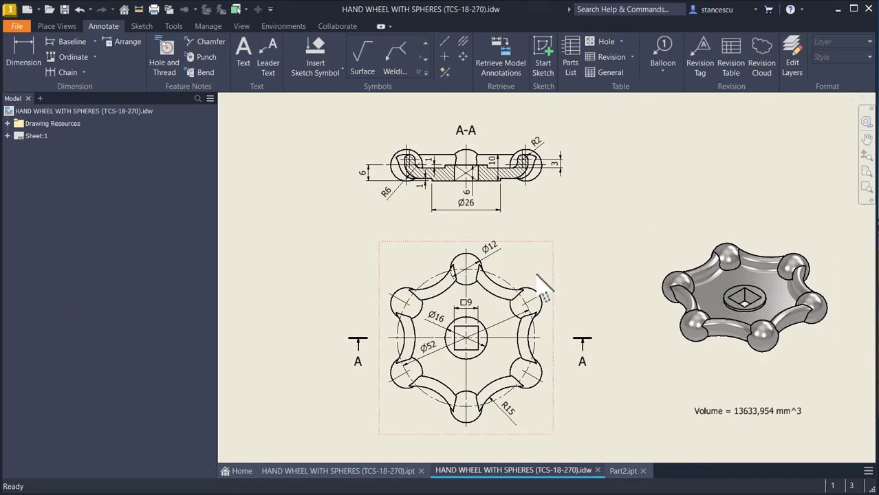
pyautogui.scroll(5, 433, 173)
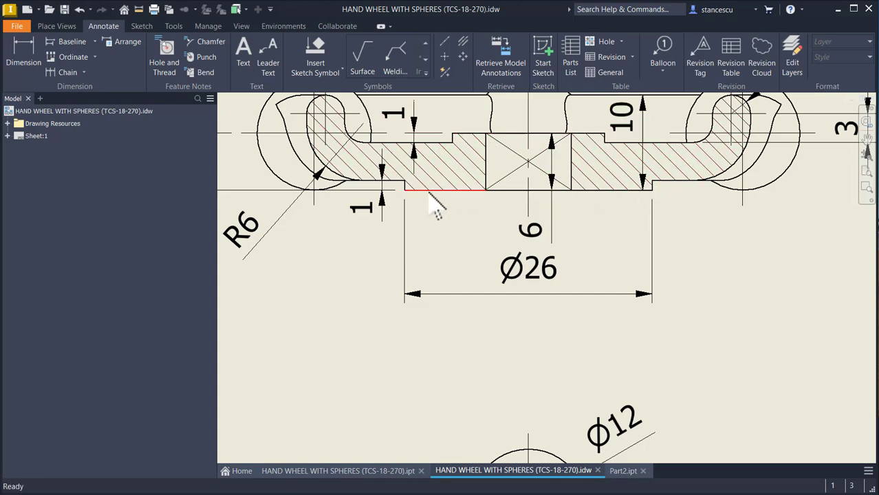
pyautogui.press('Home')
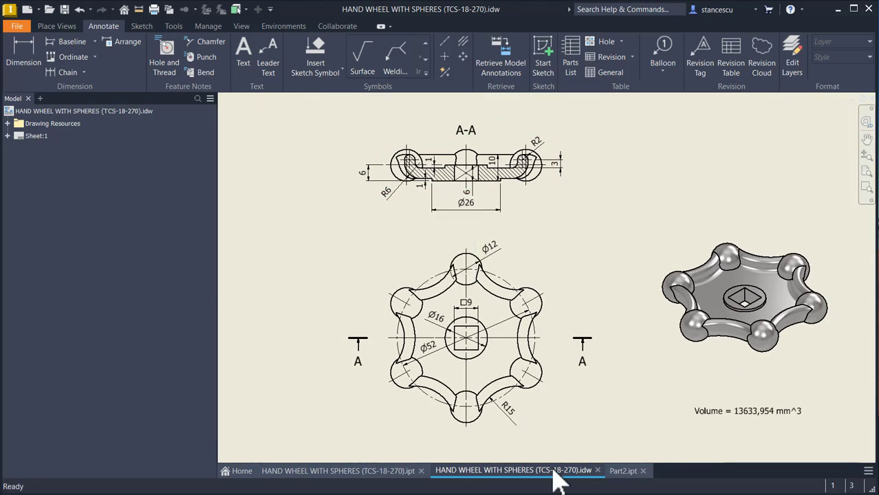
pyautogui.click(619, 472)
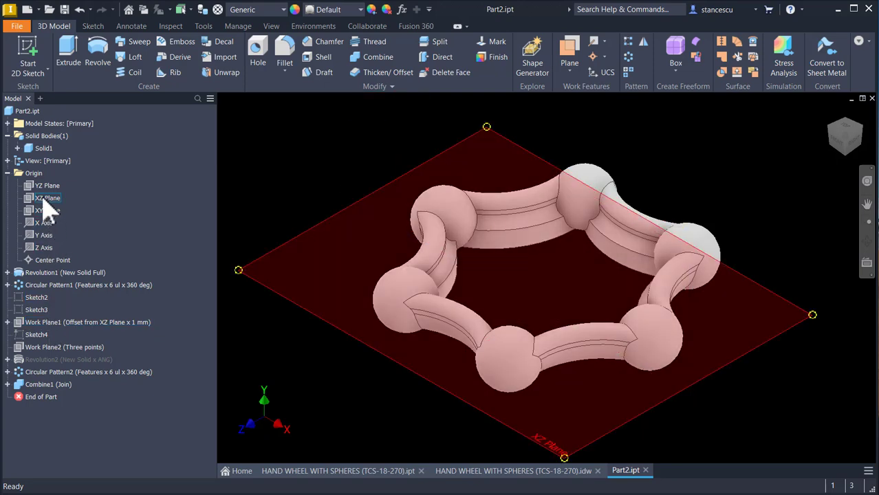
# Step: Start a sketch on Work Plane1, offset 1 mm from the XZ plane, and slice the graphics at the sketch plane
pyautogui.click(58, 324)
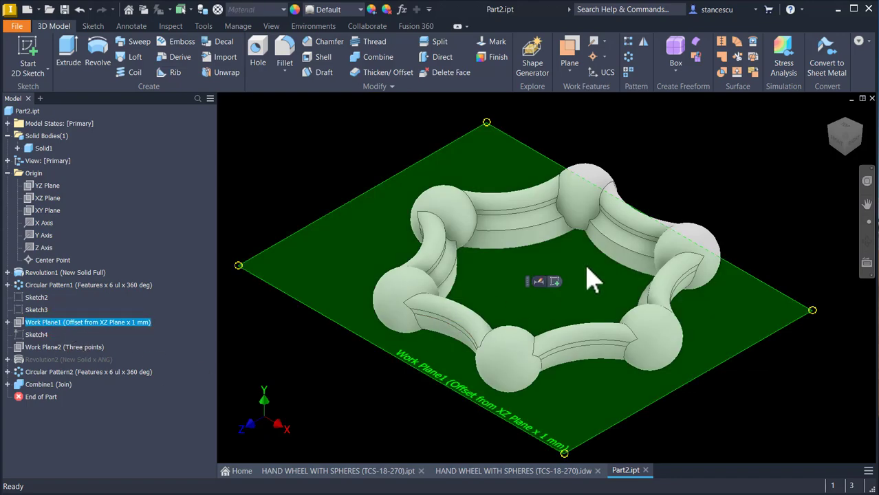
pyautogui.click(555, 287)
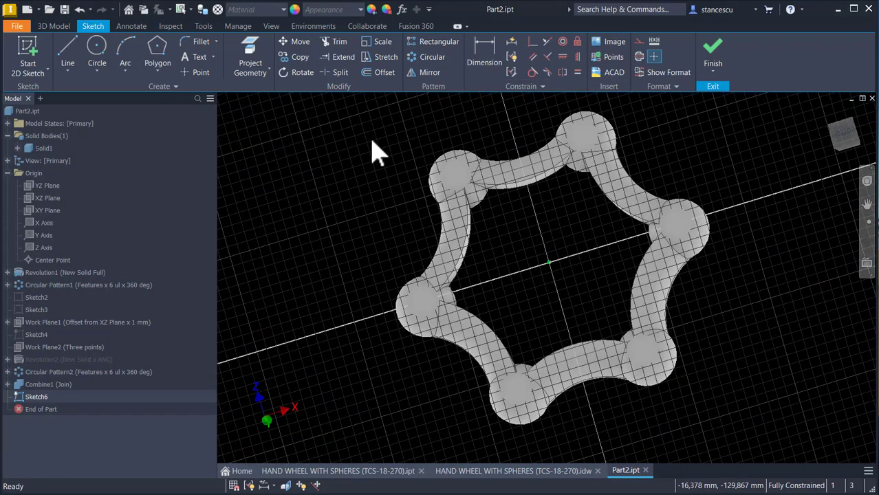
pyautogui.press('F7')
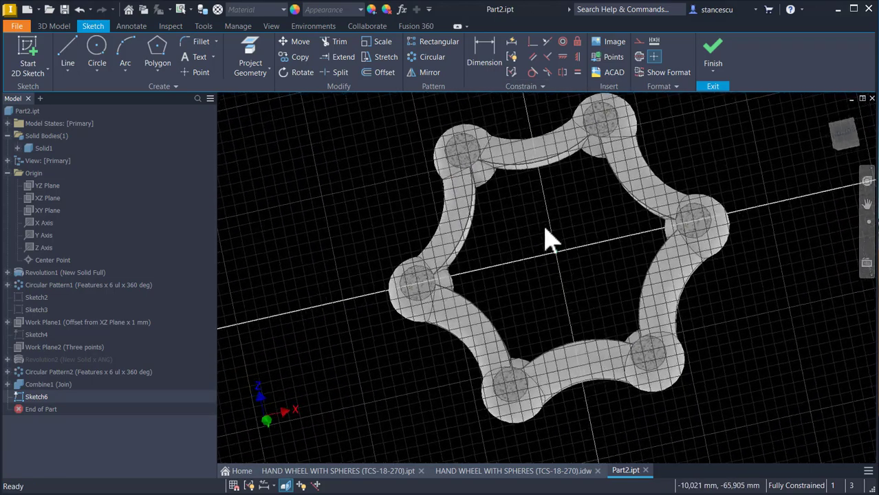
# Step: Examine the sliced rim segments and spheres, focusing on the inner edges where the segments meet the spheres
pyautogui.scroll(-8, 550, 241)
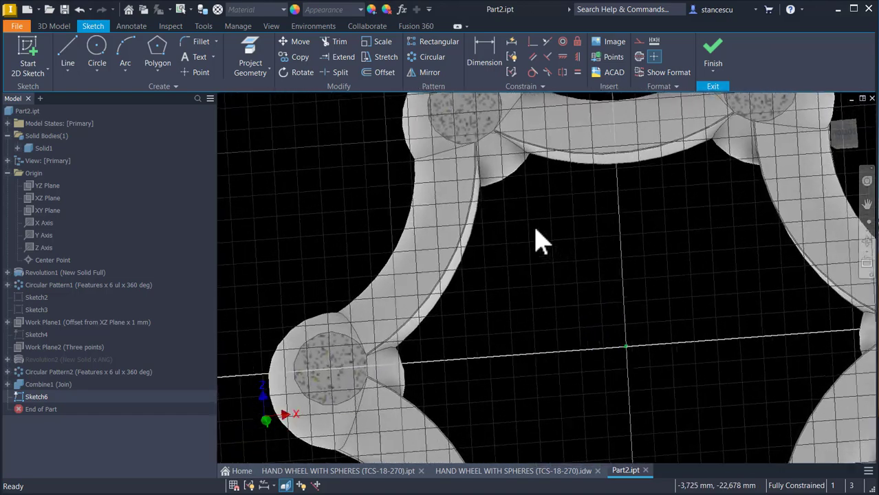
pyautogui.scroll(-5, 540, 249)
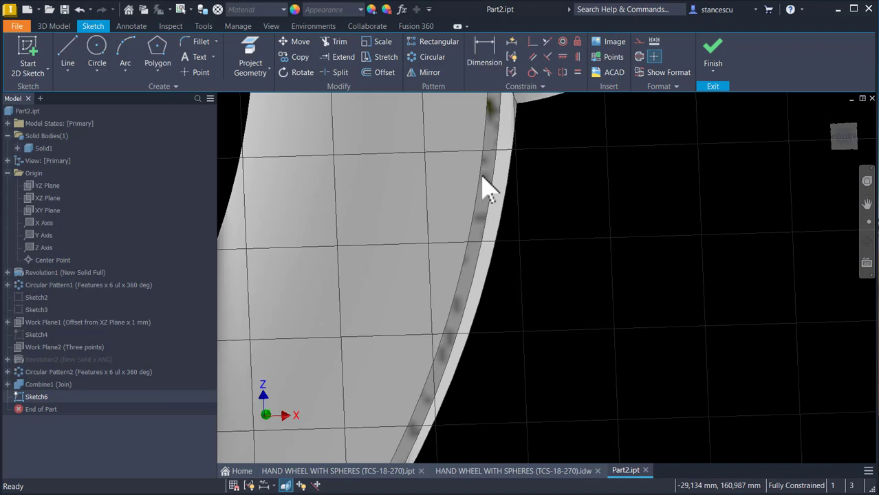
pyautogui.scroll(4, 542, 190)
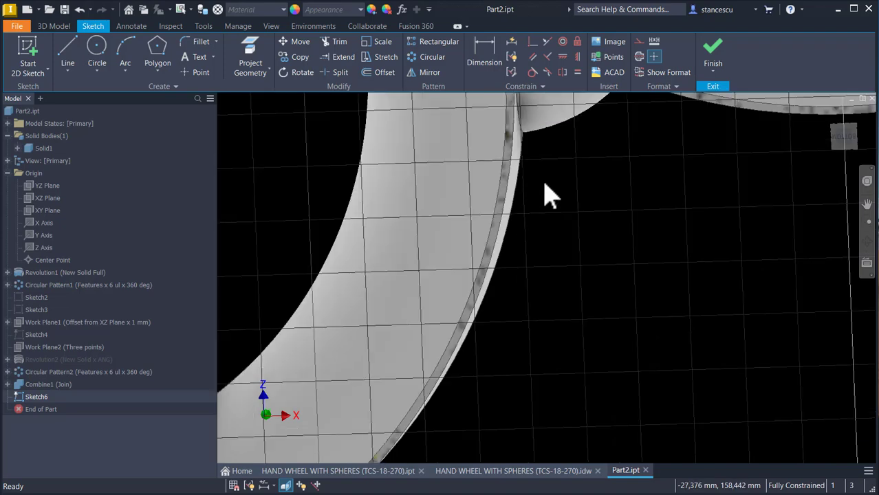
pyautogui.moveTo(568, 201); pyautogui.dragTo(559, 236, button='middle')
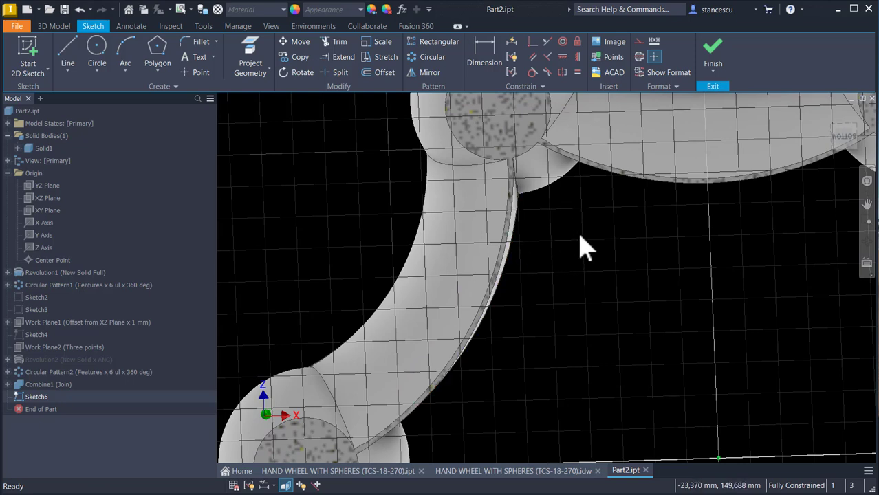
pyautogui.scroll(-3, 584, 247)
pyautogui.moveTo(585, 246); pyautogui.dragTo(542, 262, button='middle')
pyautogui.scroll(-1, 542, 261)
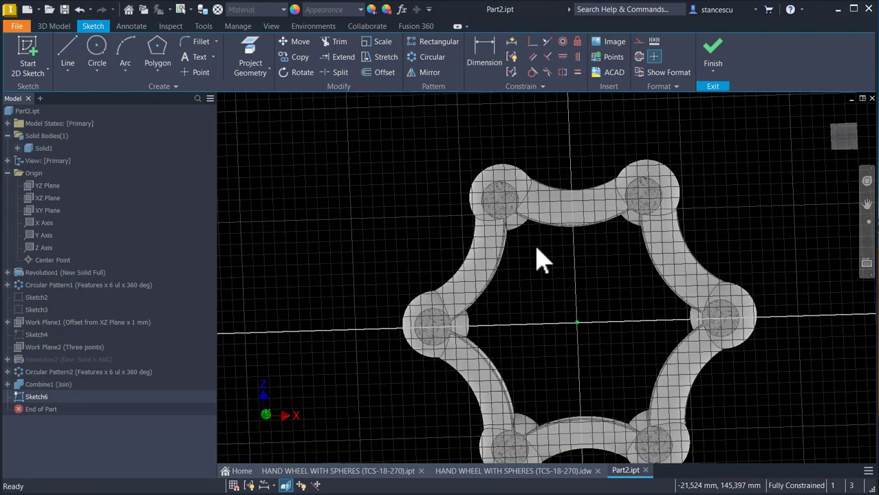
pyautogui.scroll(-2, 542, 261)
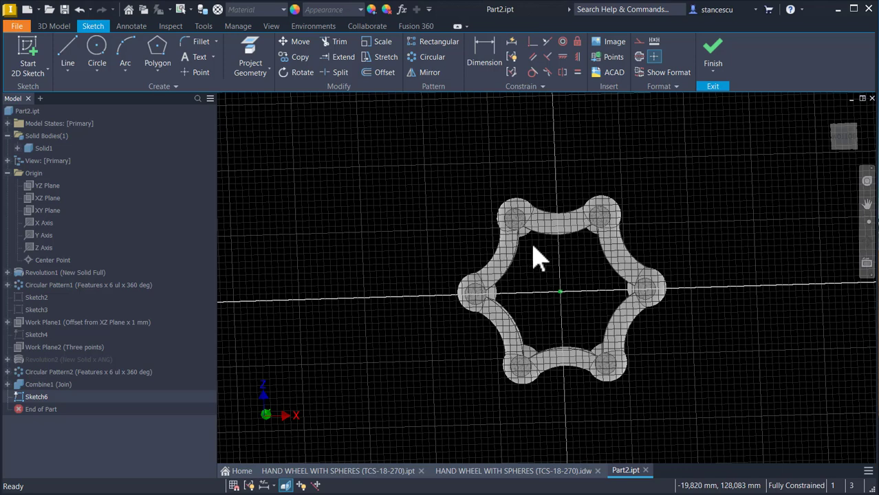
pyautogui.scroll(5, 547, 275)
pyautogui.scroll(-3, 540, 264)
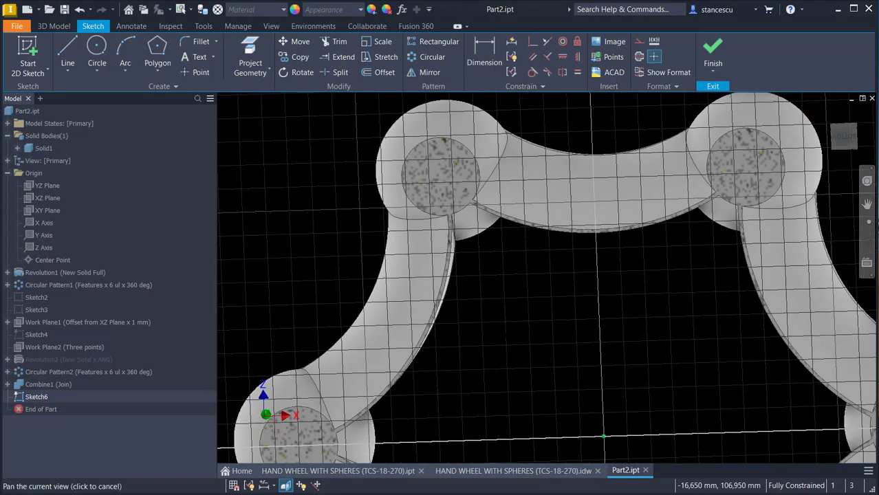
pyautogui.scroll(5, 523, 326)
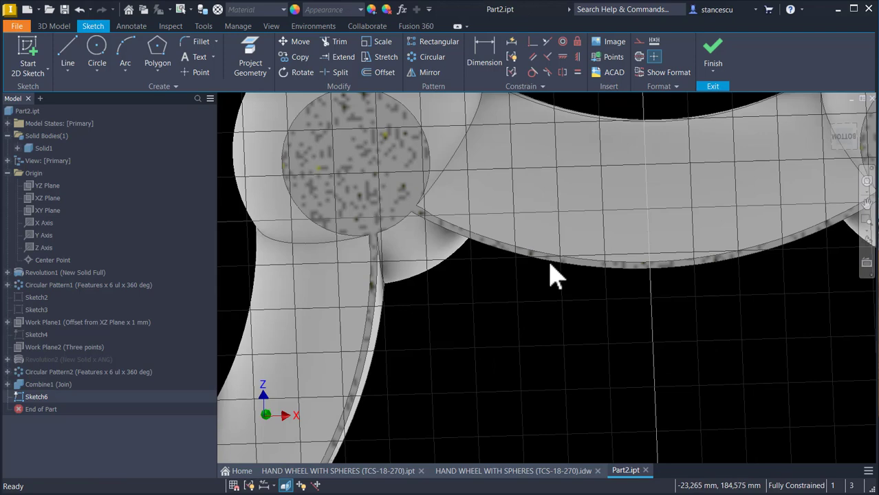
pyautogui.click(492, 294)
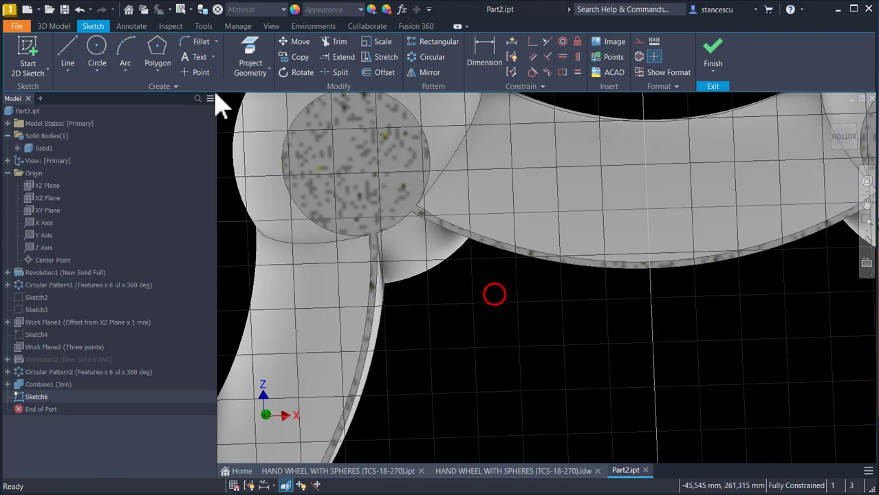
# Step: Orient the view to Bottom, project the middle inner edge of the +Z rim segment, and undo the projection
pyautogui.click(245, 52)
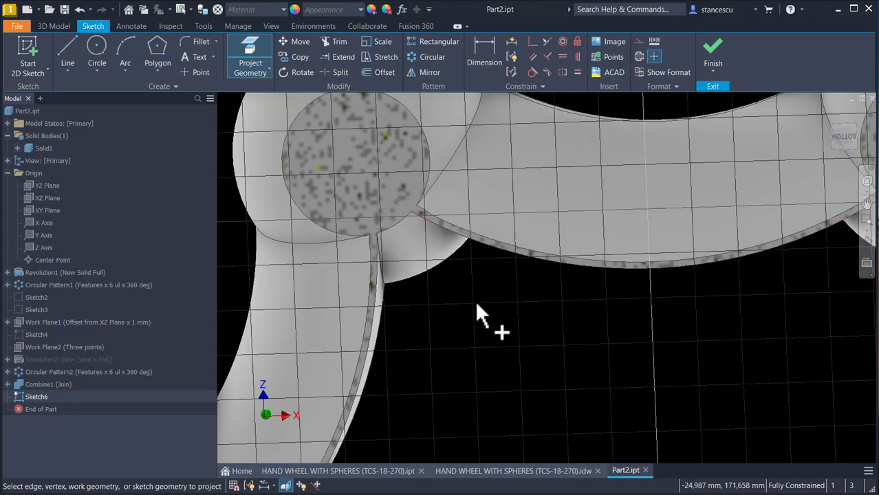
pyautogui.click(841, 134)
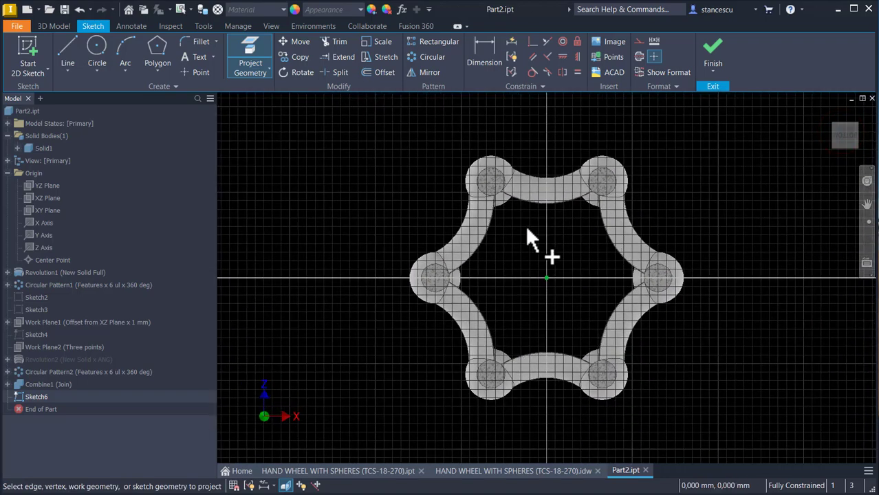
pyautogui.scroll(-6, 525, 225)
pyautogui.moveTo(481, 160); pyautogui.dragTo(501, 308, button='middle')
pyautogui.click(558, 218)
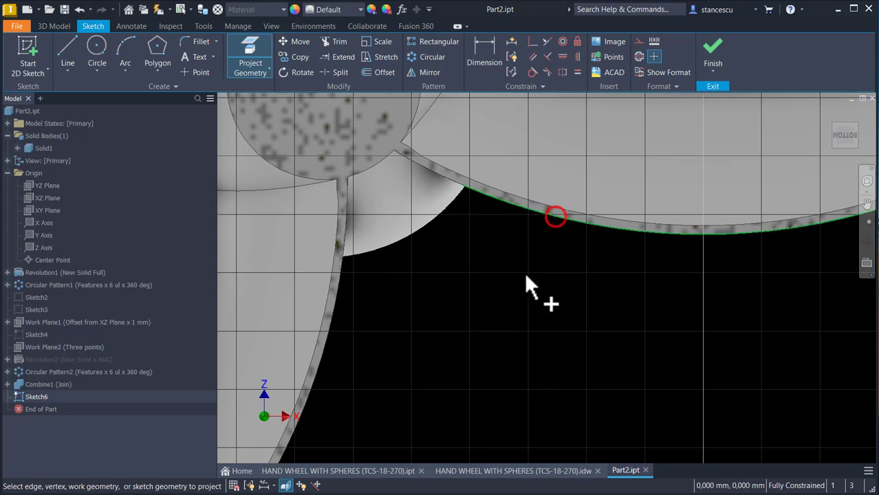
pyautogui.scroll(2, 511, 271)
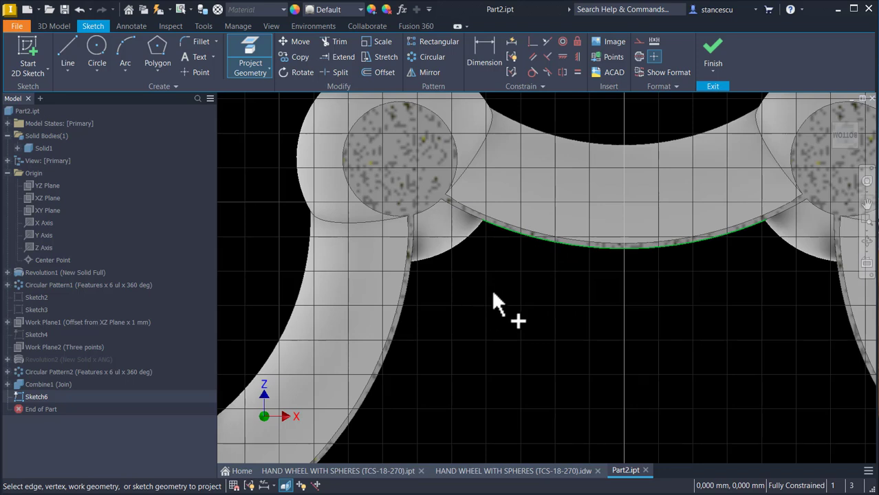
pyautogui.hotkey('ctrl', 'z')
# Step: Project the three inner edges of the +Z rim segment and the short inner edge of the adjacent segment into the sketch
pyautogui.click(252, 55)
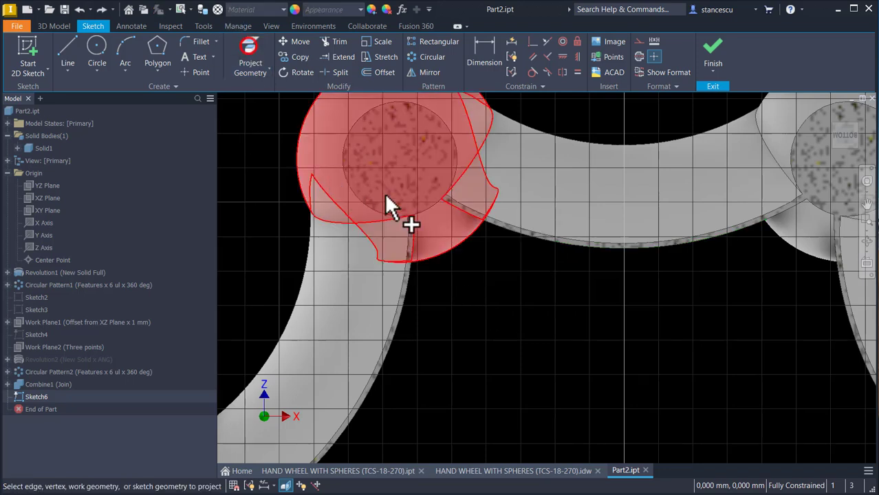
pyautogui.click(500, 230)
pyautogui.click(470, 214)
pyautogui.click(781, 214)
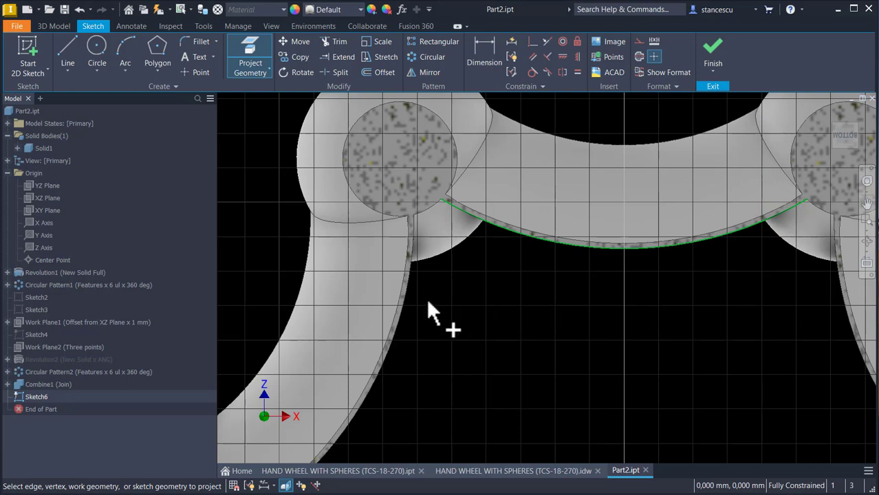
pyautogui.click(415, 231)
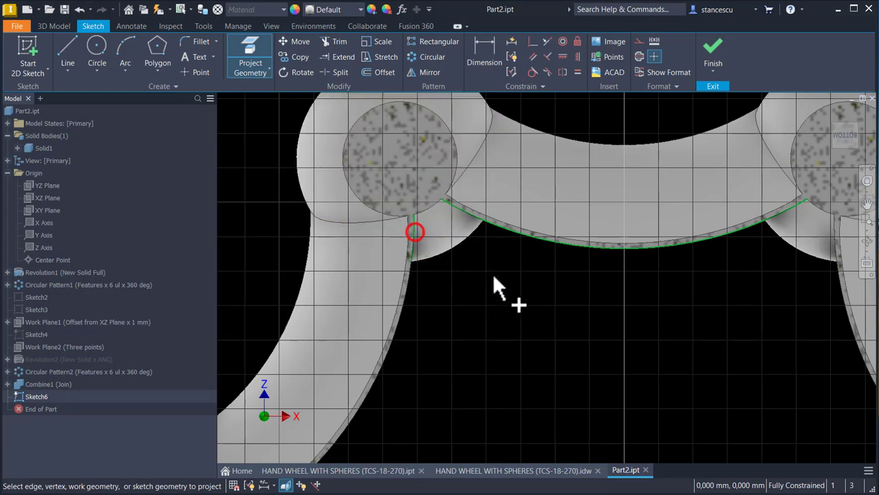
pyautogui.press('Escape')
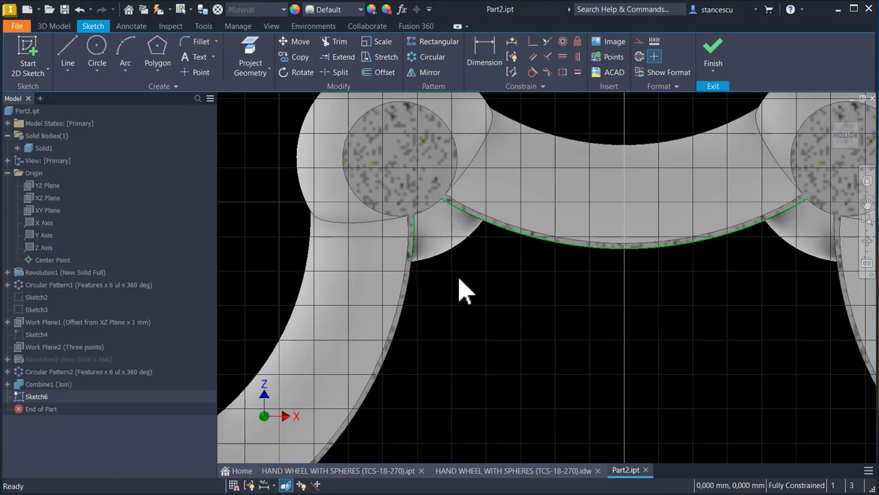
# Step: Draw a line across the sphere joining the ends of the two neighbouring segments' projected inner edges
pyautogui.click(68, 48)
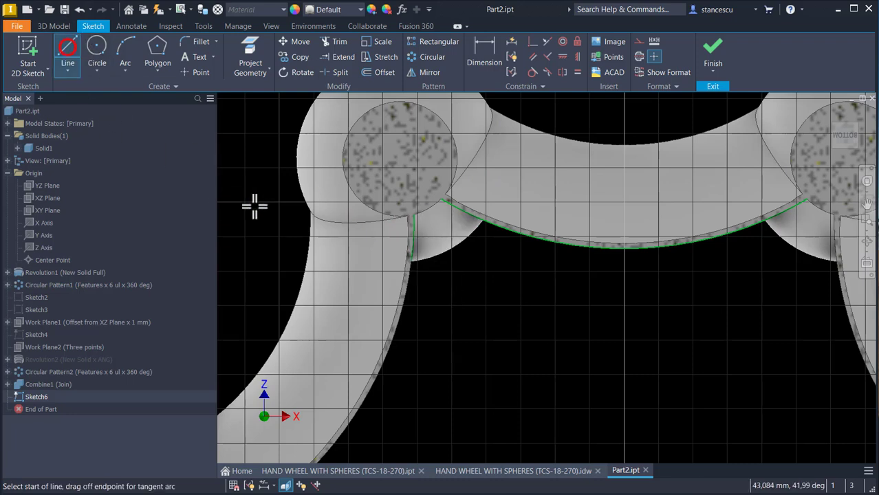
pyautogui.click(413, 216)
pyautogui.doubleClick(440, 200)
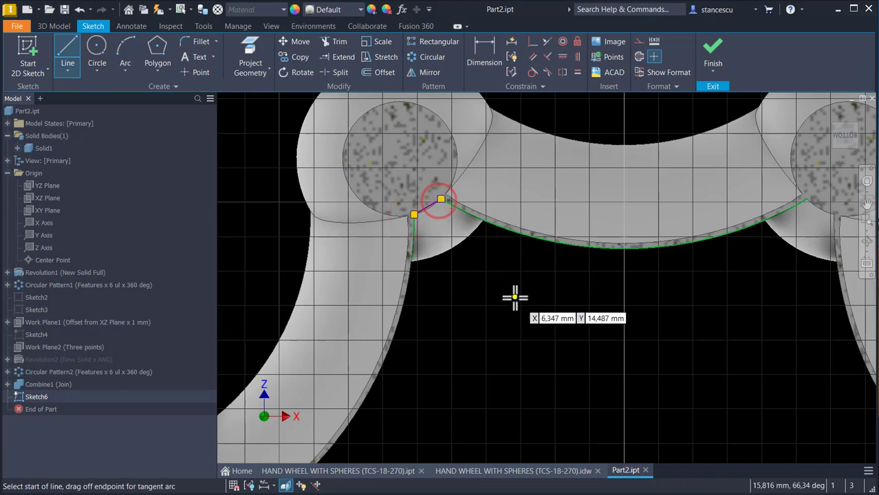
pyautogui.press('Escape')
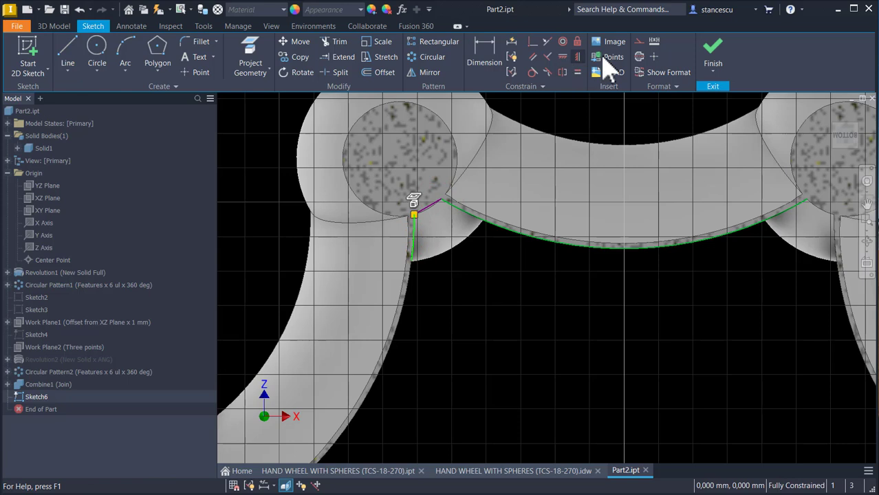
pyautogui.click(529, 284)
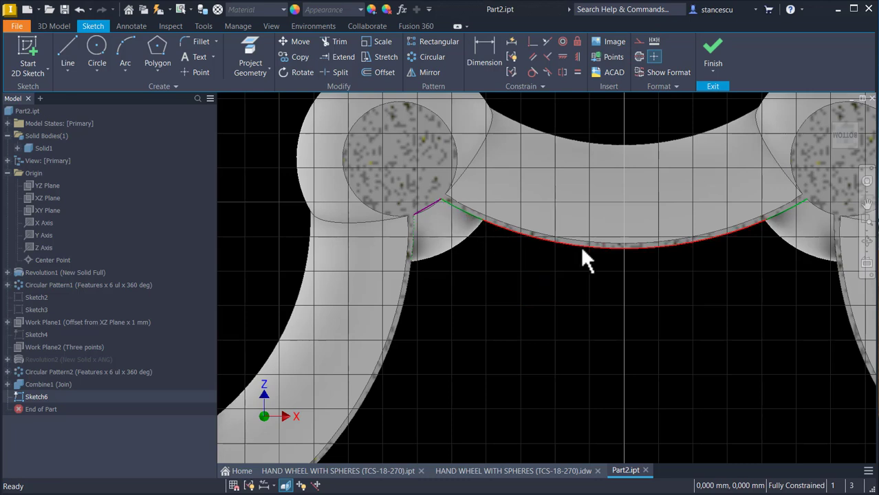
pyautogui.click(768, 220)
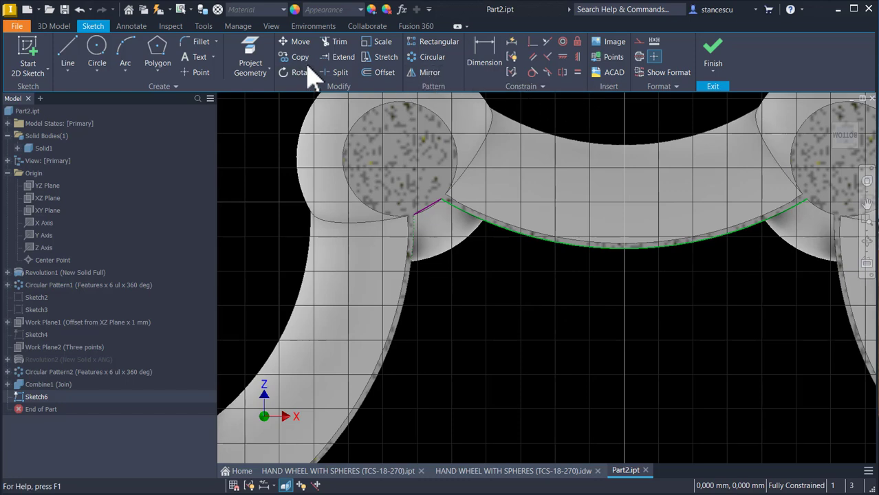
pyautogui.click(432, 57)
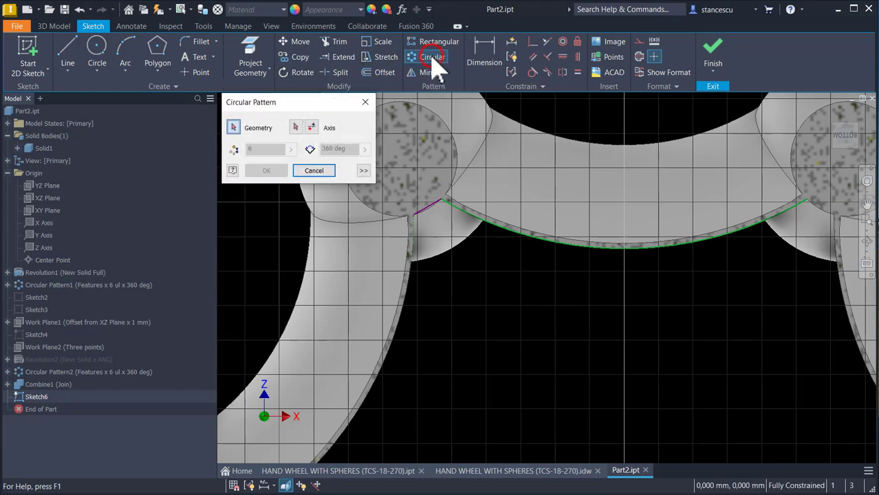
pyautogui.click(428, 206)
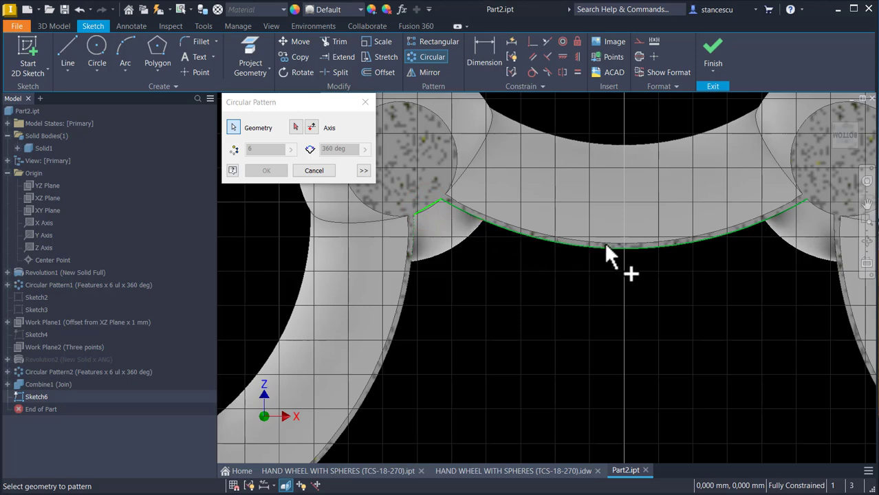
pyautogui.click(318, 172)
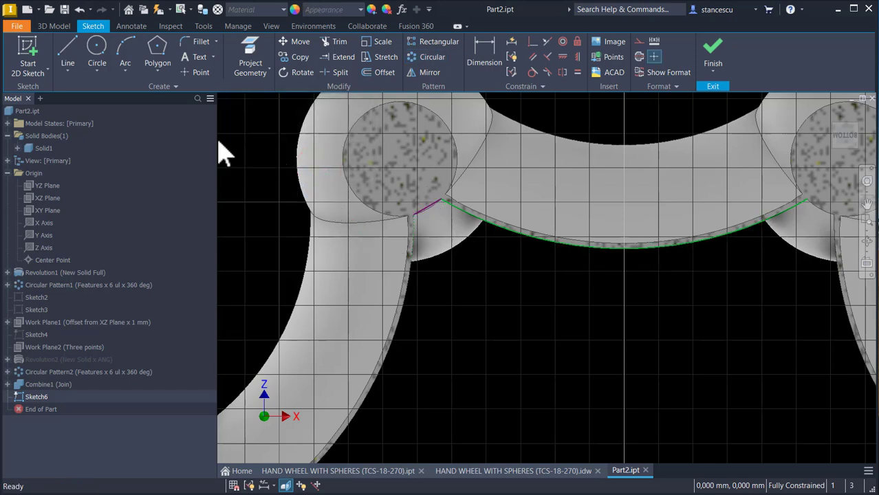
# Step: Draw a three-point arc of radius 21 mm over the projected inner edge of the +Z rim segment, between its two endpoints
pyautogui.click(120, 45)
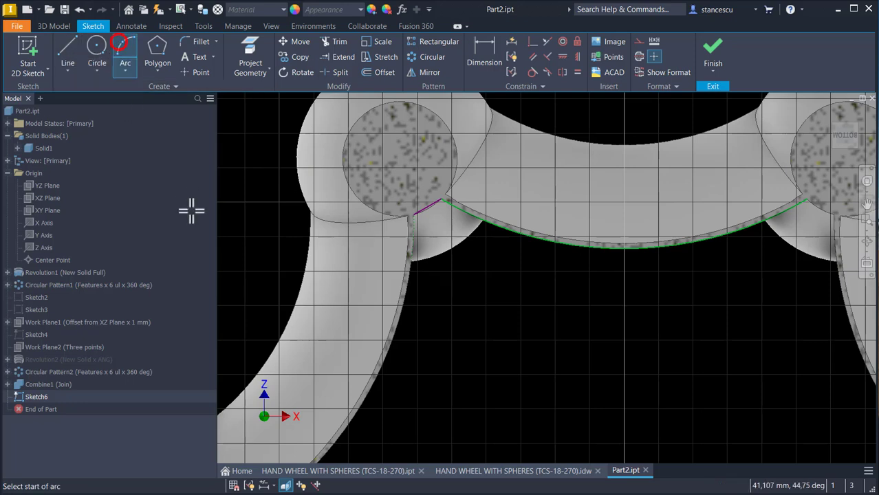
pyautogui.click(440, 198)
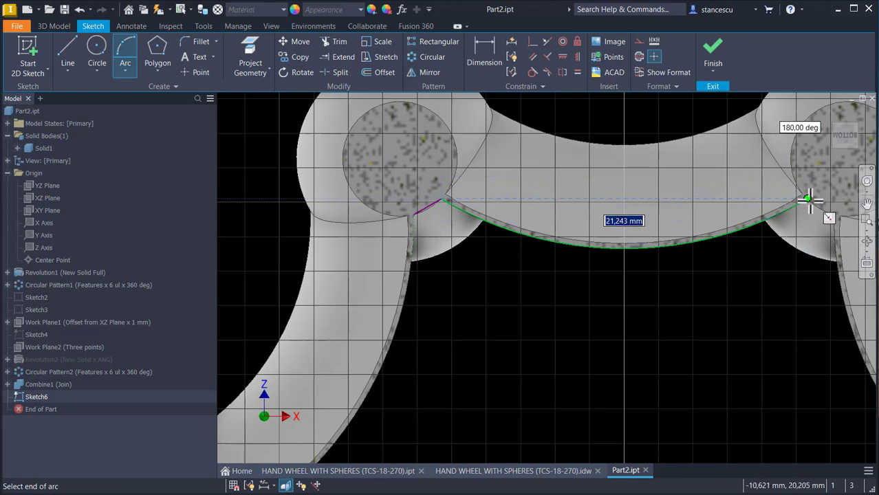
pyautogui.click(809, 201)
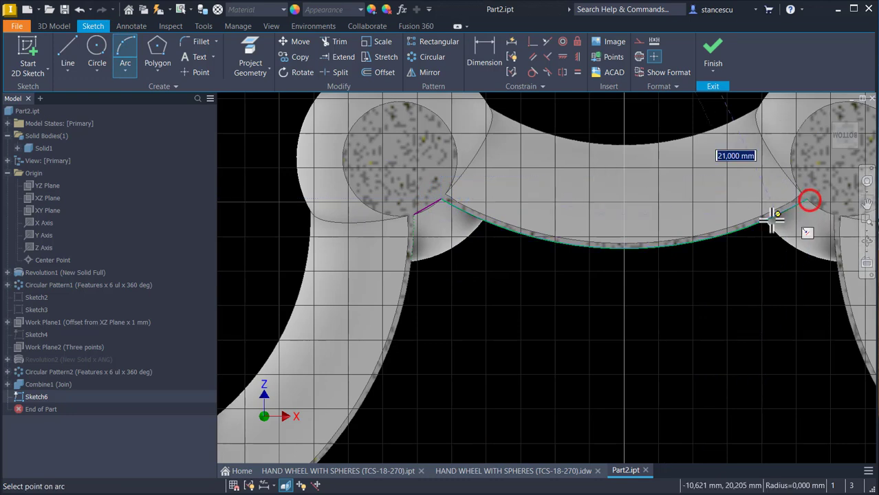
pyautogui.click(735, 232)
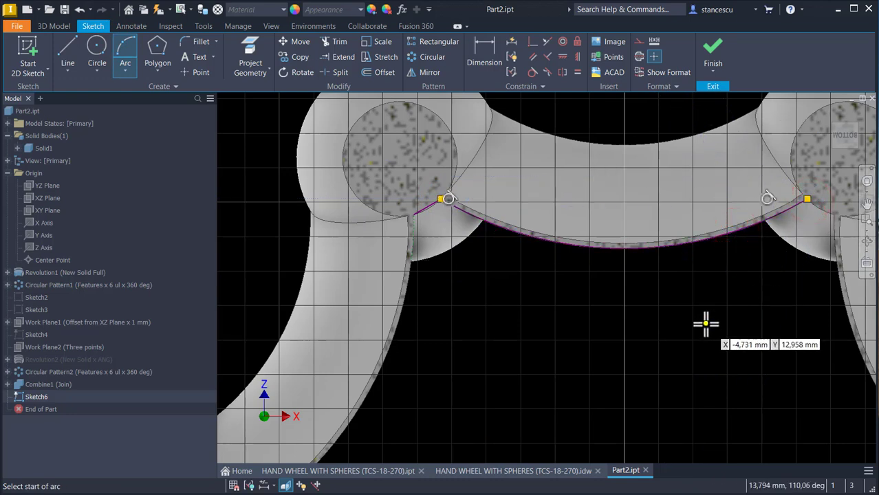
pyautogui.press('Escape')
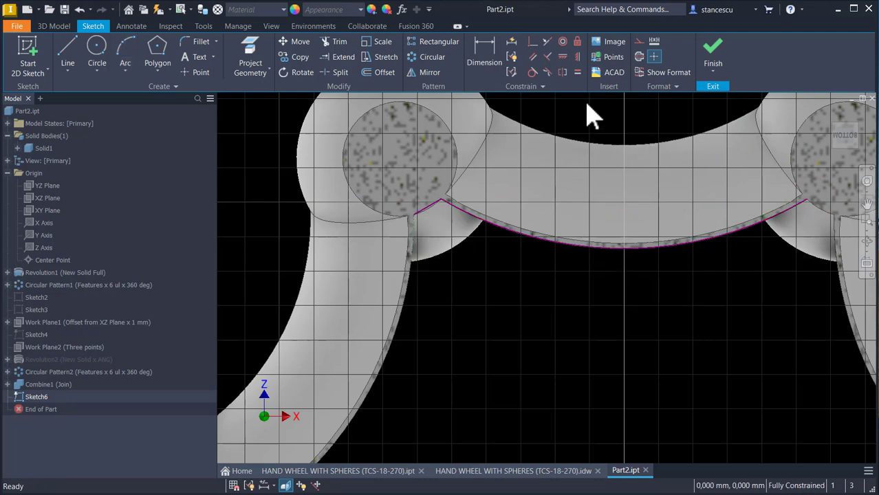
# Step: Circular-pattern the short line and the arc 6 times over 360 degrees about the origin point, and finish the sketch
pyautogui.click(433, 62)
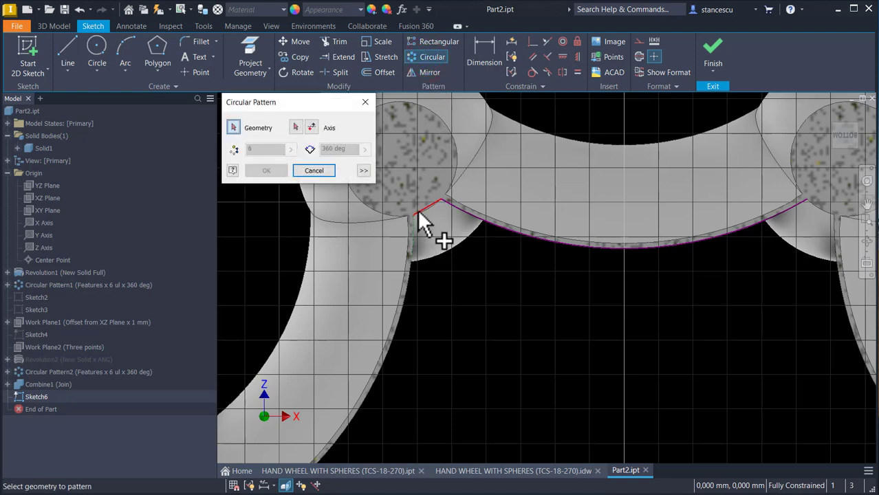
pyautogui.click(464, 212)
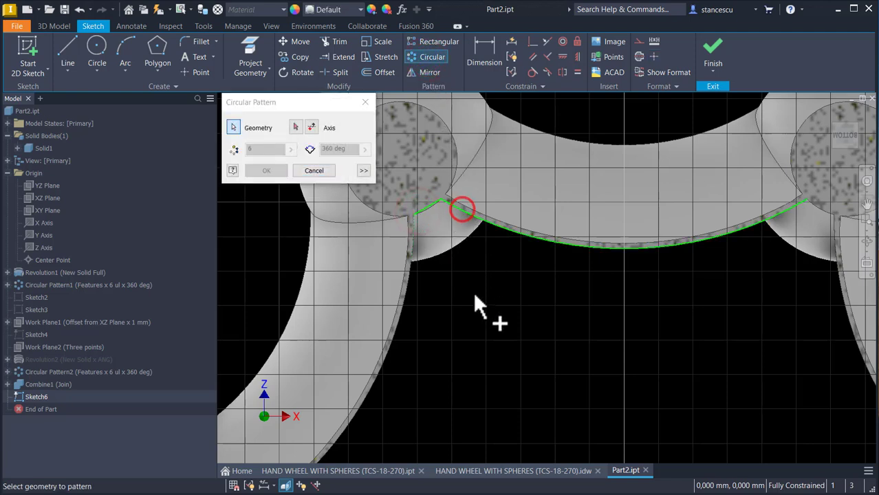
pyautogui.click(294, 127)
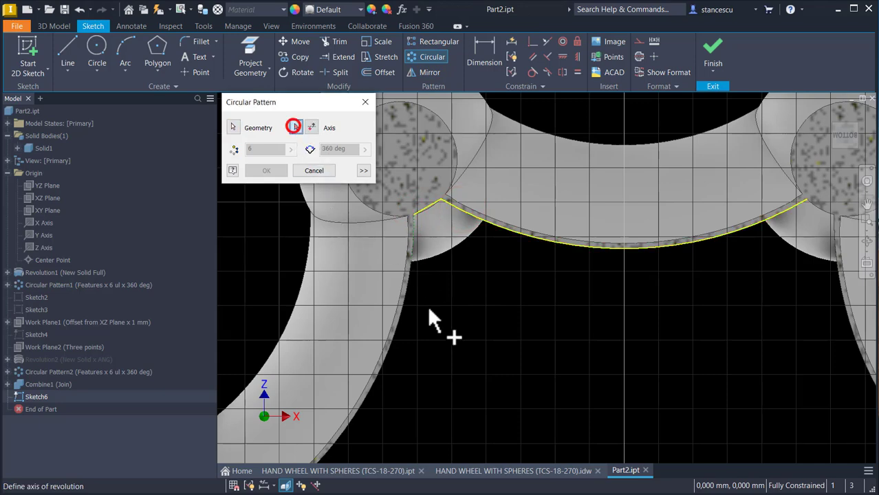
pyautogui.moveTo(481, 391); pyautogui.dragTo(462, 245, button='middle')
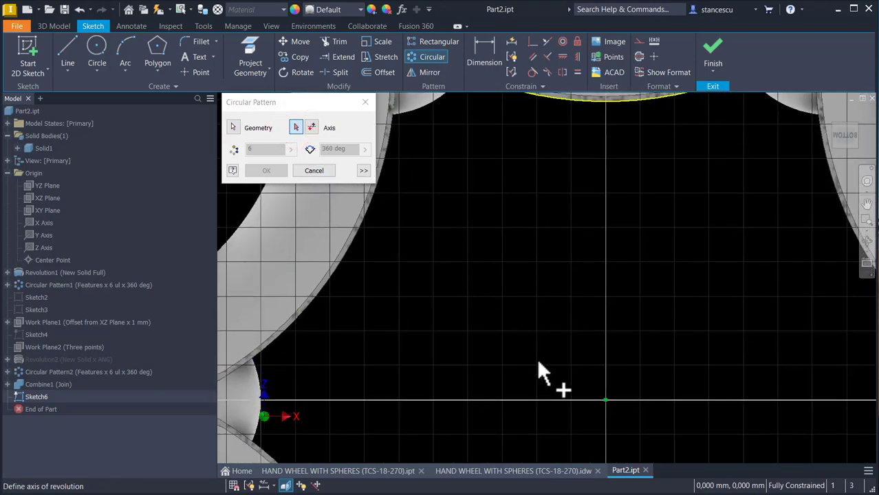
pyautogui.click(605, 402)
pyautogui.scroll(-2, 542, 330)
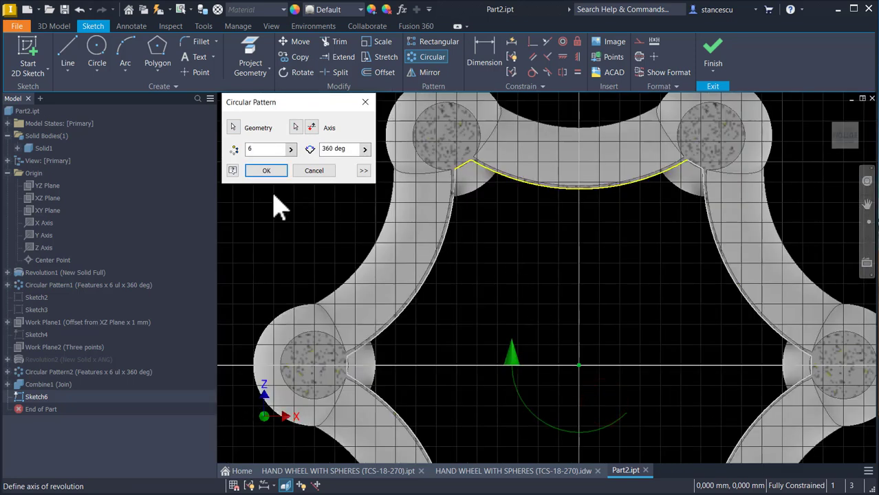
pyautogui.click(276, 176)
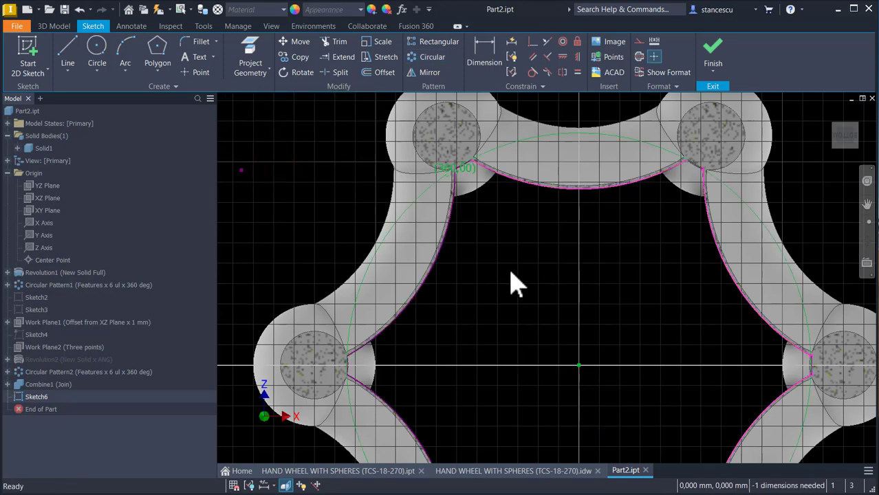
pyautogui.click(709, 61)
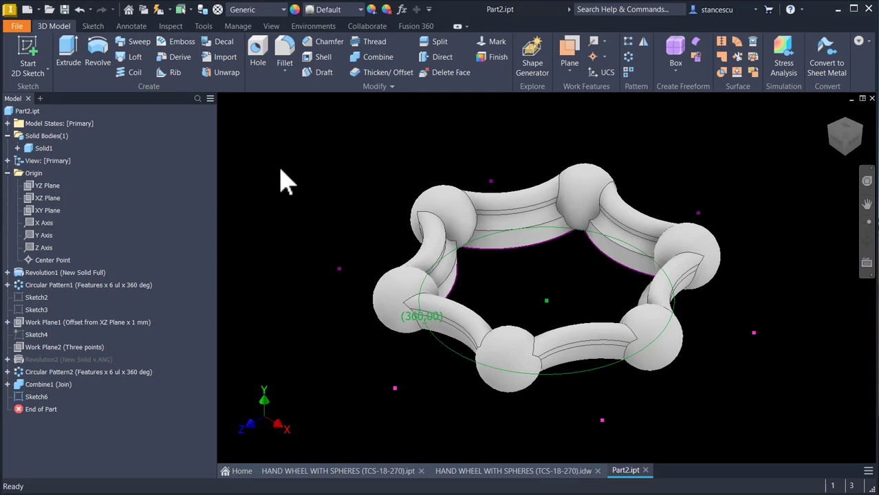
# Step: Extrude the web profile by 6-1-1 mm, joined to the rim, checking the thickness against section A-A of the drawing
pyautogui.click(69, 61)
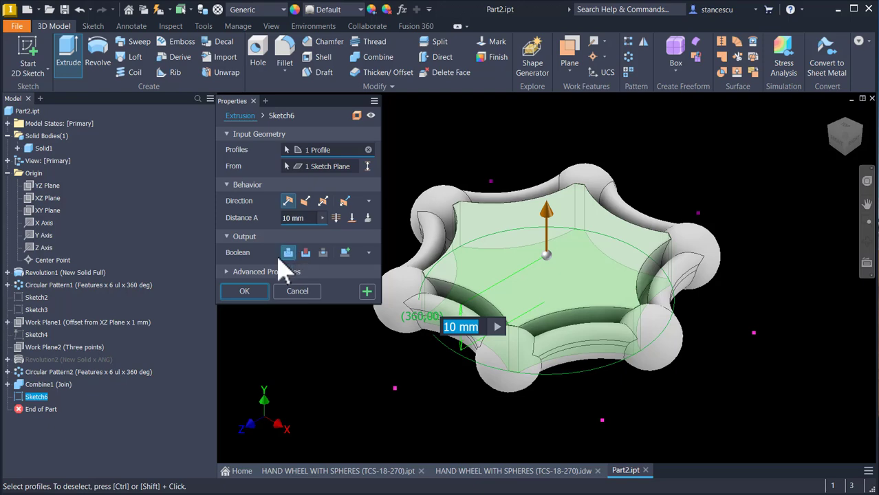
pyautogui.click(496, 472)
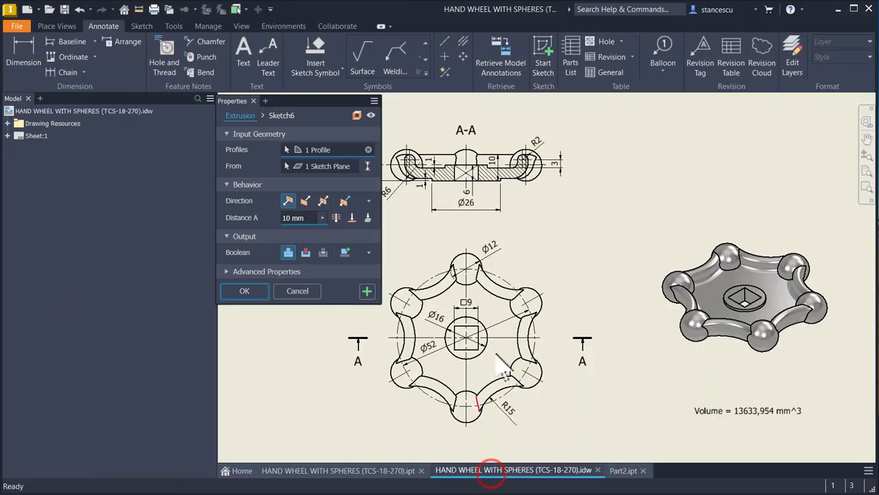
pyautogui.scroll(3, 482, 200)
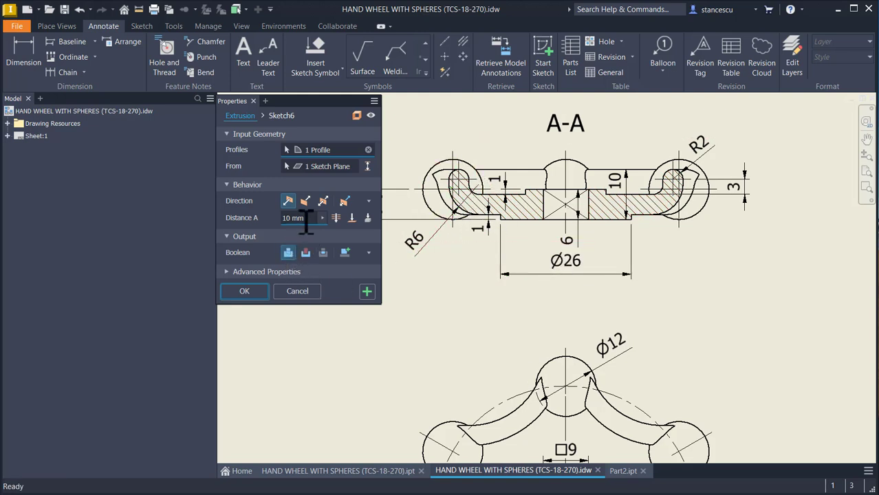
pyautogui.moveTo(305, 220); pyautogui.dragTo(286, 222)
pyautogui.click(617, 473)
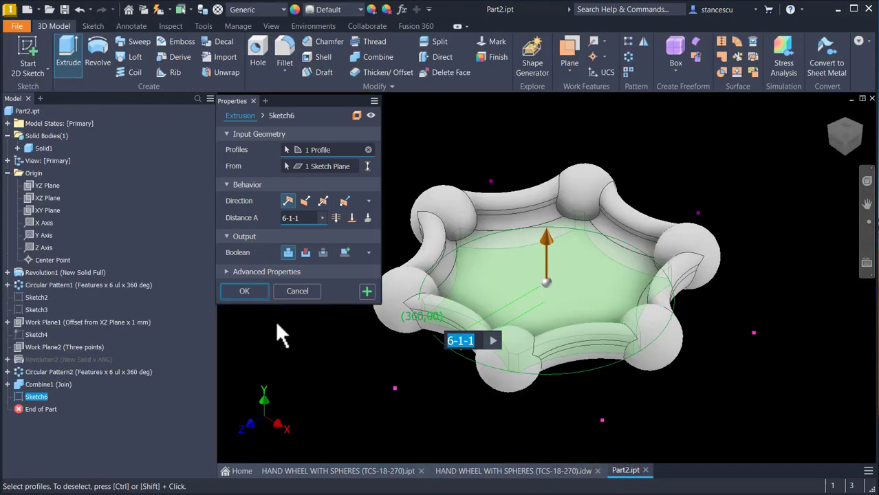
pyautogui.click(249, 292)
pyautogui.scroll(5, 525, 231)
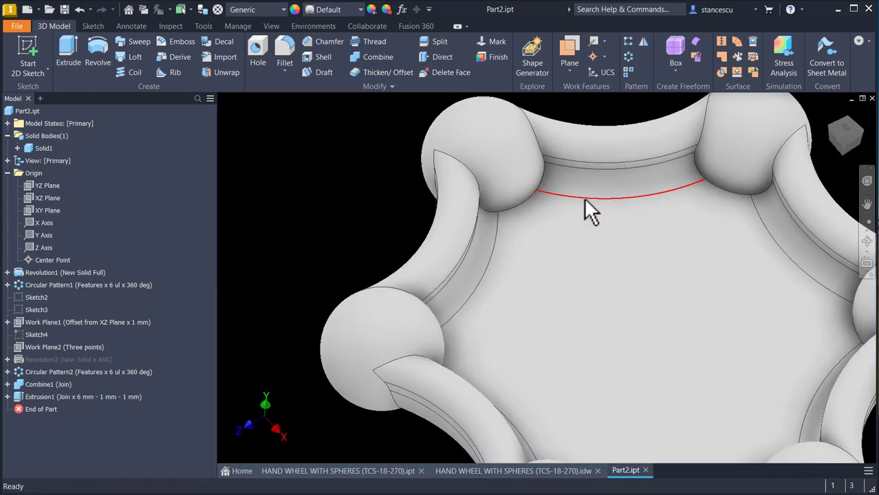
pyautogui.keyDown('shift'); pyautogui.moveTo(585, 199); pyautogui.dragTo(392, 163, button='middle'); pyautogui.keyUp('shift')
pyautogui.press('F6')
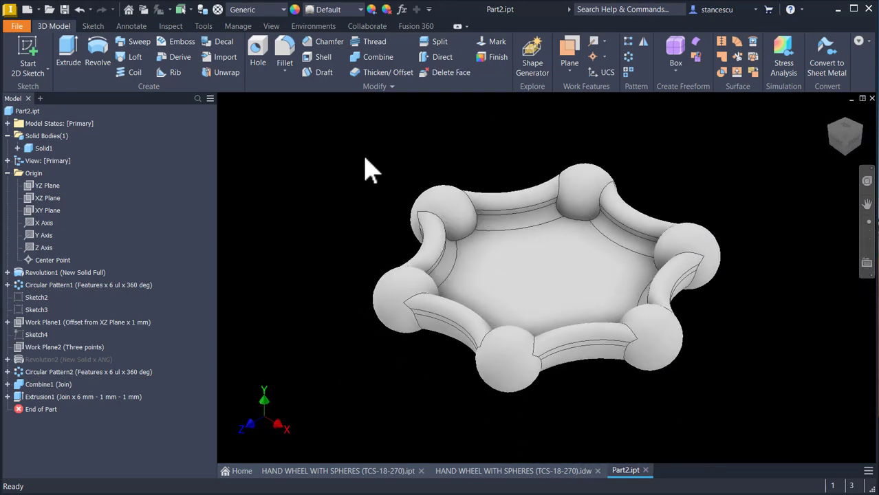
# Step: Switch the in-canvas color scheme to Presentation in the application options
pyautogui.click(360, 164)
pyautogui.press('alt')
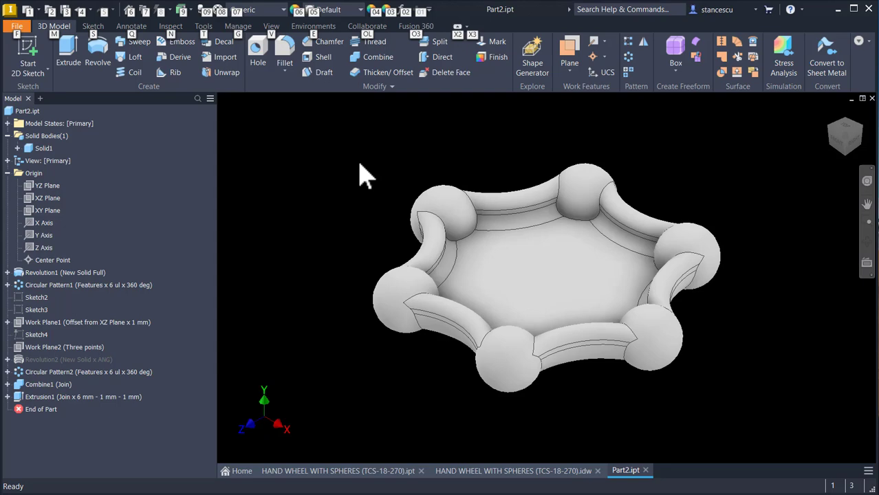
pyautogui.press('alt')
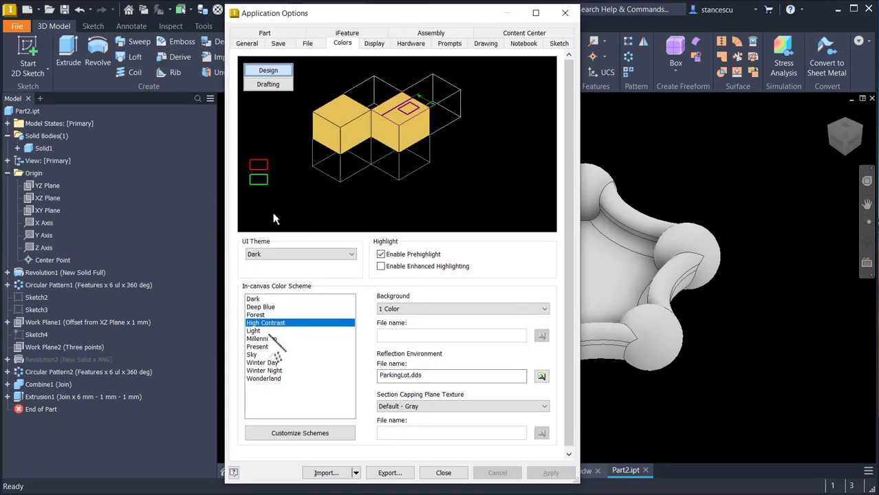
pyautogui.click(265, 347)
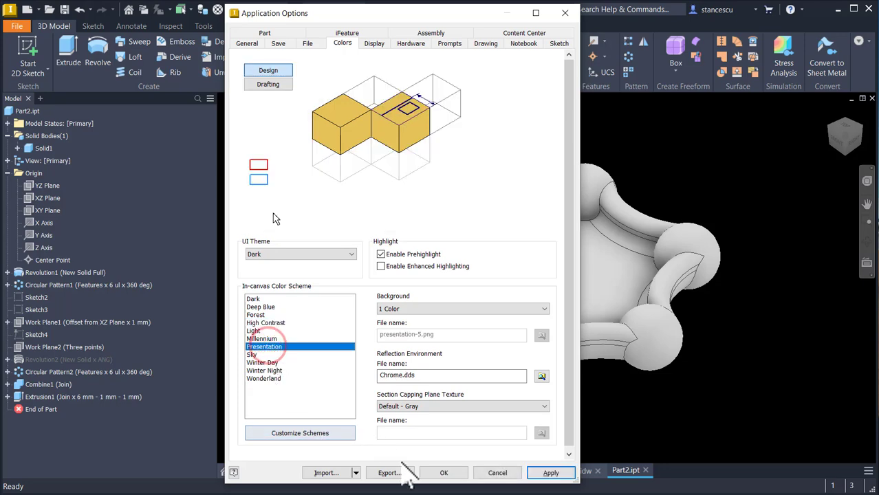
pyautogui.click(430, 473)
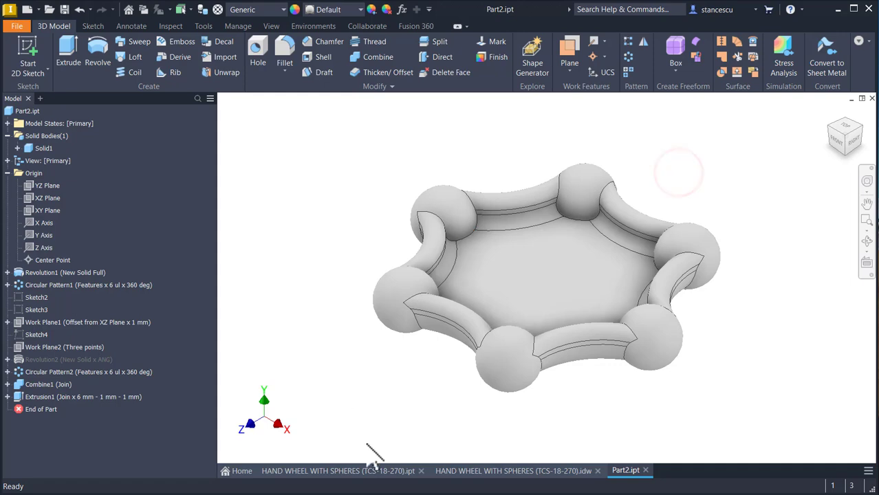
# Step: Examine the central hub in the drawing and the finished hand wheel model, focusing on its shape and the section A-A dimensions
pyautogui.click(487, 473)
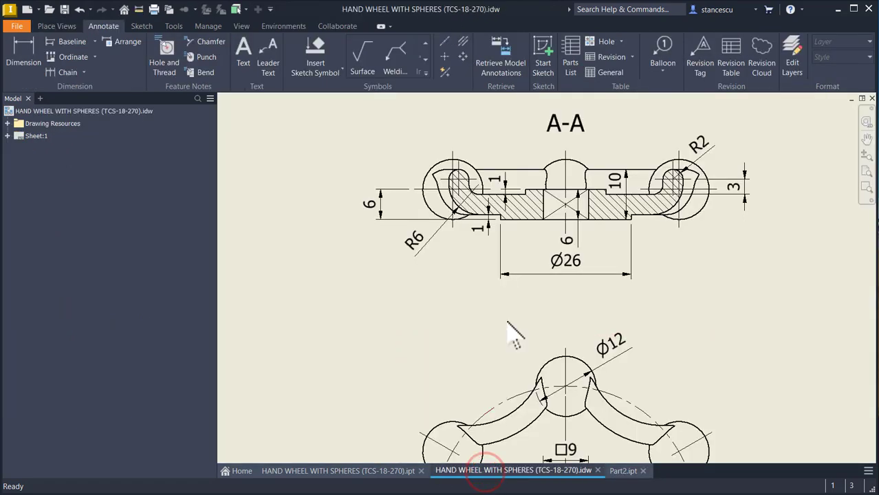
pyautogui.press('Home')
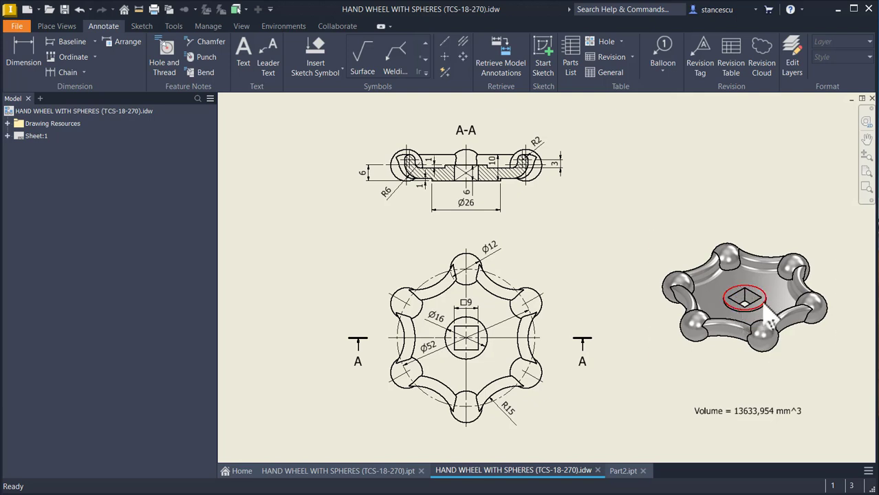
pyautogui.click(335, 465)
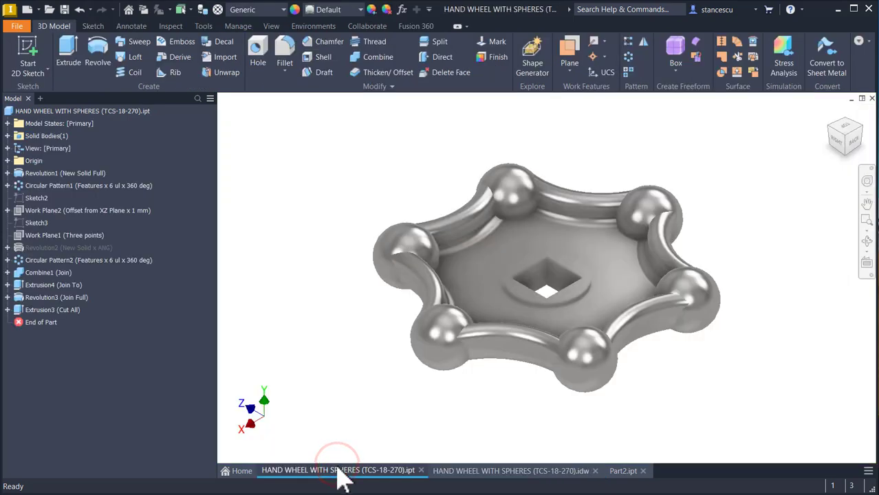
pyautogui.click(338, 465)
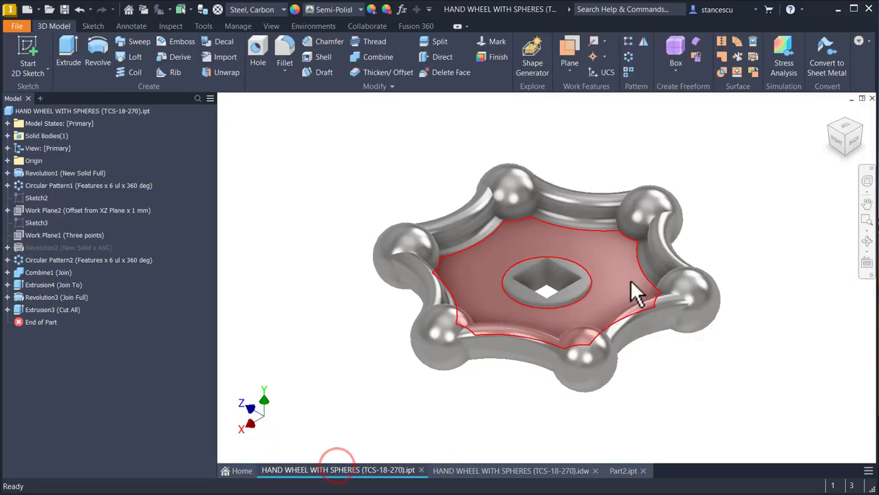
pyautogui.keyDown('shift'); pyautogui.moveTo(540, 272); pyautogui.dragTo(574, 296, button='middle'); pyautogui.keyUp('shift')
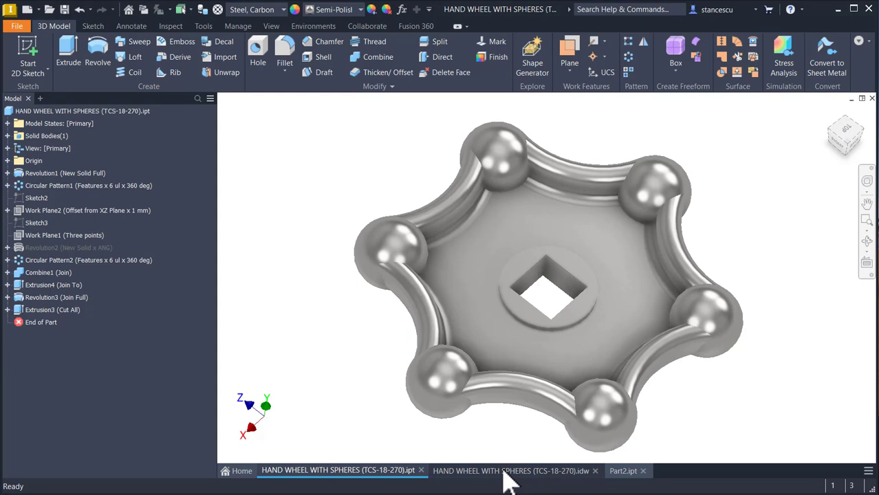
pyautogui.click(503, 473)
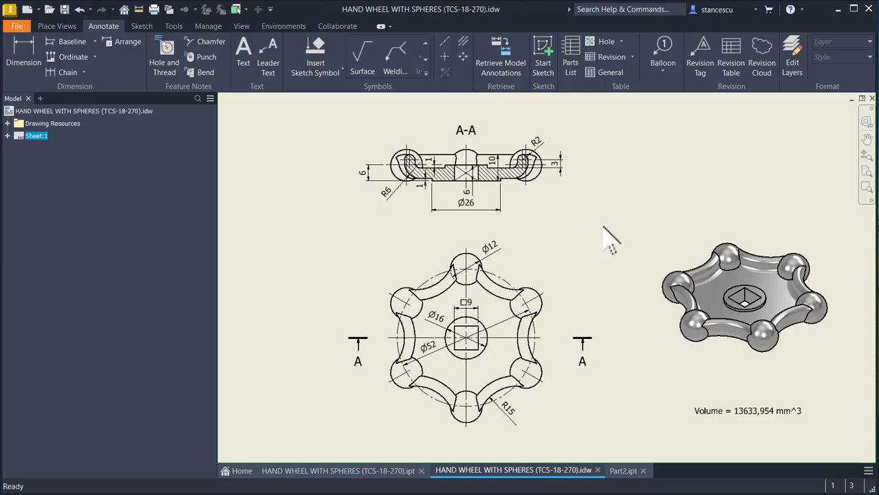
pyautogui.scroll(3, 419, 179)
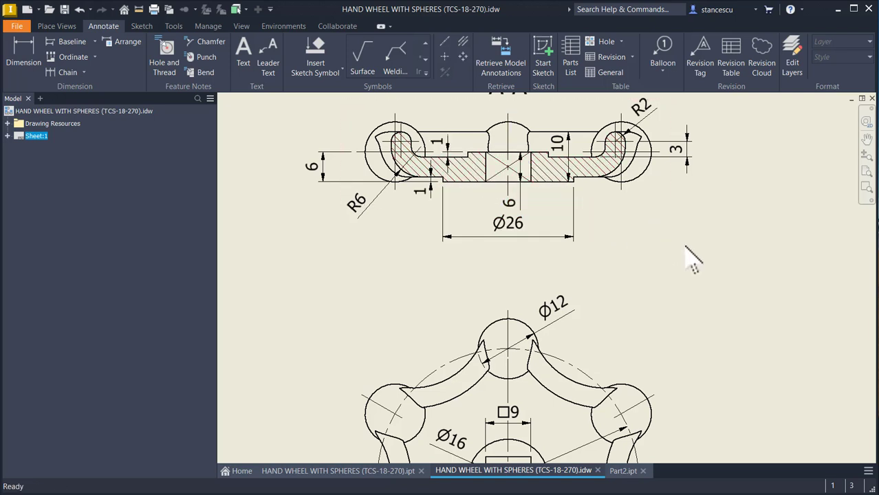
# Step: In Part2.ipt, start a sketch on the XY plane and slice the graphics at the sketch plane
pyautogui.click(624, 471)
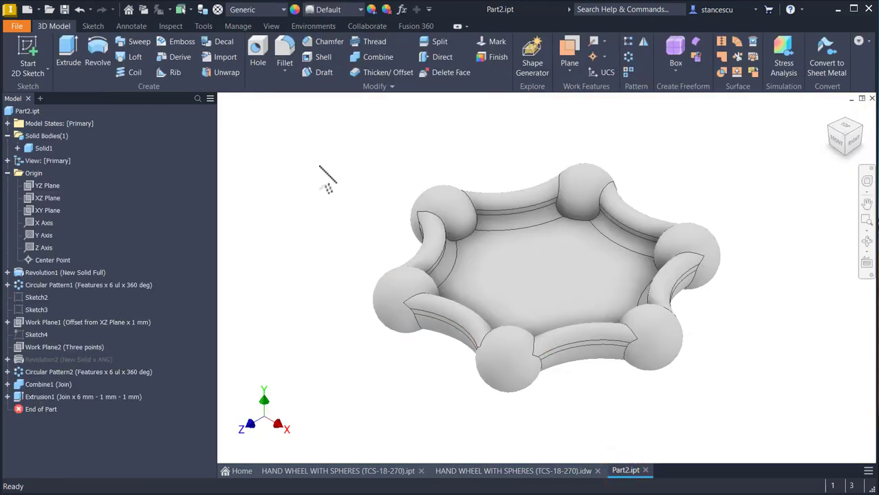
pyautogui.click(42, 210)
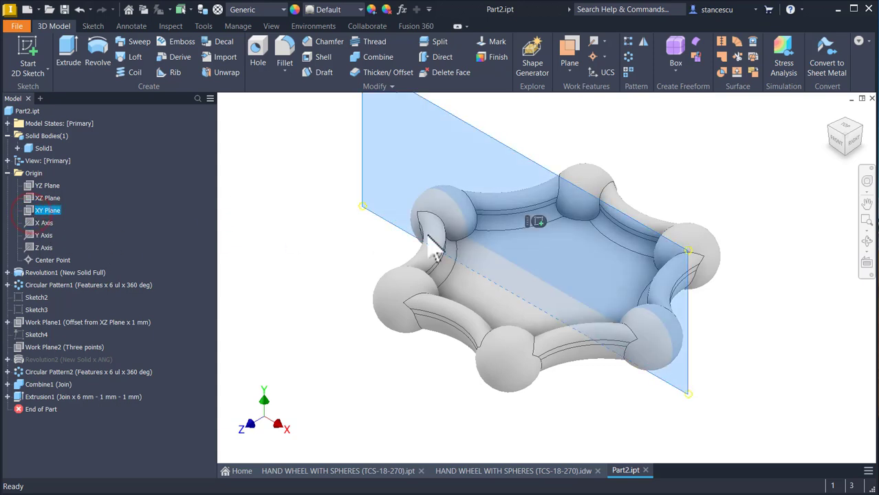
pyautogui.click(537, 221)
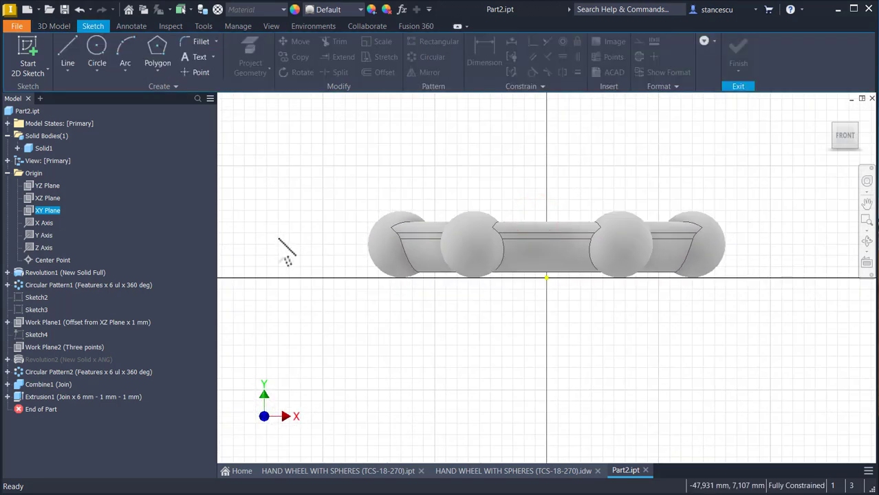
pyautogui.press('F7')
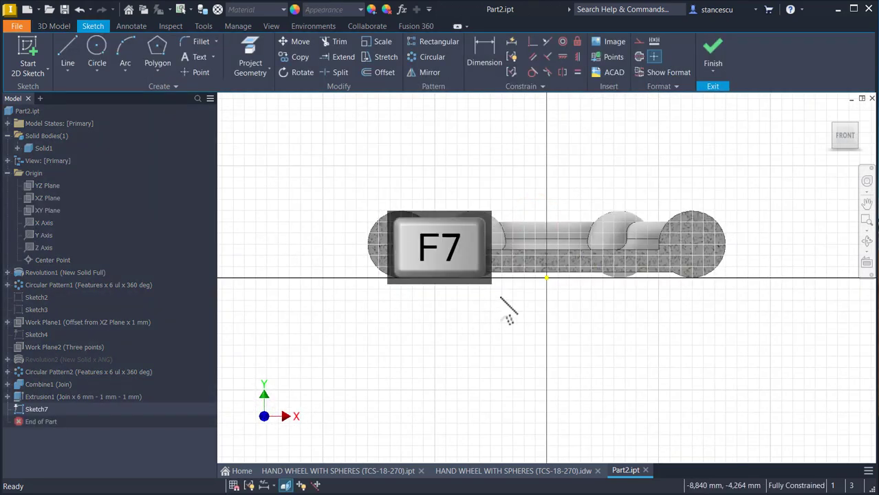
pyautogui.scroll(-5, 524, 281)
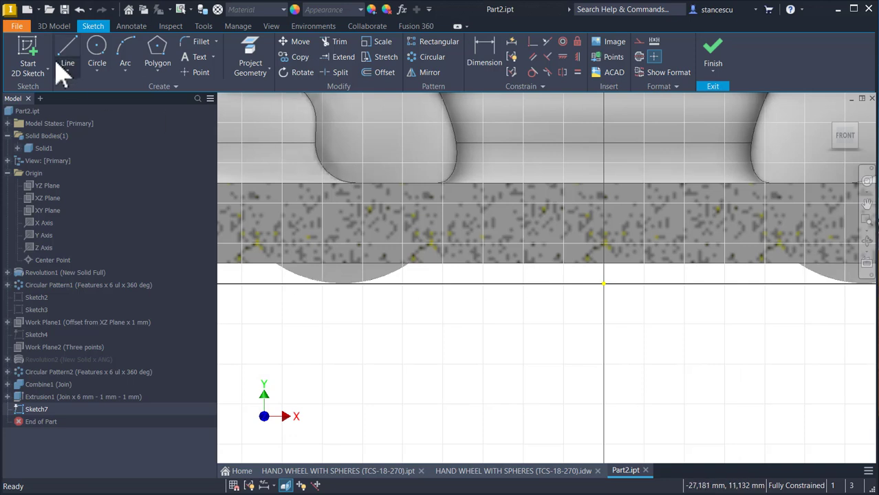
# Step: Draw a 6 mm vertical centerline upward from the sketch origin
pyautogui.click(639, 56)
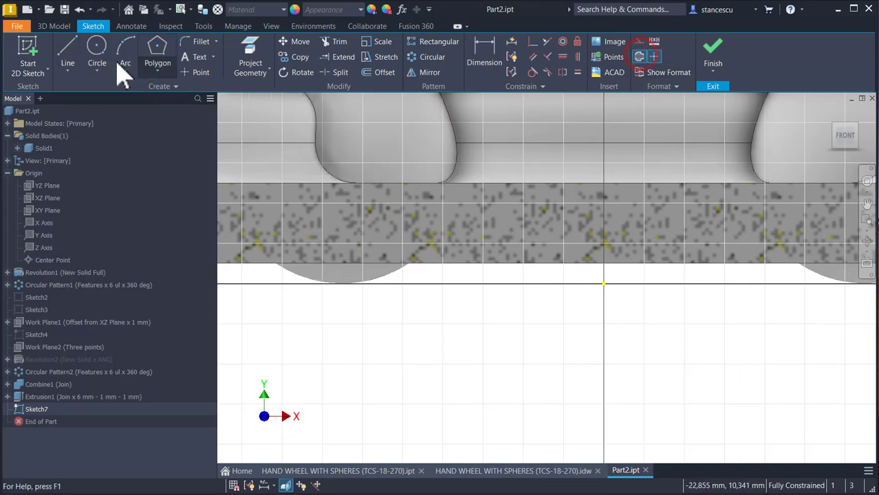
pyautogui.click(72, 55)
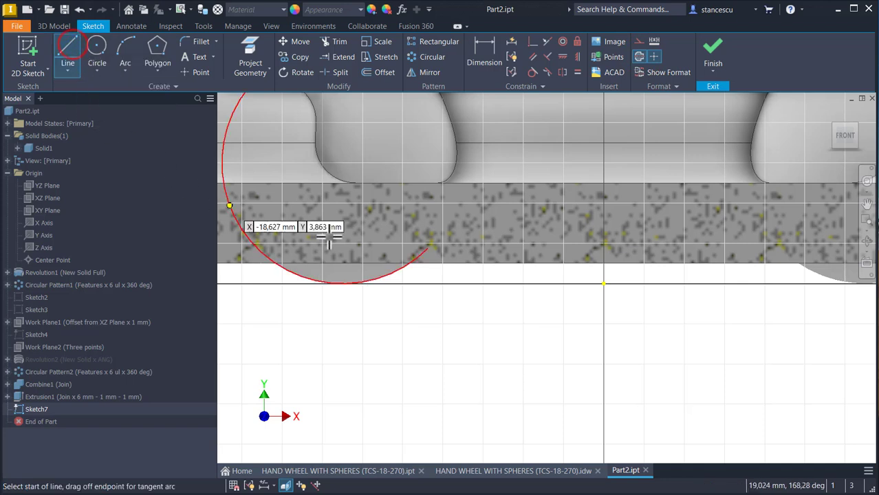
pyautogui.click(604, 283)
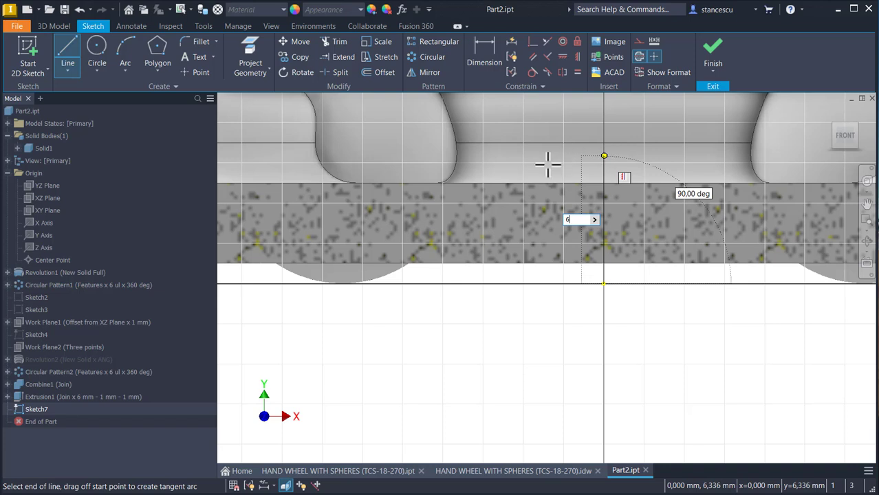
pyautogui.press('Return')
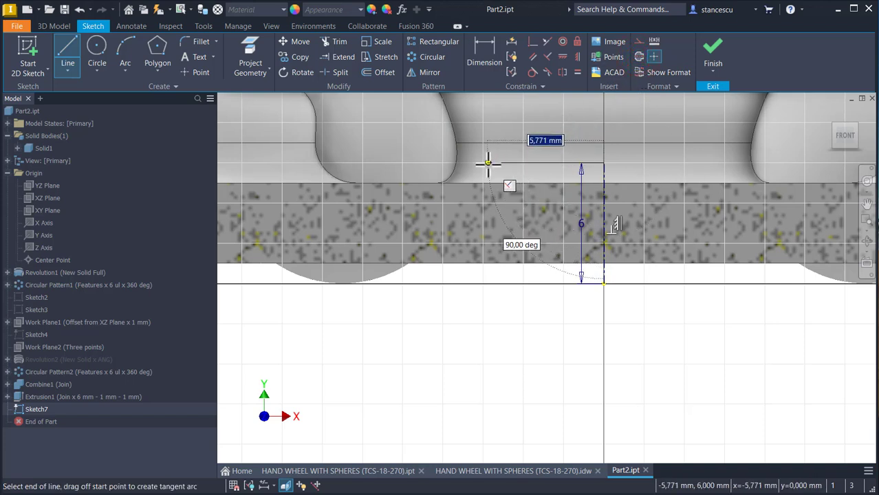
# Step: Complete a closed stepped profile beside the centerline, about 8.2 mm wide at its upper edge and about 16 mm wide at its base
pyautogui.click(438, 163)
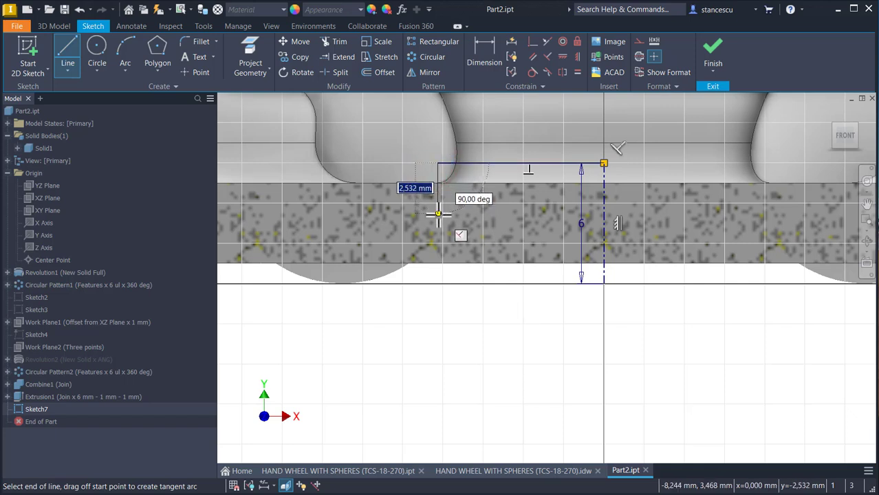
pyautogui.click(438, 213)
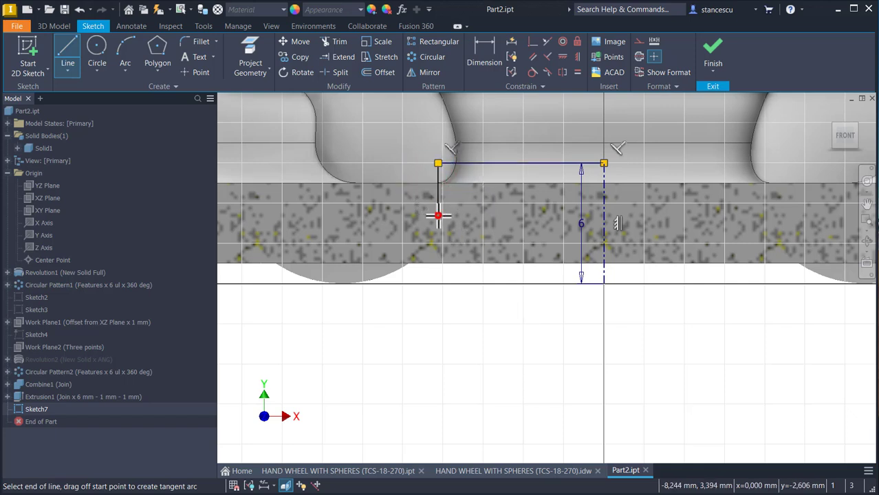
pyautogui.click(281, 215)
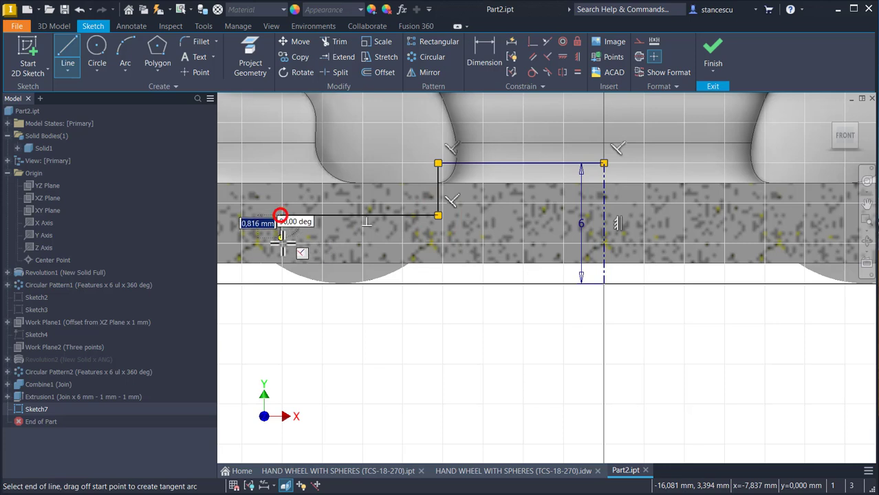
pyautogui.click(281, 282)
pyautogui.rightClick(347, 320)
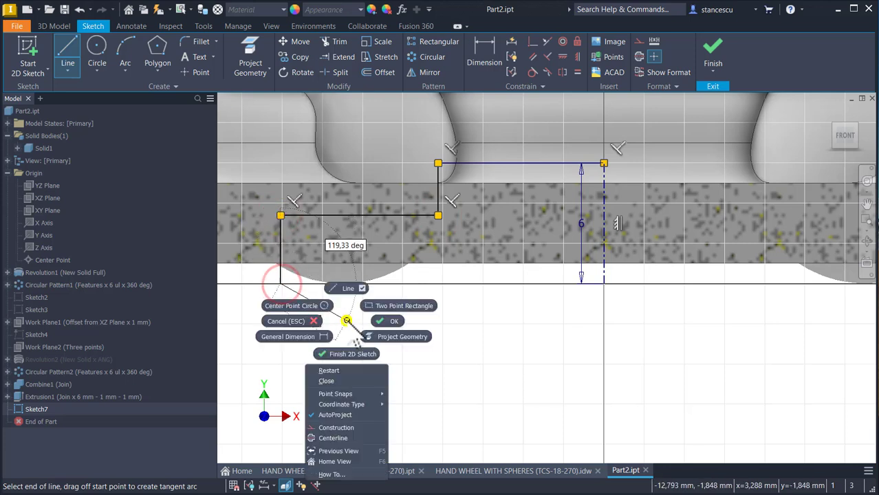
pyautogui.click(329, 382)
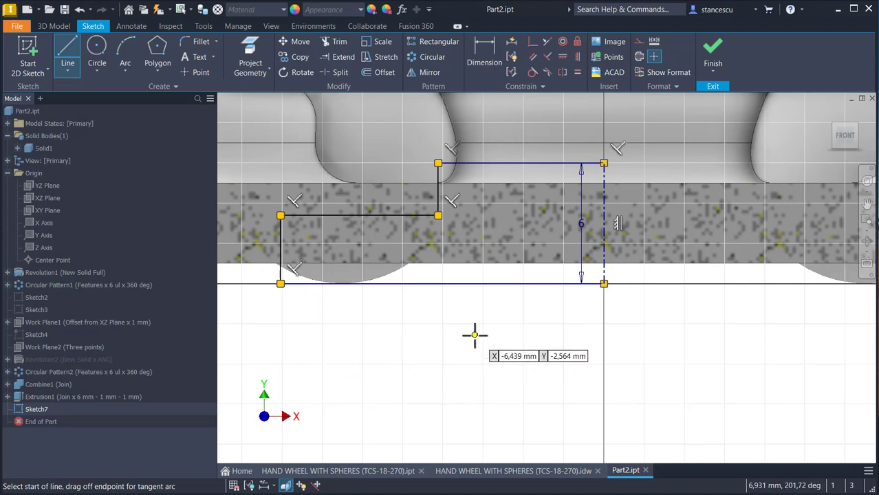
# Step: Make the profile's step line coincident with the midpoint of the centerline
pyautogui.click(530, 43)
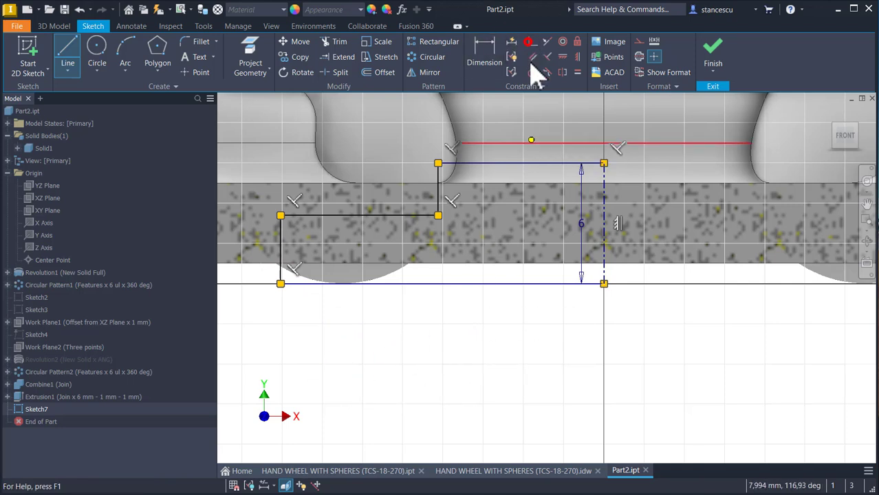
pyautogui.click(413, 215)
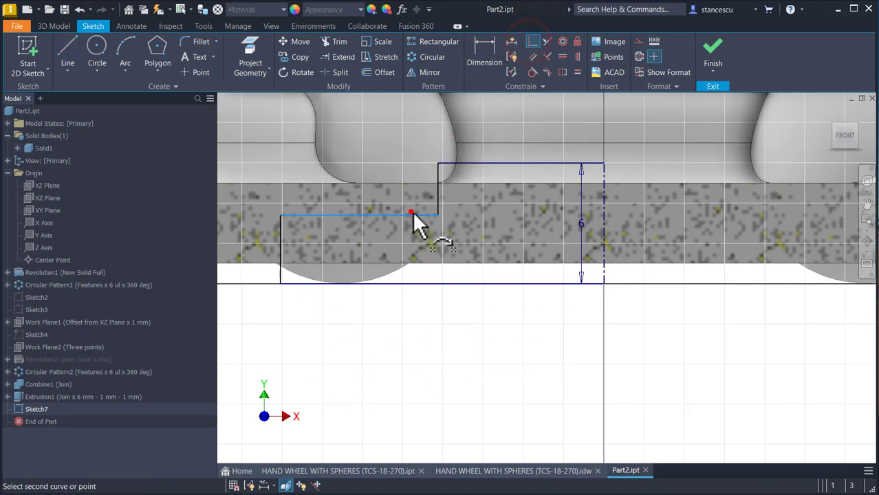
pyautogui.click(604, 225)
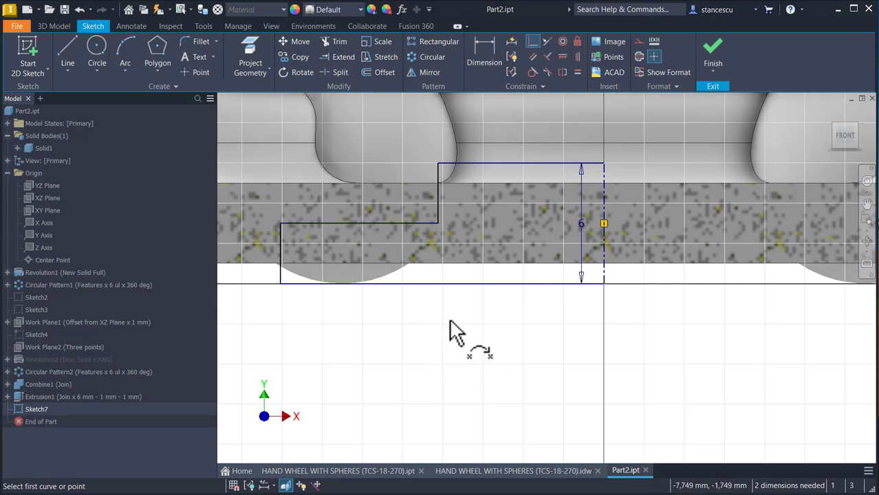
# Step: Dimension the upper step of the hub profile about the centerline as a 16 mm diameter
pyautogui.click(486, 55)
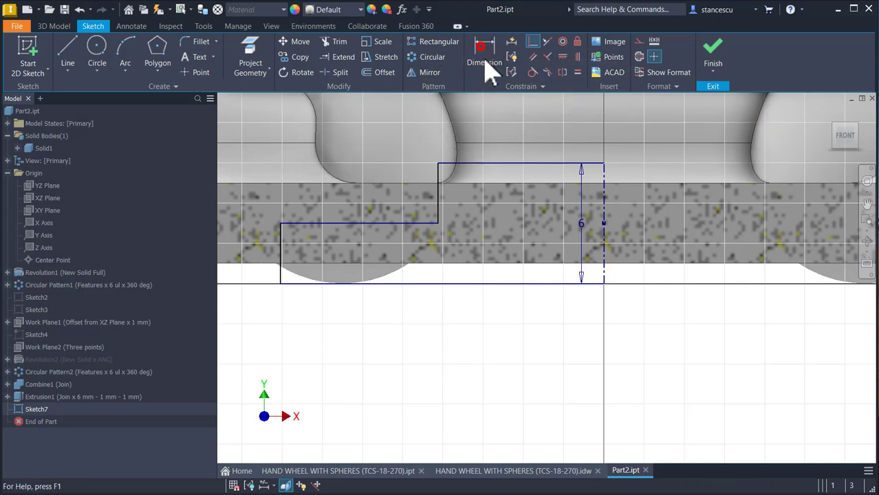
pyautogui.click(604, 172)
pyautogui.click(437, 172)
pyautogui.click(556, 115)
pyautogui.write('1')
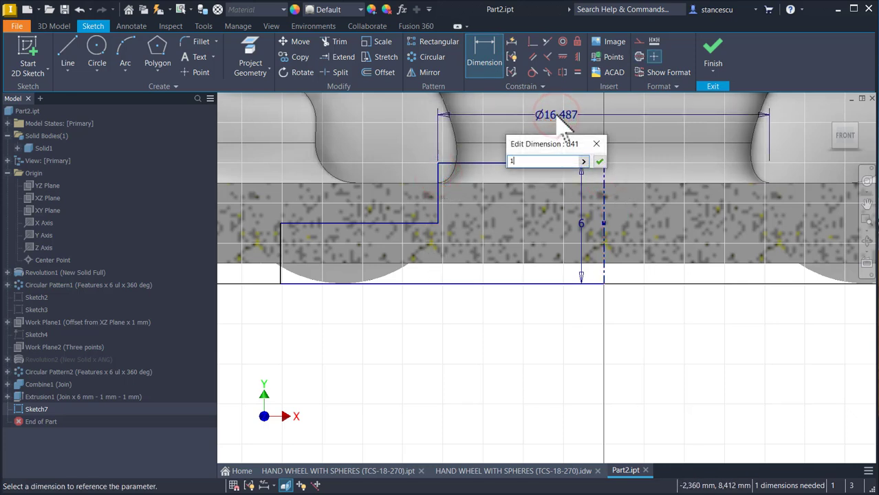
pyautogui.write('6')
pyautogui.press('Return')
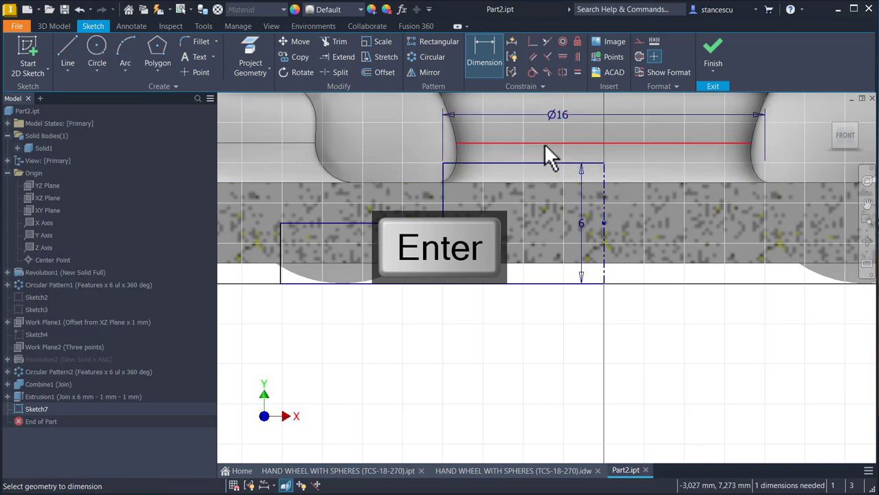
# Step: Dimension the lower step of the hub profile about the centerline as a 26 mm diameter and finish the sketch
pyautogui.click(282, 278)
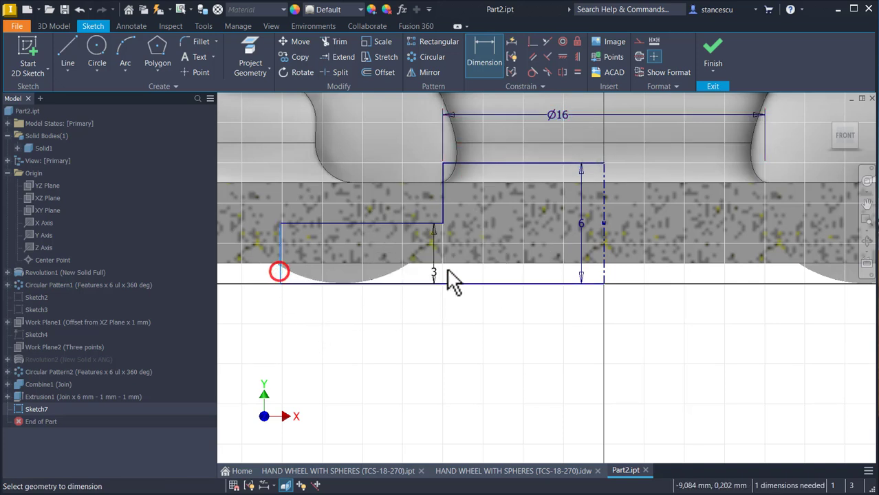
pyautogui.click(603, 277)
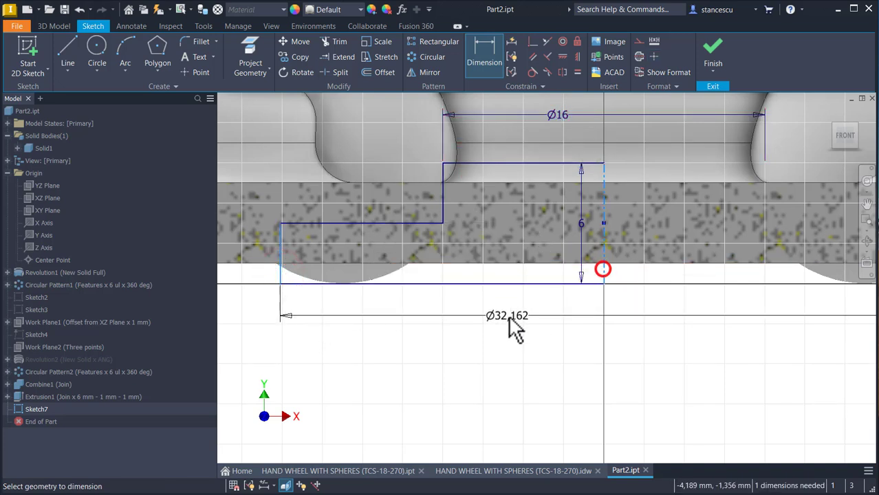
pyautogui.click(509, 321)
pyautogui.write('26')
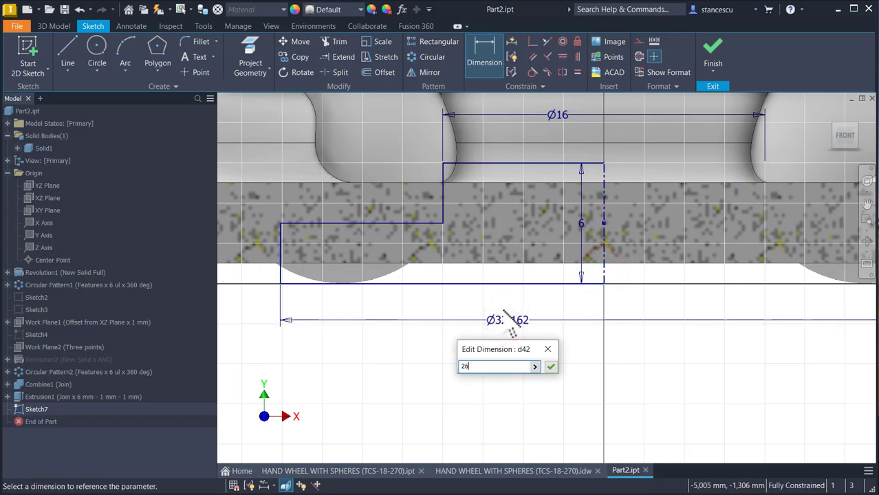
pyautogui.press('Return')
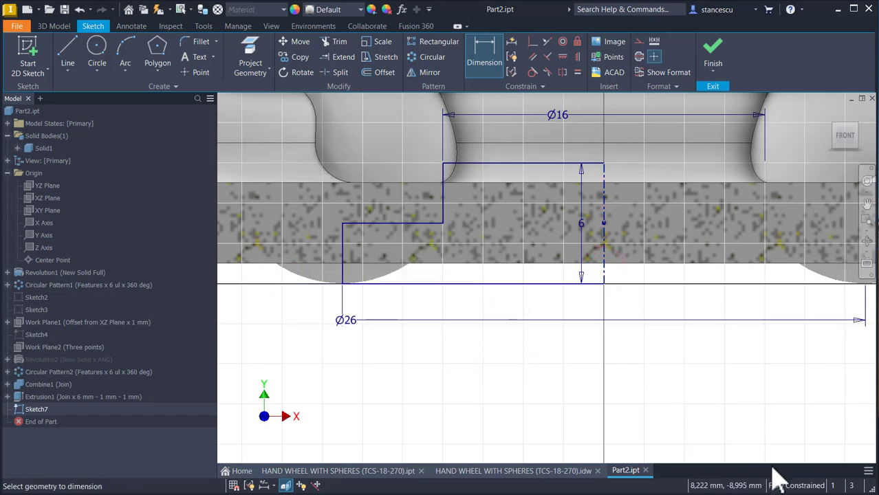
pyautogui.click(715, 49)
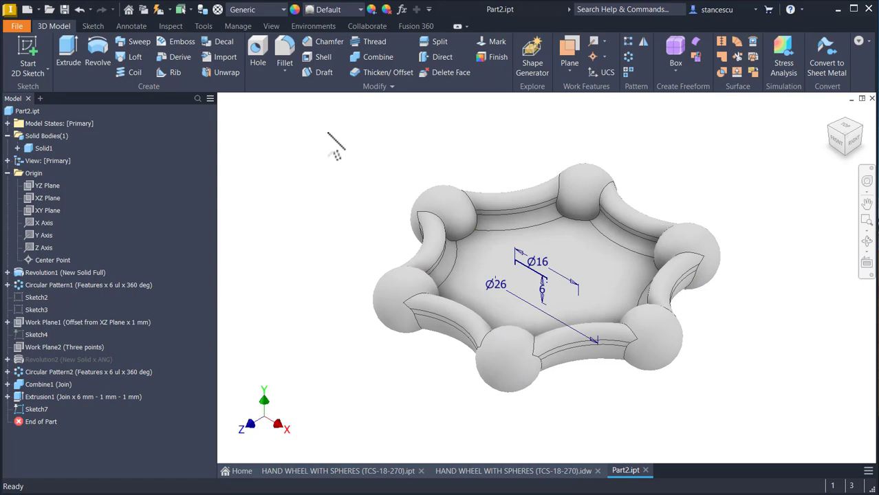
# Step: Revolve the hub profile a full 360 degrees around its centerline and join it to the wheel
pyautogui.click(97, 52)
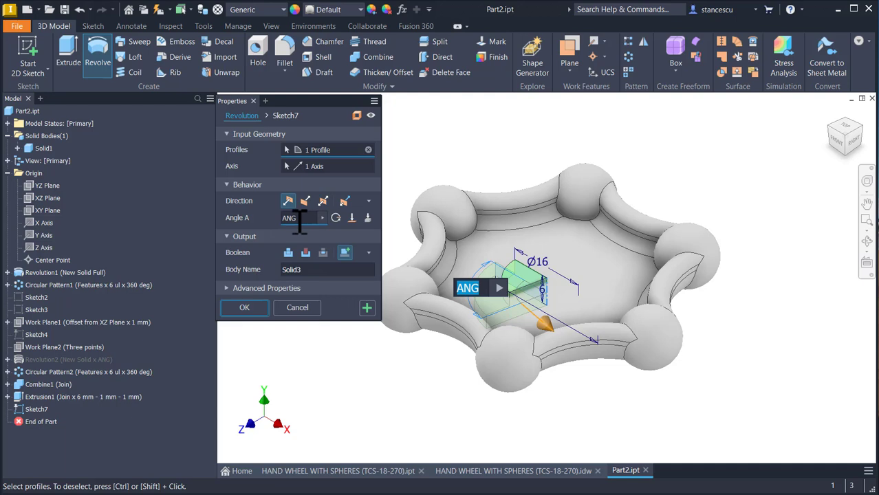
pyautogui.click(337, 218)
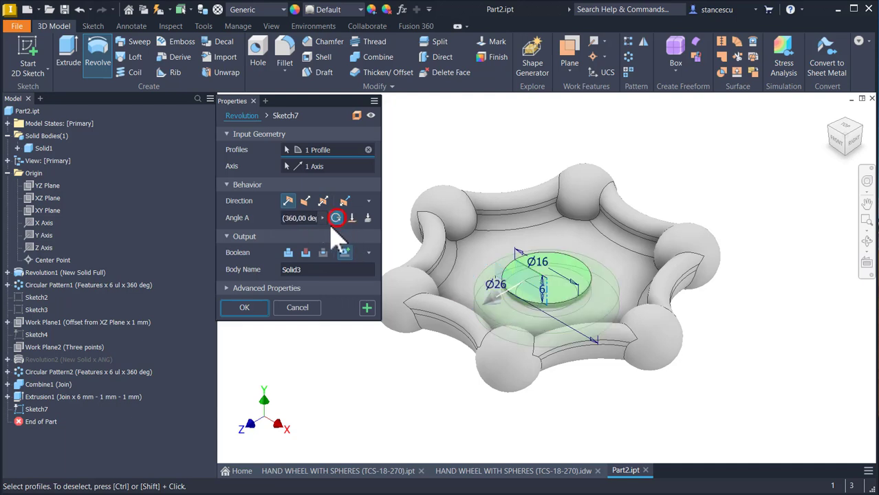
pyautogui.click(245, 308)
pyautogui.click(287, 254)
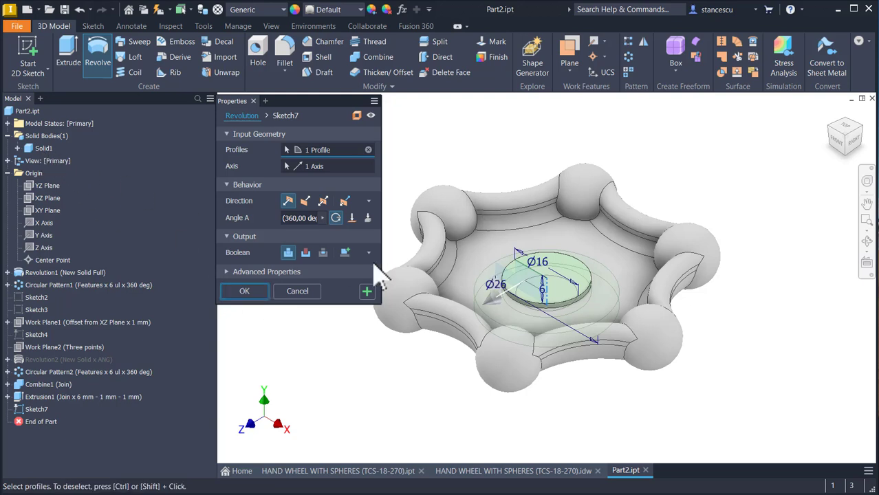
pyautogui.click(250, 290)
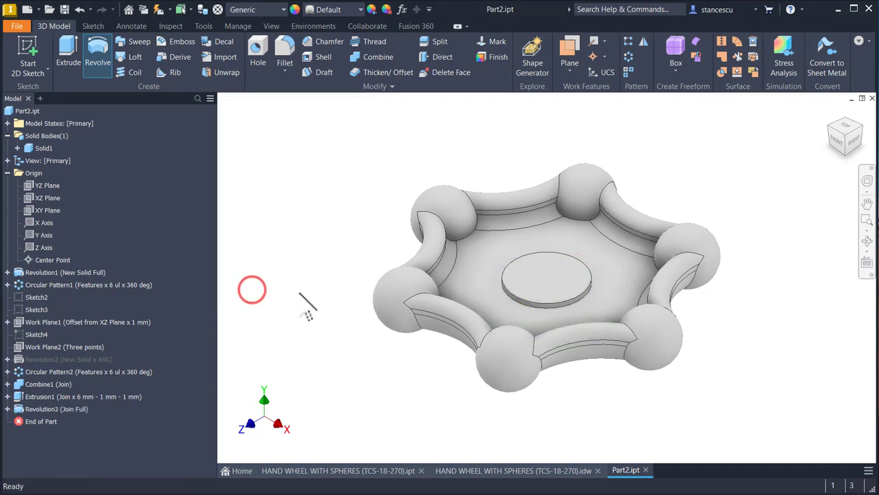
# Step: Start a sketch on the hub's top face and draw a tilted four-sided inscribed polygon centered on the origin
pyautogui.click(556, 287)
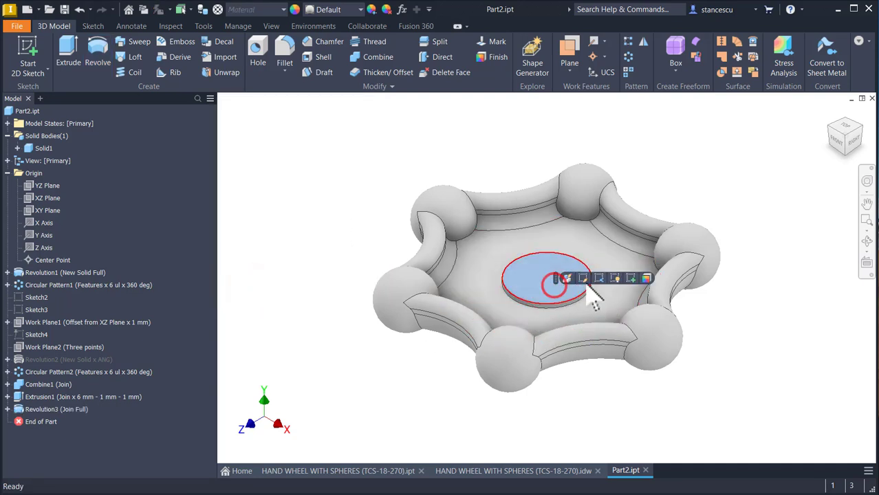
pyautogui.click(631, 278)
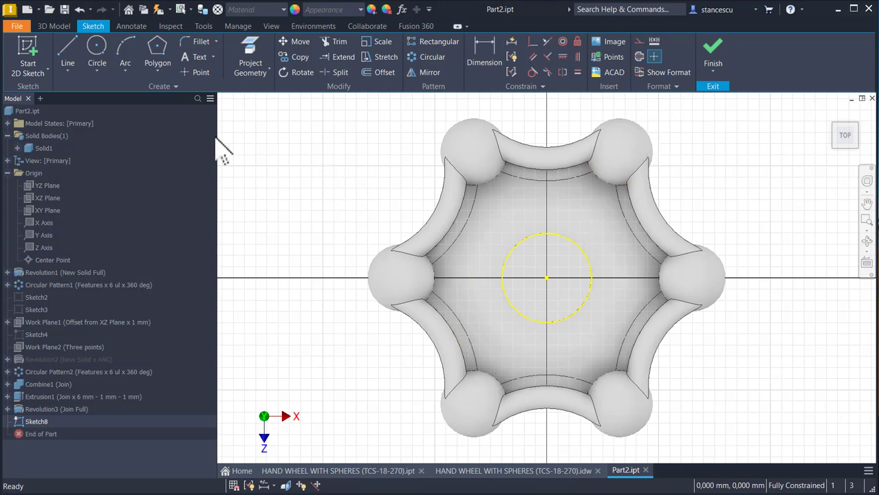
pyautogui.click(163, 58)
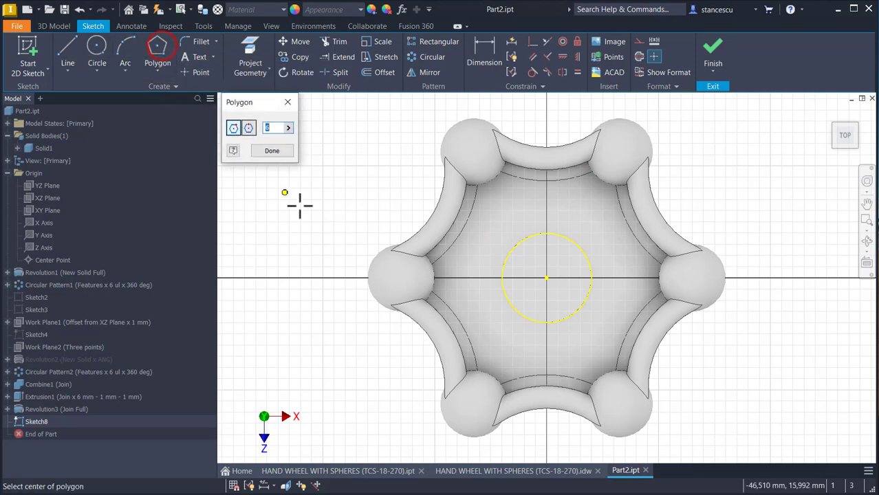
pyautogui.click(547, 277)
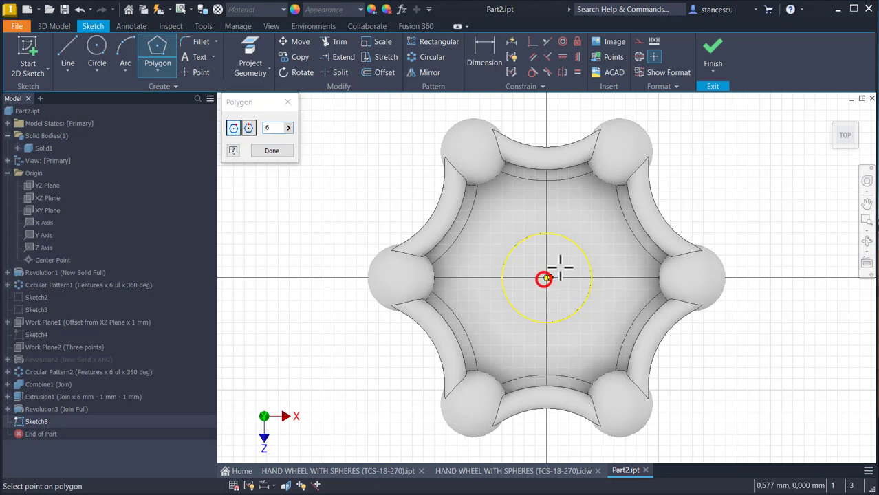
pyautogui.doubleClick(273, 128)
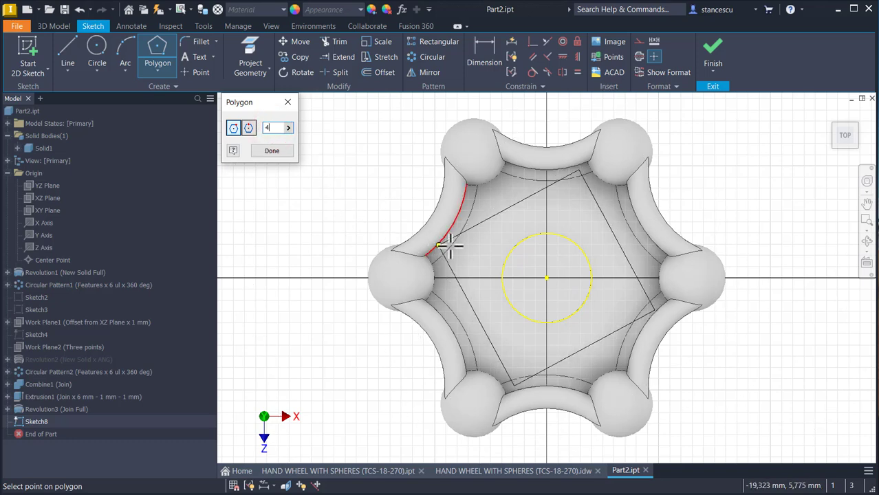
pyautogui.click(533, 252)
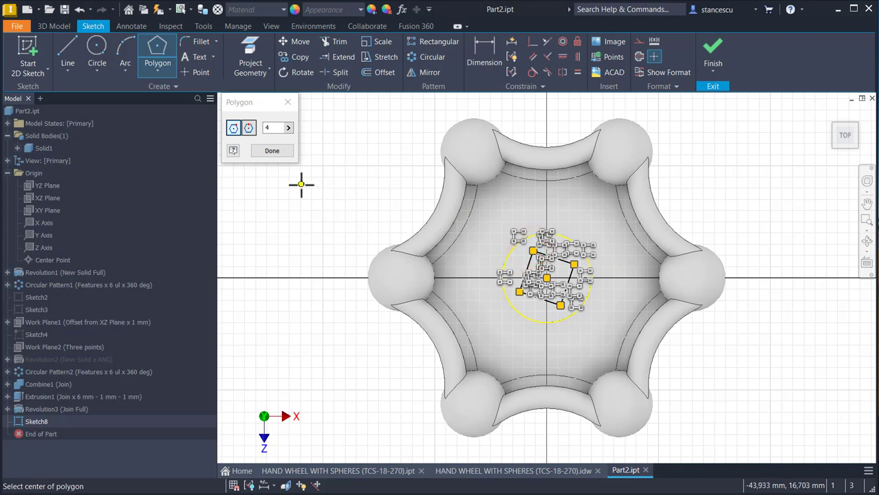
pyautogui.click(278, 152)
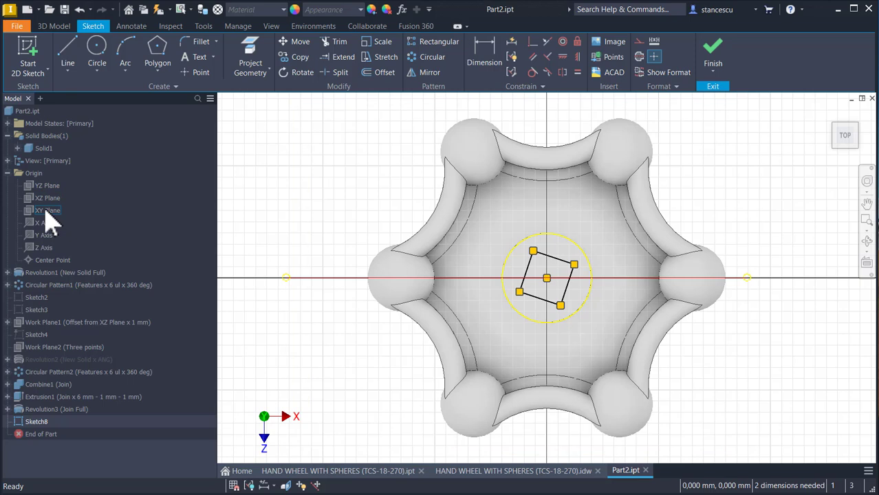
pyautogui.click(46, 211)
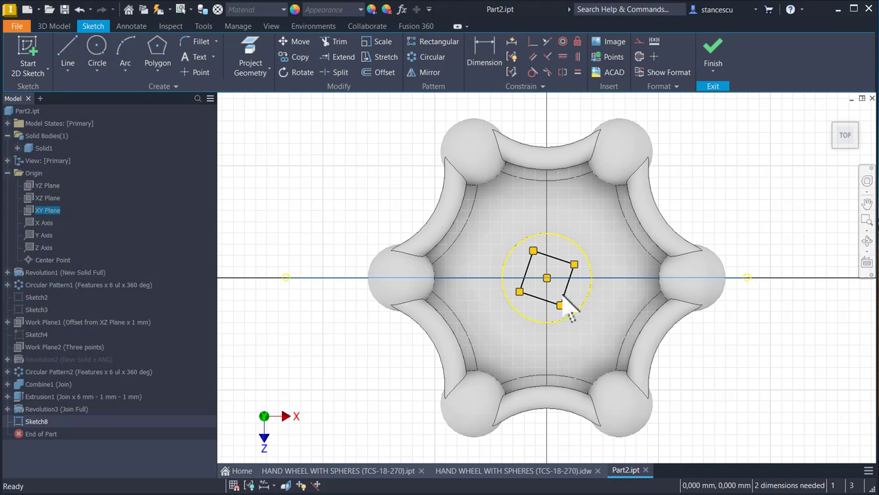
pyautogui.click(286, 186)
pyautogui.click(294, 189)
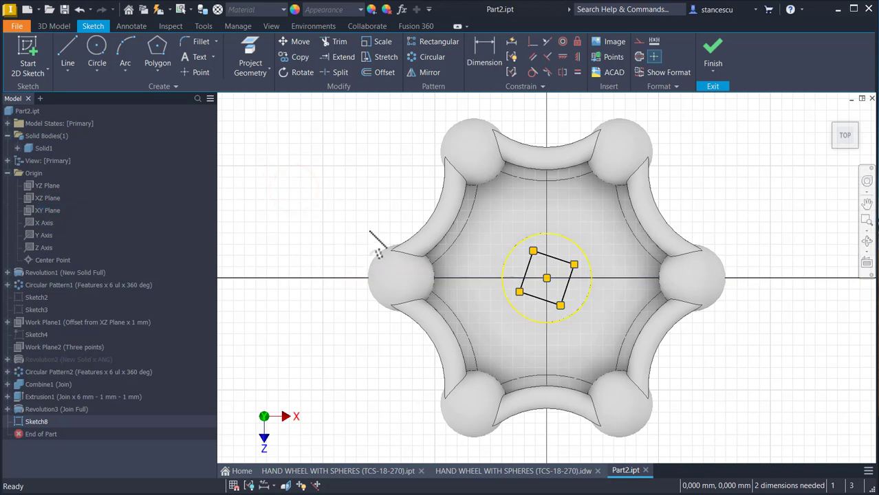
pyautogui.click(226, 186)
# Step: Square up the four-sided polygon by applying a vertical constraint to its side
pyautogui.click(577, 56)
pyautogui.click(566, 289)
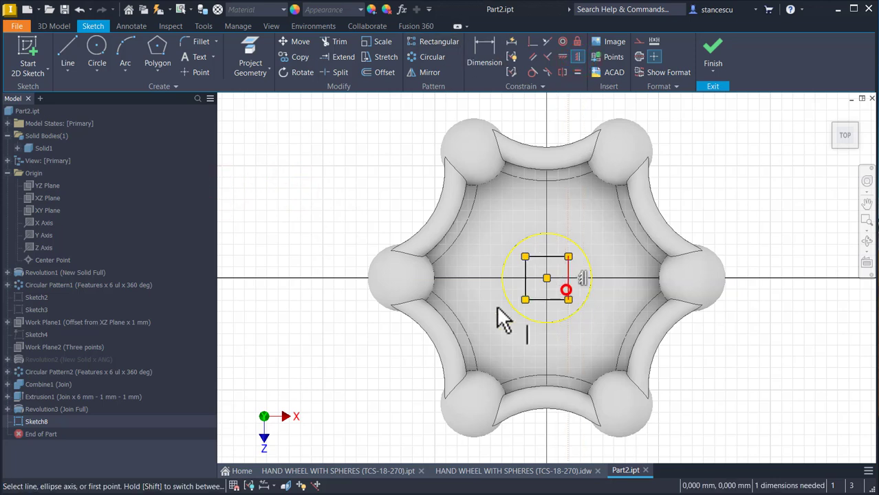
pyautogui.click(371, 176)
pyautogui.press('Escape')
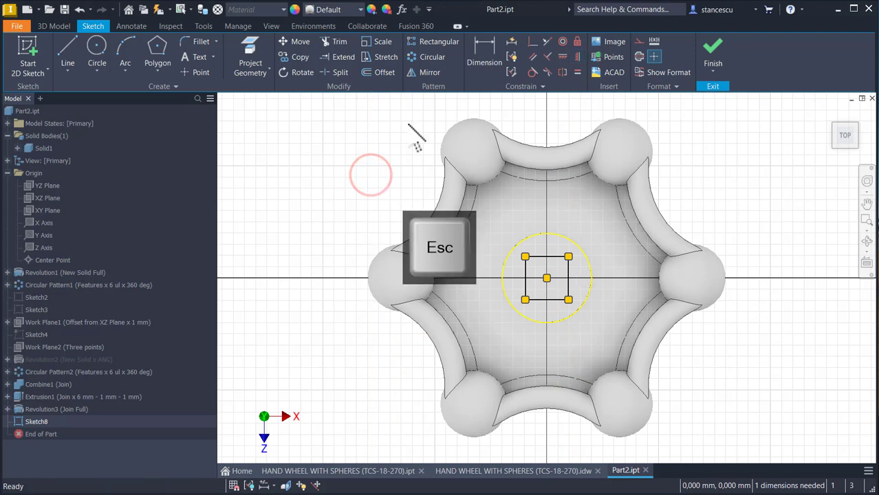
# Step: Dimension the square's side on the hub's top face as 9 mm and finish the sketch
pyautogui.click(482, 60)
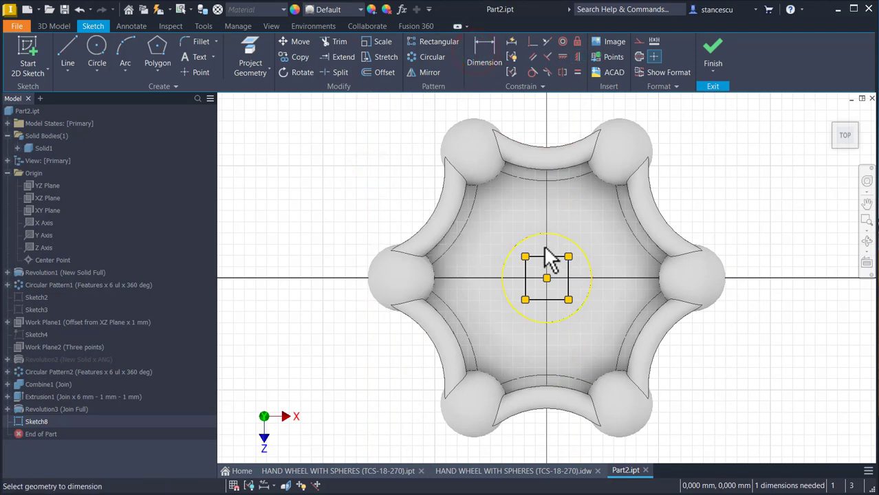
pyautogui.click(539, 255)
pyautogui.click(545, 227)
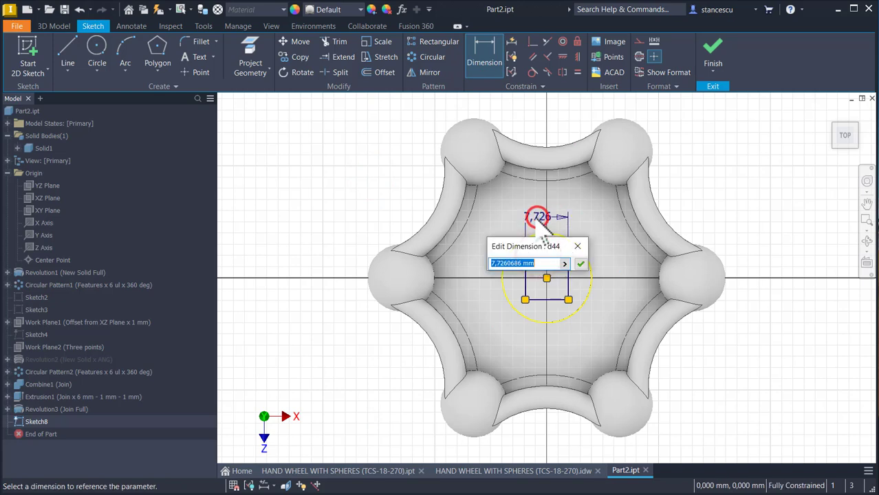
pyautogui.write('9')
pyautogui.press('Return')
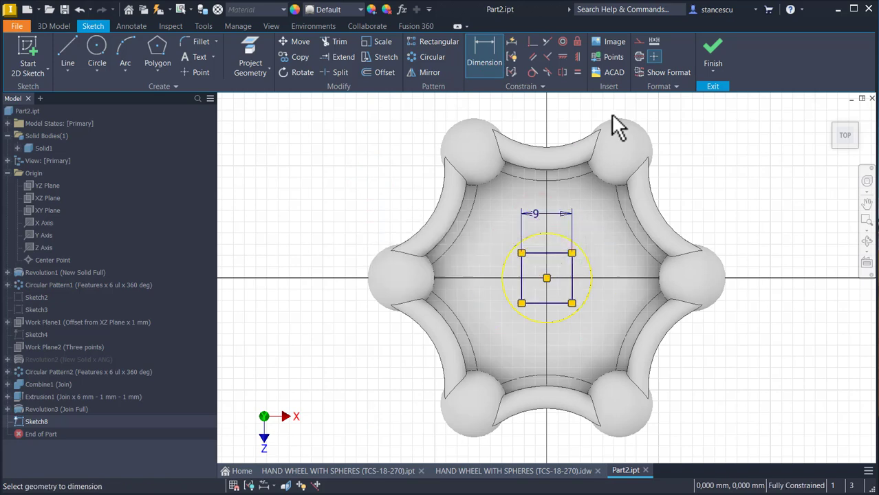
pyautogui.click(711, 55)
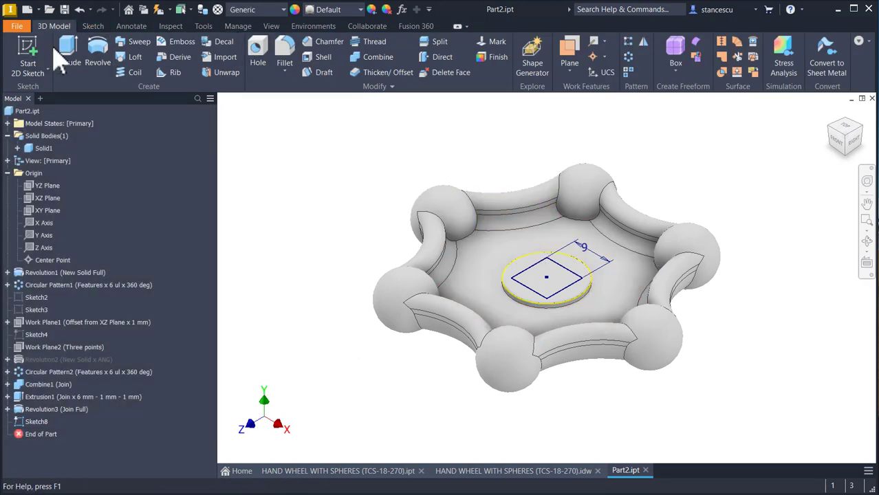
# Step: Extrude the square profile downward as a Through All cut to open the hub
pyautogui.click(73, 50)
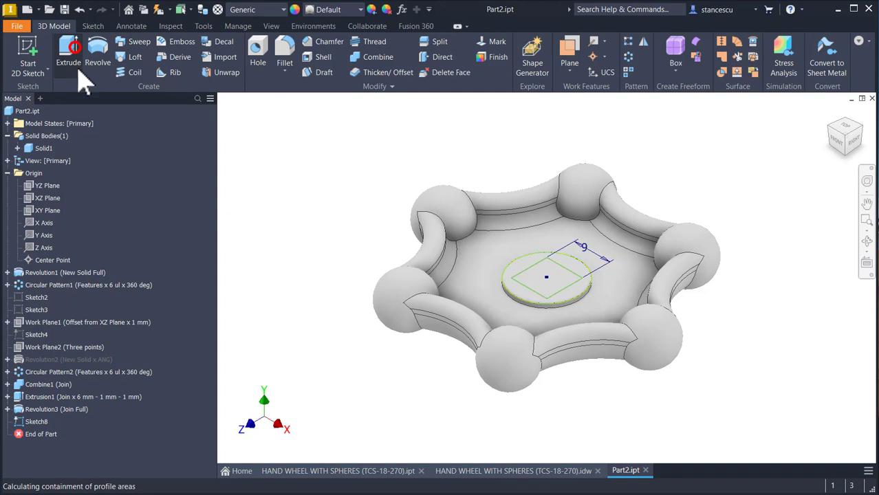
pyautogui.click(559, 275)
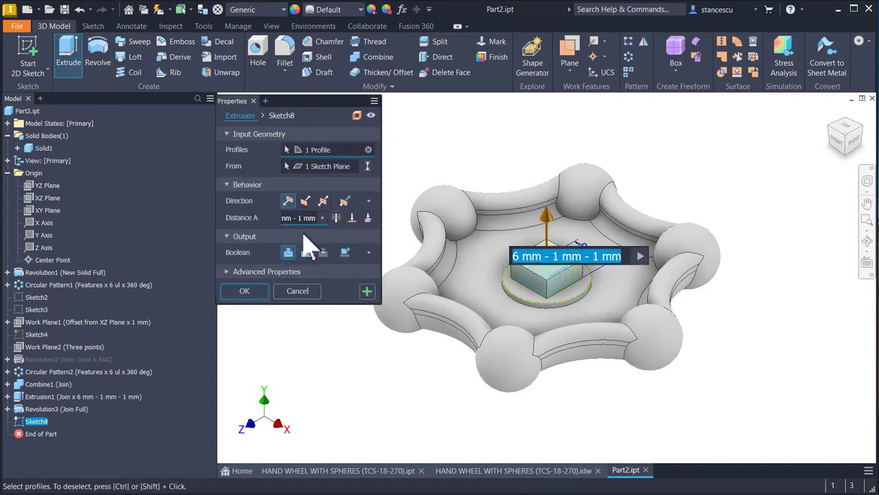
pyautogui.click(336, 219)
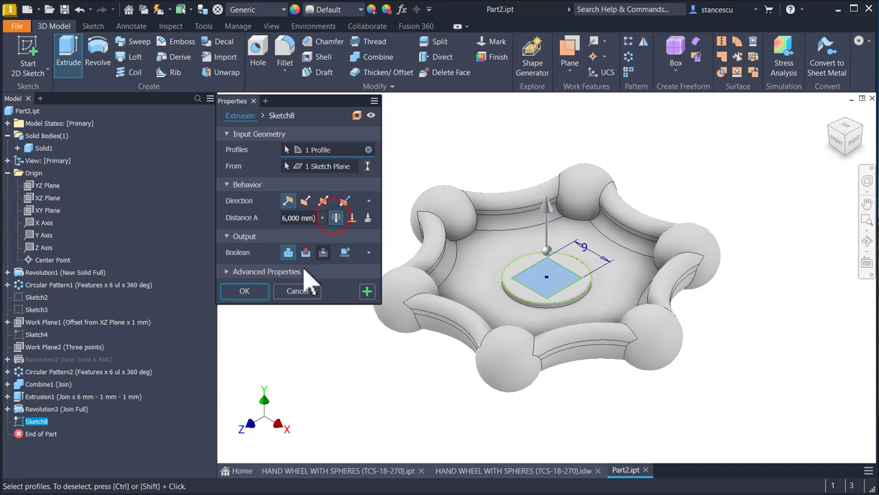
pyautogui.click(306, 253)
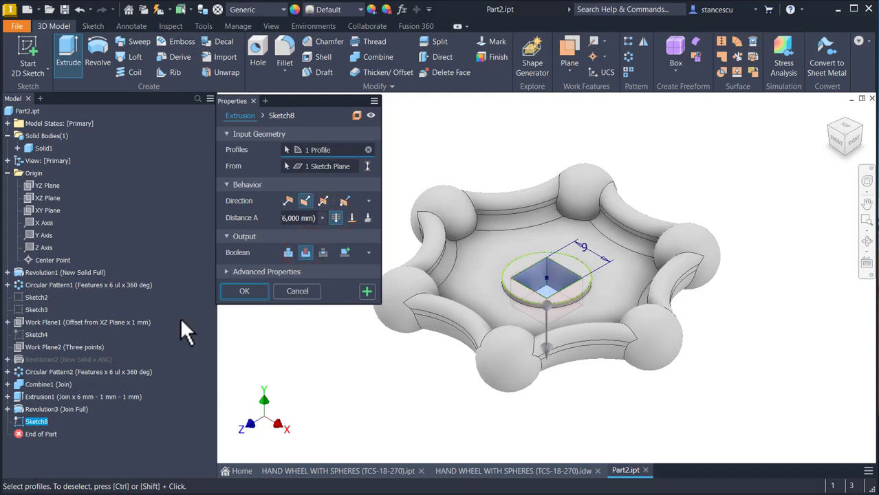
pyautogui.click(244, 292)
pyautogui.click(588, 179)
pyautogui.keyDown('shift'); pyautogui.moveTo(570, 360); pyautogui.dragTo(396, 327, button='middle'); pyautogui.keyUp('shift')
pyautogui.press('F6')
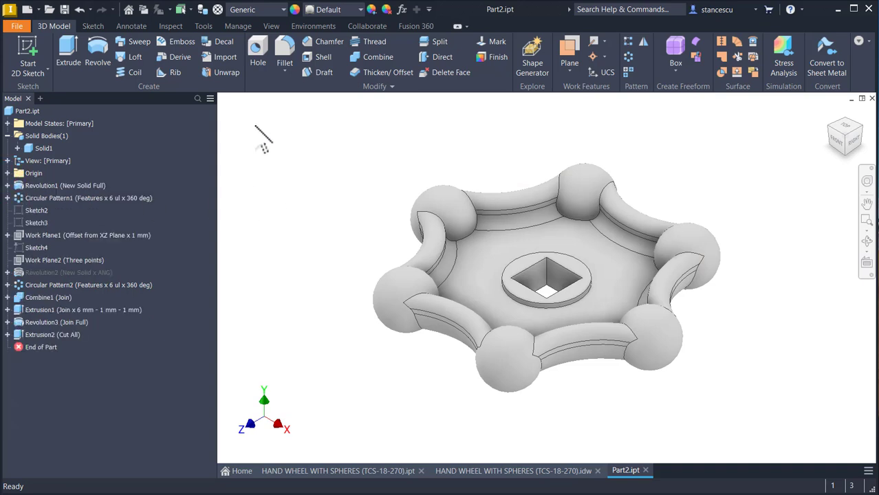
# Step: Assign the material Steel, Cast from the Inventor Material Library to the hand wheel
pyautogui.click(278, 11)
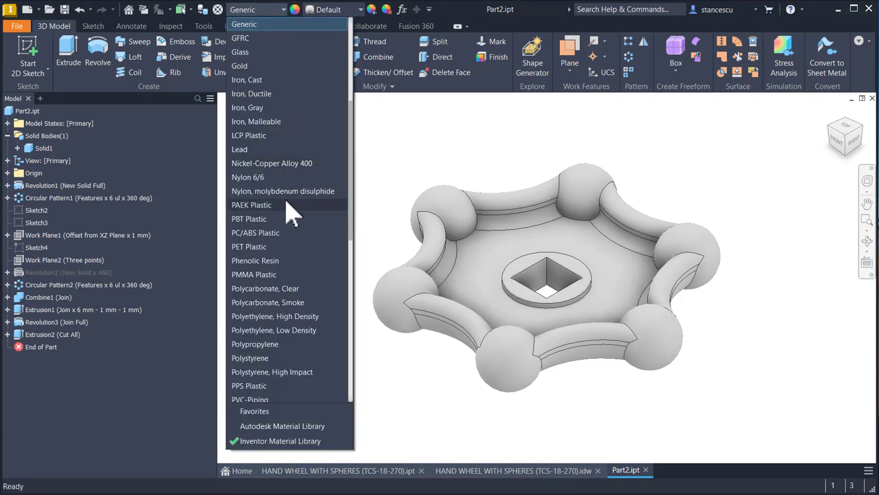
pyautogui.scroll(-7, 289, 217)
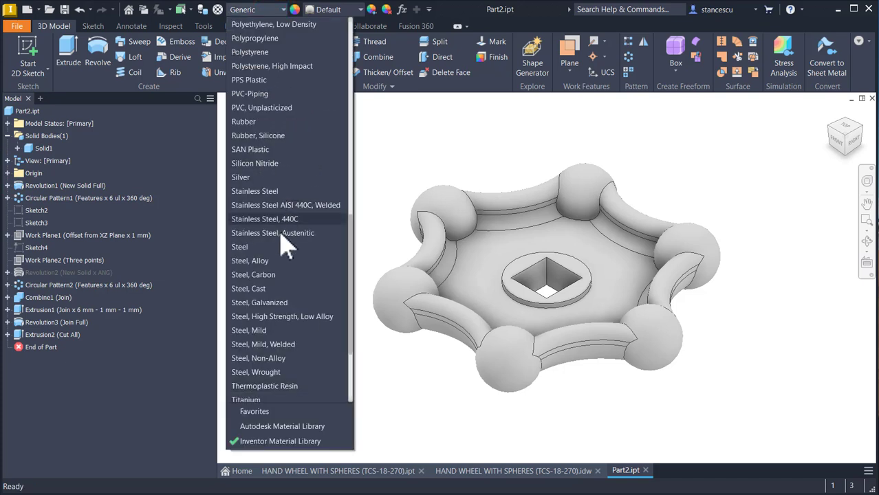
pyautogui.click(254, 289)
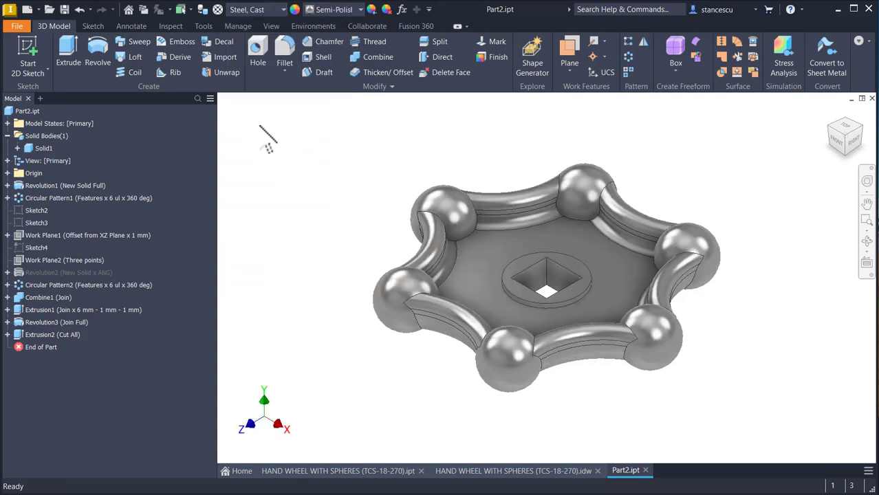
# Step: Set the visual style to Shaded so the hand wheel displays without model edges
pyautogui.click(272, 26)
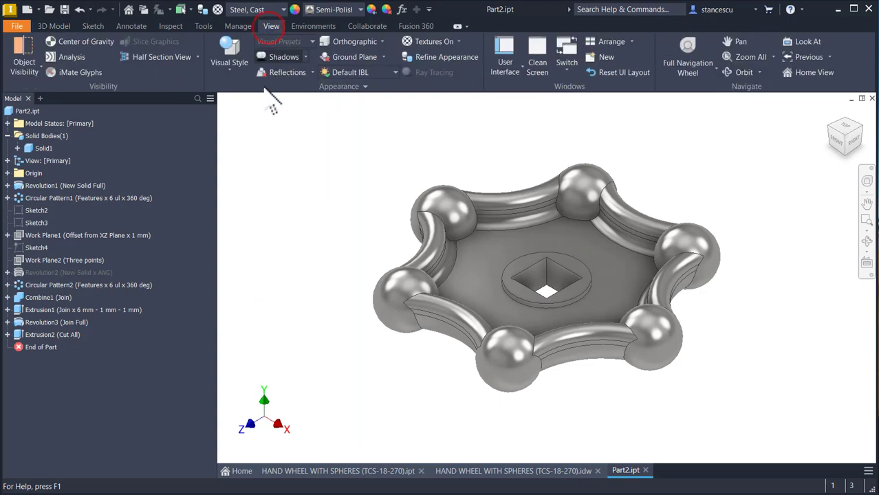
pyautogui.click(231, 60)
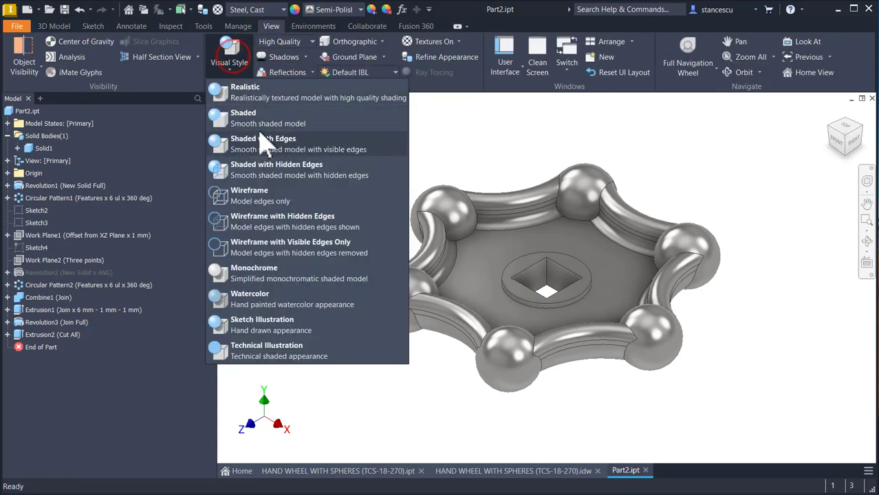
pyautogui.click(252, 123)
pyautogui.click(320, 171)
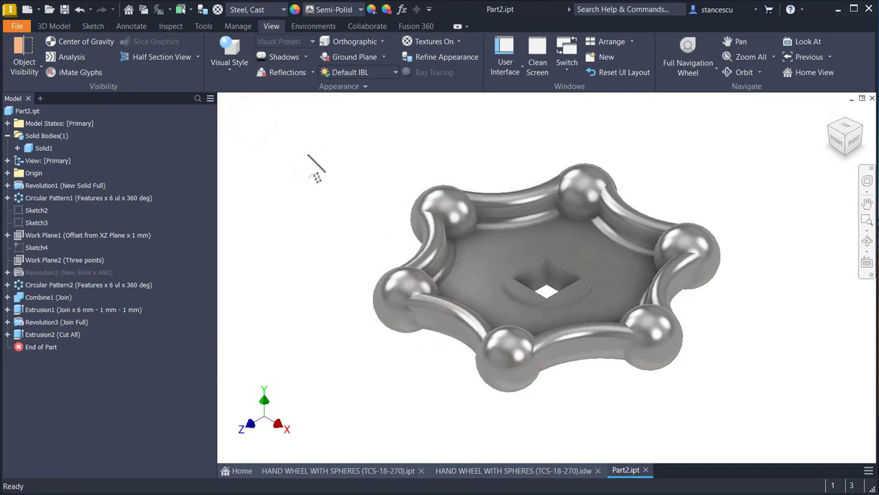
pyautogui.keyDown('shift'); pyautogui.moveTo(317, 168); pyautogui.dragTo(316, 168, button='middle'); pyautogui.keyUp('shift')
pyautogui.press('F6')
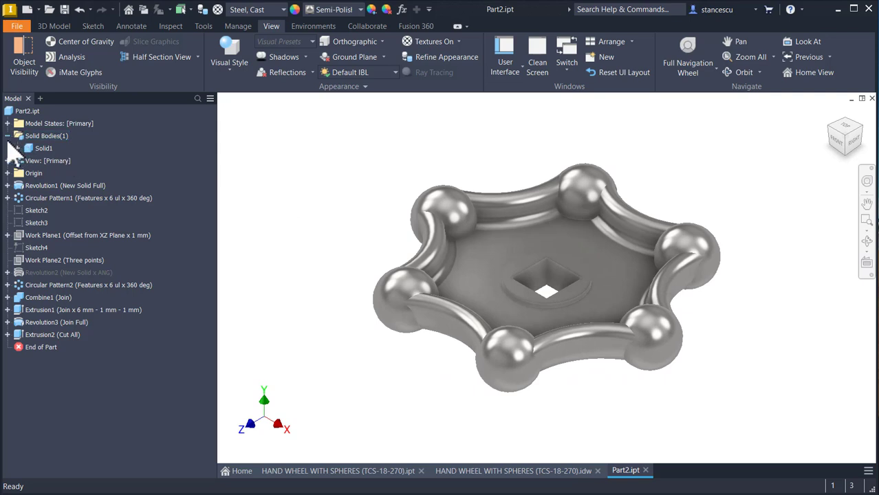
# Step: Open the part's iProperties and update its physical properties
pyautogui.click(6, 136)
pyautogui.click(8, 112)
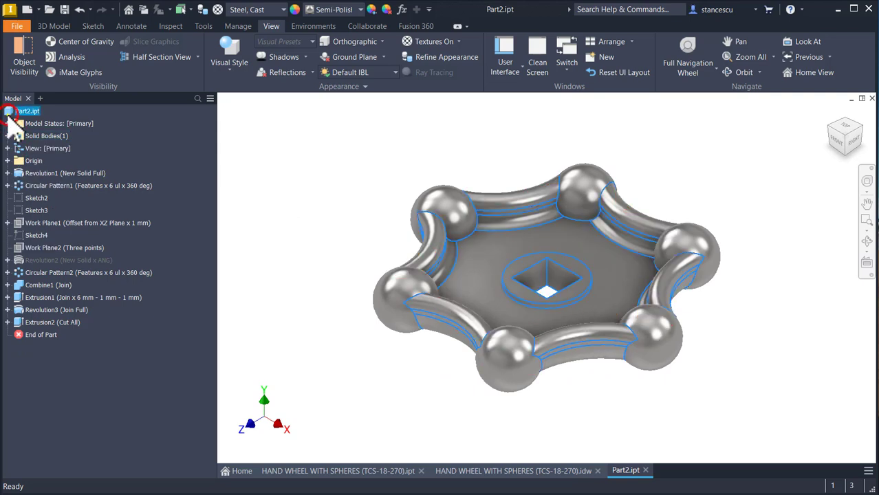
pyautogui.rightClick(9, 111)
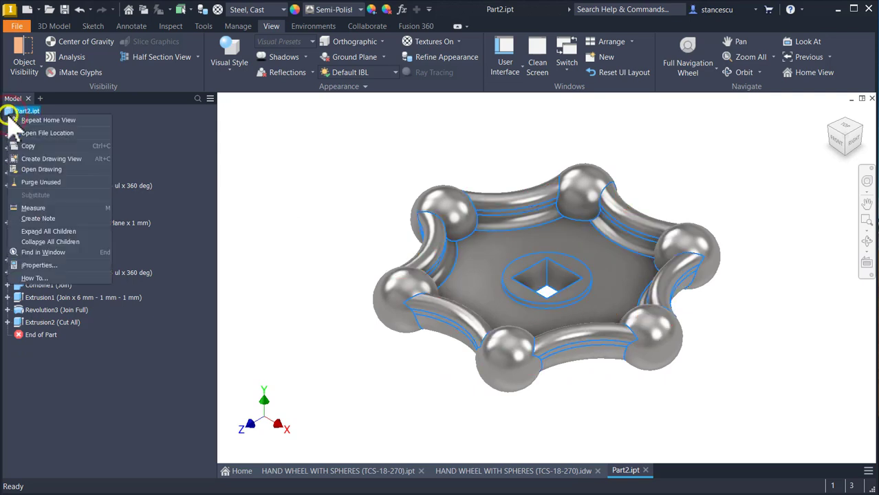
pyautogui.click(49, 265)
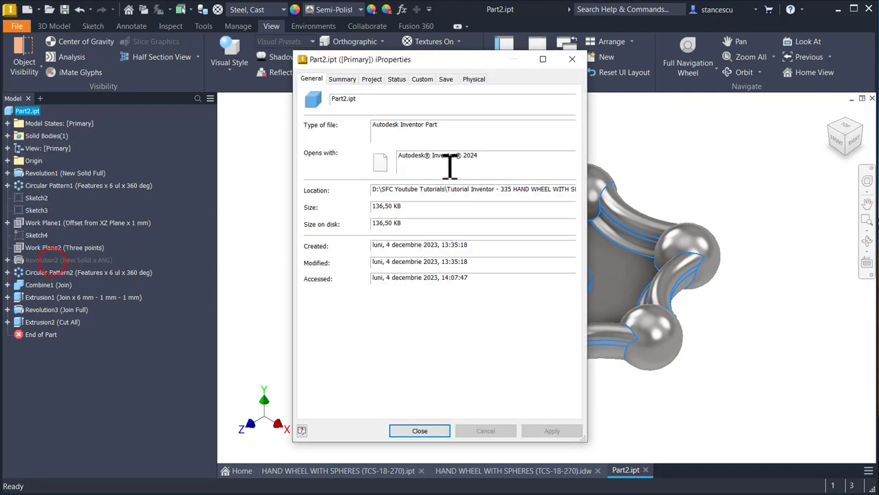
pyautogui.click(482, 77)
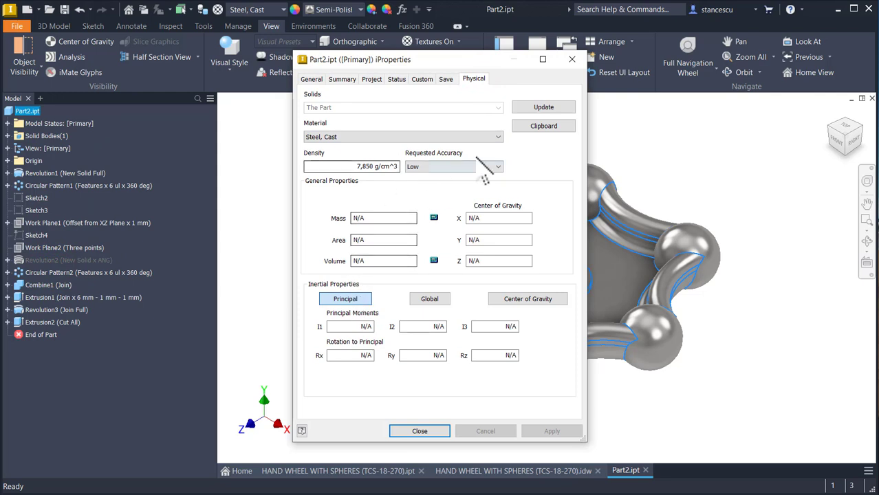
pyautogui.click(540, 108)
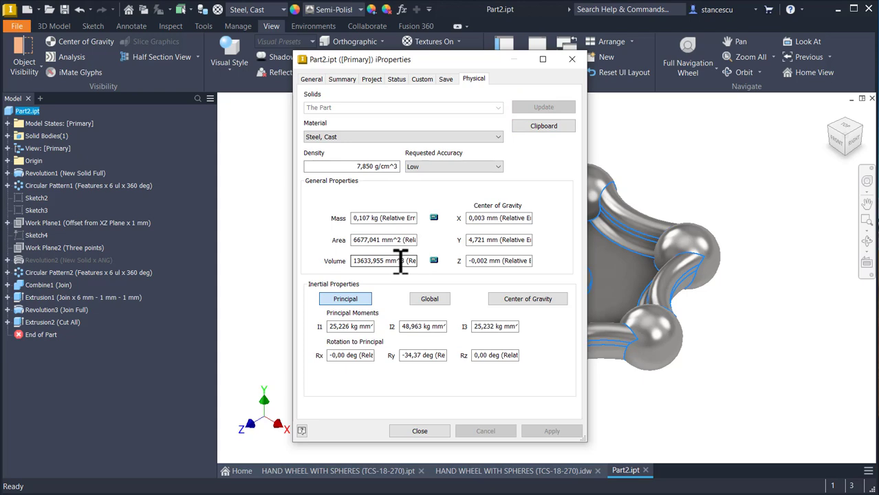
# Step: Copy the part's volume value with its mm^3 unit from the physical properties and close the iProperties
pyautogui.moveTo(406, 261); pyautogui.dragTo(334, 262)
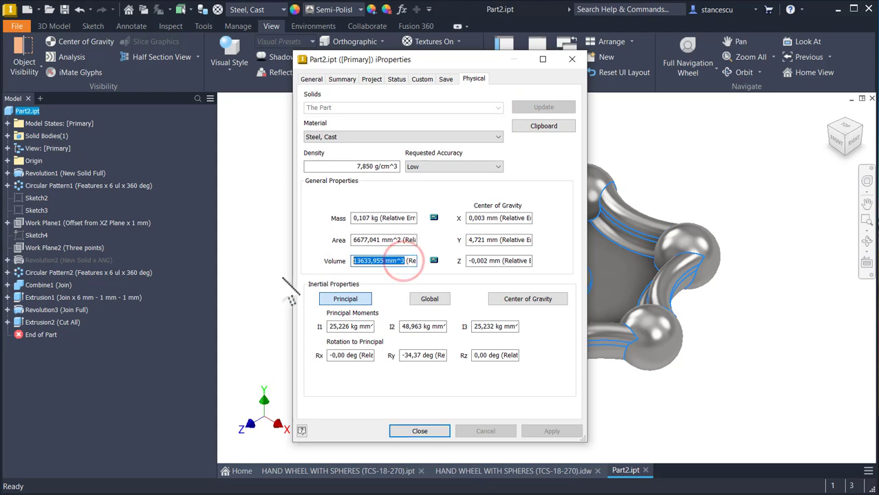
pyautogui.hotkey('ctrl', 'c')
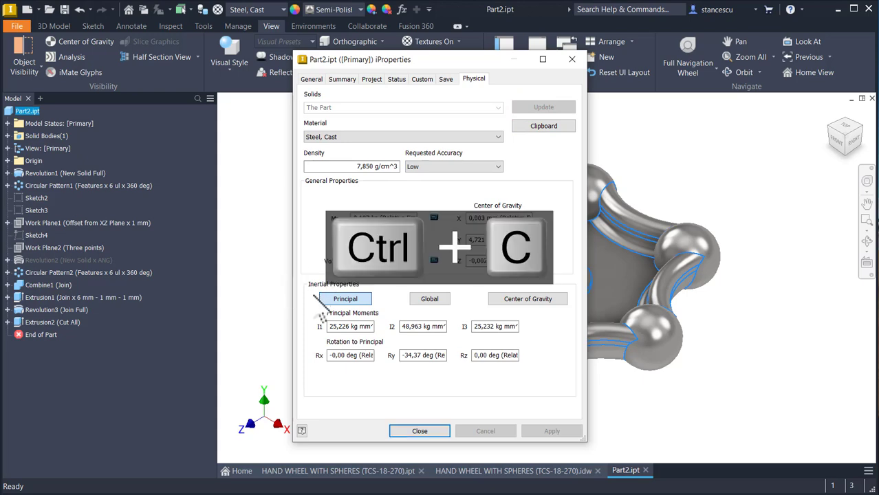
pyautogui.click(435, 432)
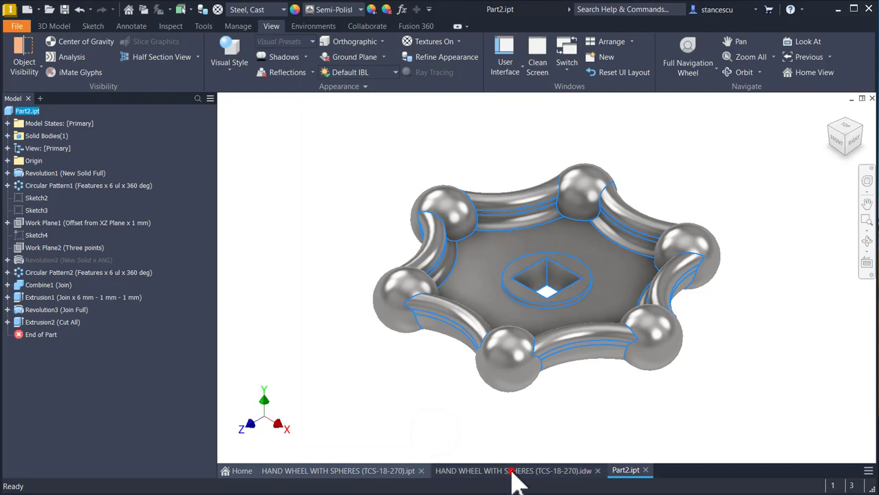
# Step: In HAND WHEEL WITH SPHERES (TCS-18-270).idw, paste the copied volume on a second line of the volume note, aligned beneath the existing value
pyautogui.click(509, 471)
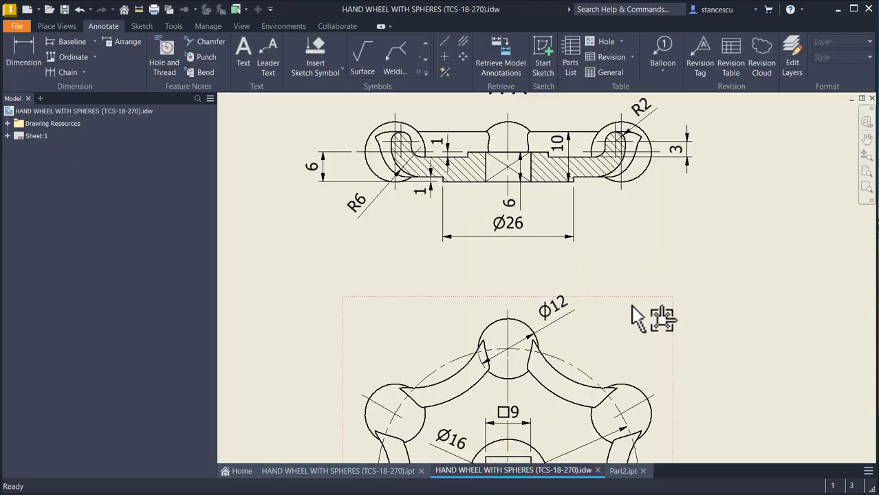
pyautogui.press('Num_Lock')
pyautogui.doubleClick(722, 412)
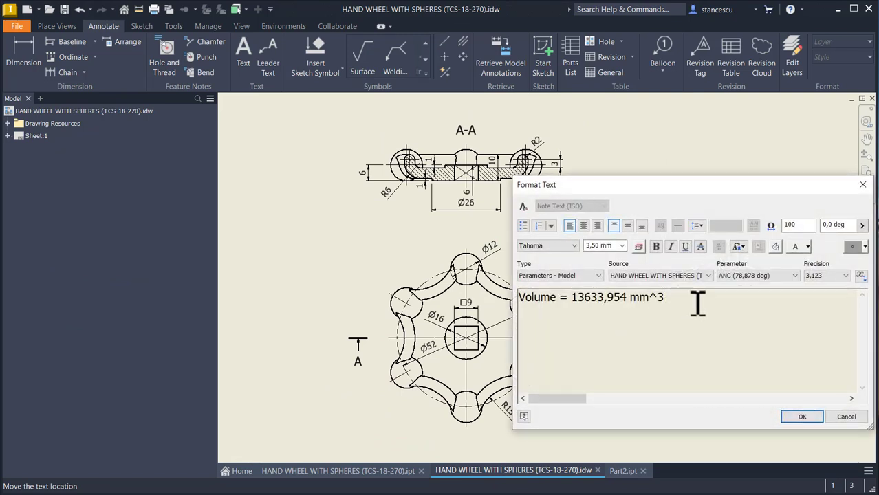
pyautogui.press('Return')
pyautogui.hotkey('ctrl', 'v')
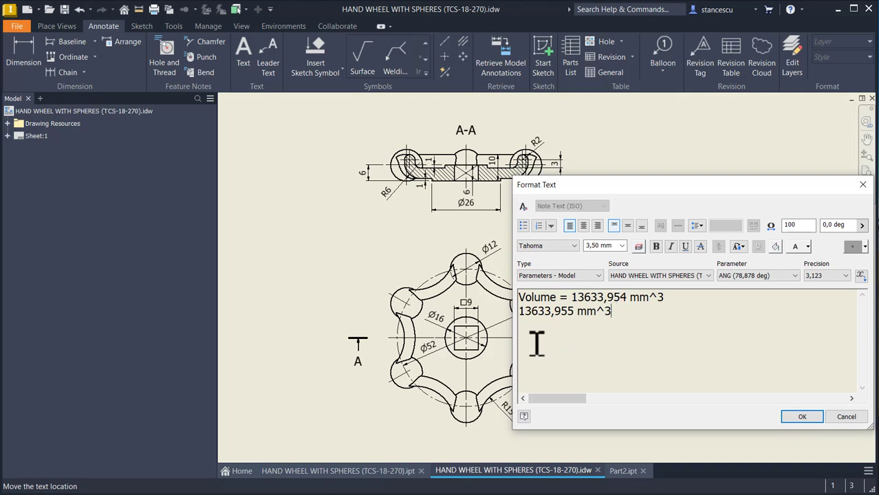
pyautogui.press('Home')
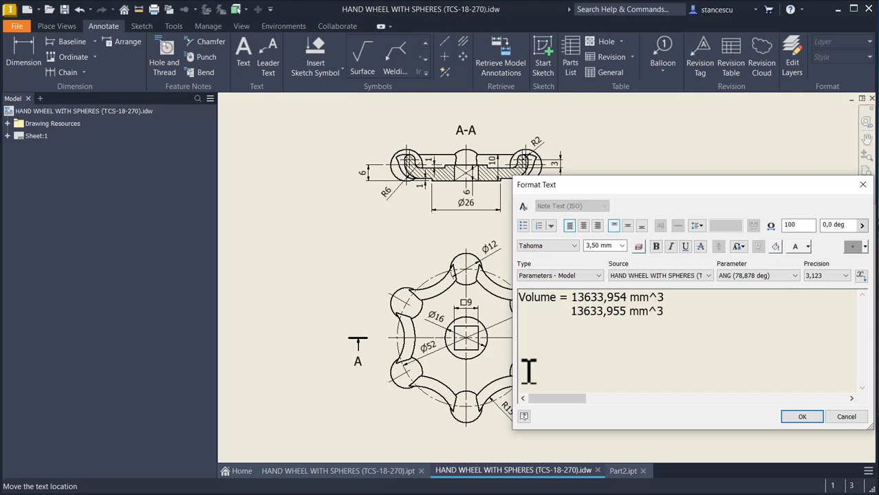
# Step: Delete the old value and extra spacing so the drawing note reads Volume = 13633,955 mm^3, and accept the text
pyautogui.click(572, 295)
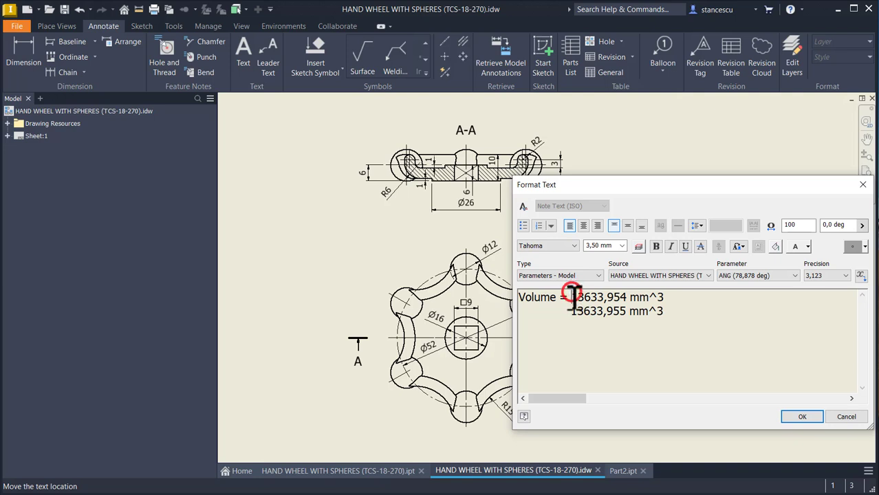
pyautogui.keyDown('shift'); pyautogui.click(665, 297); pyautogui.keyUp('shift')
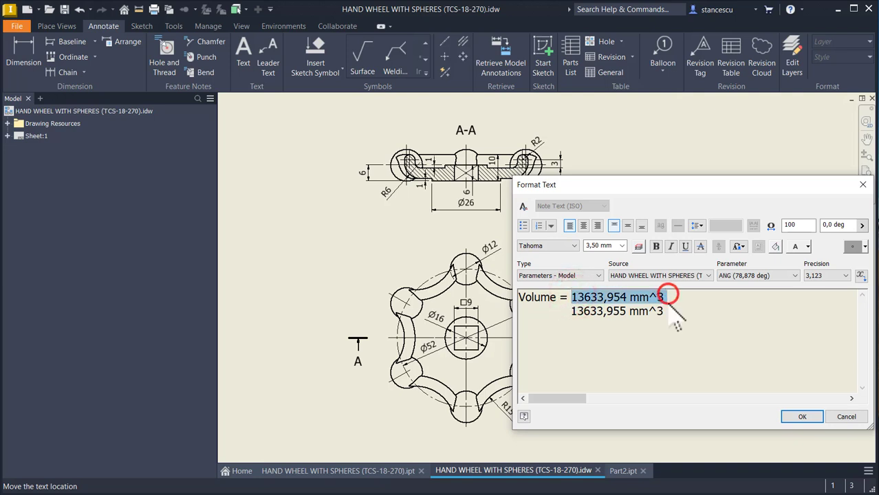
pyautogui.press('Delete')
pyautogui.press('Delete')
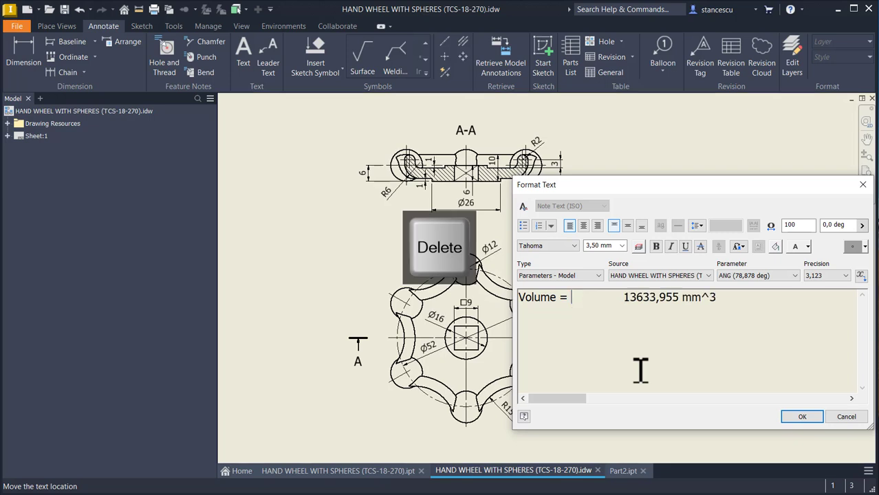
pyautogui.hotkey('ctrl', 'shift', 'Right')
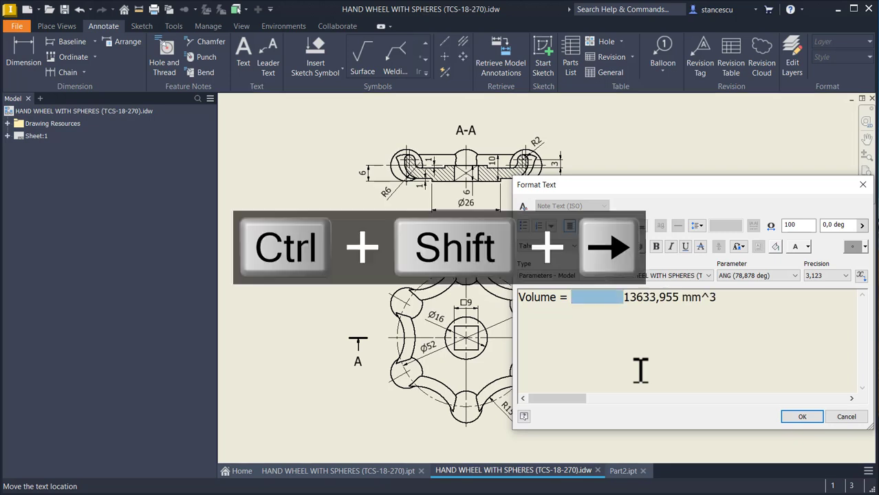
pyautogui.press('Delete')
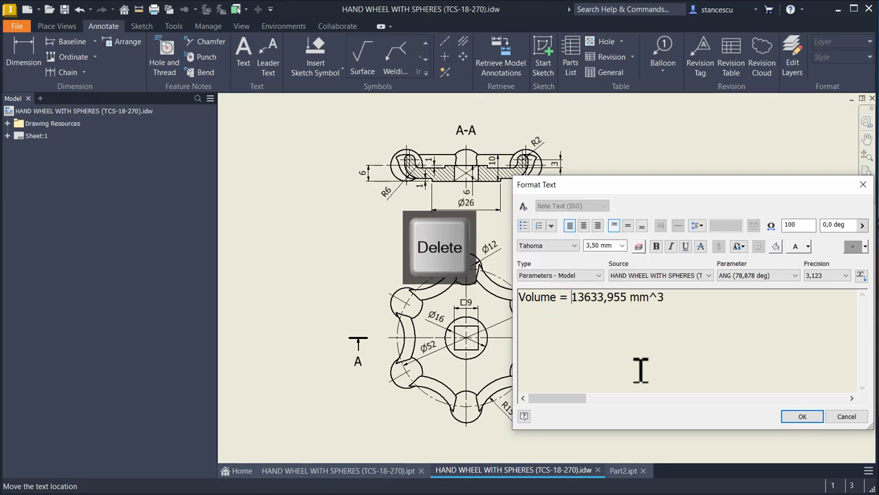
pyautogui.click(802, 418)
pyautogui.click(620, 181)
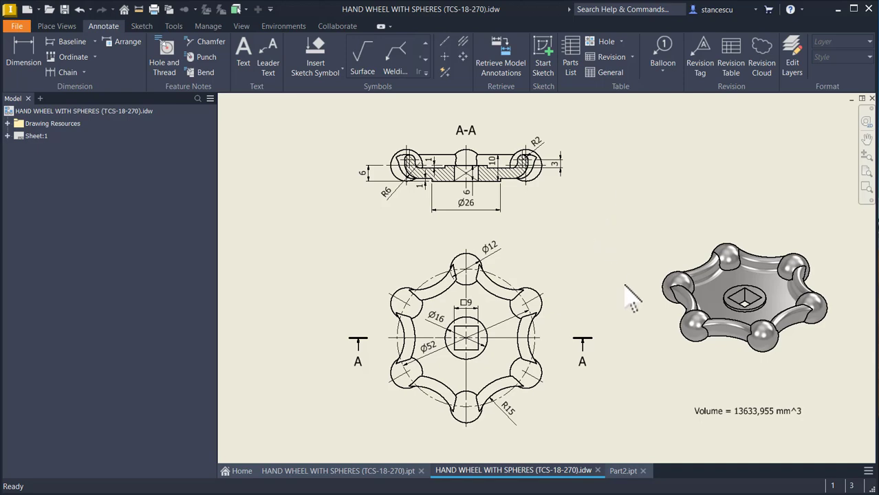
# Step: Return to Part2.ipt and examine up close how a sphere meets the curved rim, then restore the home view
pyautogui.click(617, 473)
pyautogui.scroll(6, 365, 361)
pyautogui.keyDown('shift'); pyautogui.moveTo(362, 362); pyautogui.dragTo(379, 304, button='middle'); pyautogui.keyUp('shift')
pyautogui.moveTo(482, 113); pyautogui.dragTo(495, 213, button='middle')
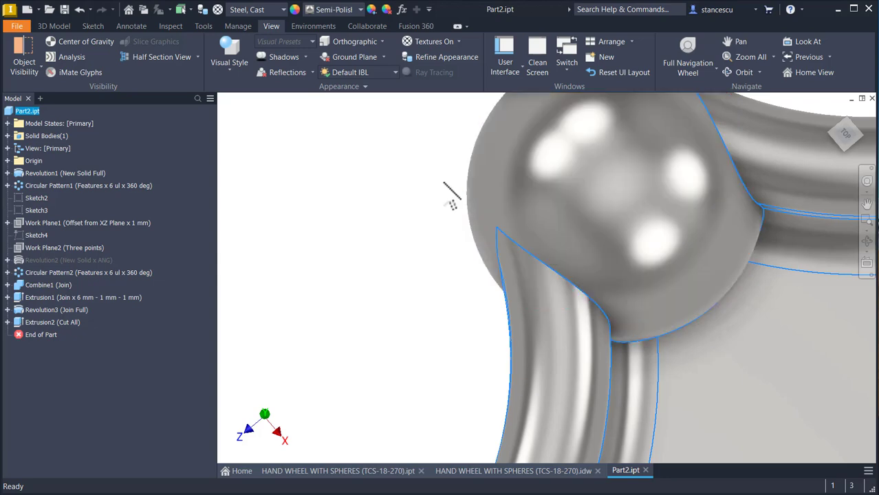
pyautogui.keyDown('shift'); pyautogui.moveTo(504, 196); pyautogui.dragTo(507, 249, button='middle'); pyautogui.keyUp('shift')
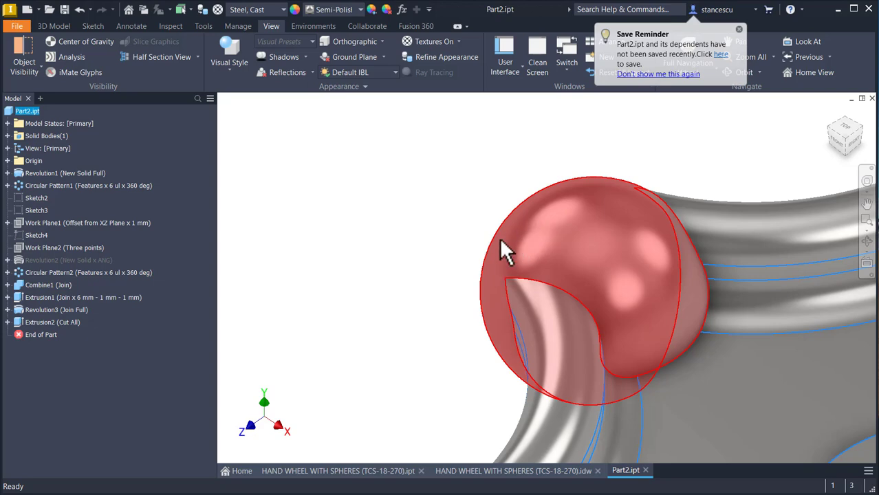
pyautogui.click(394, 201)
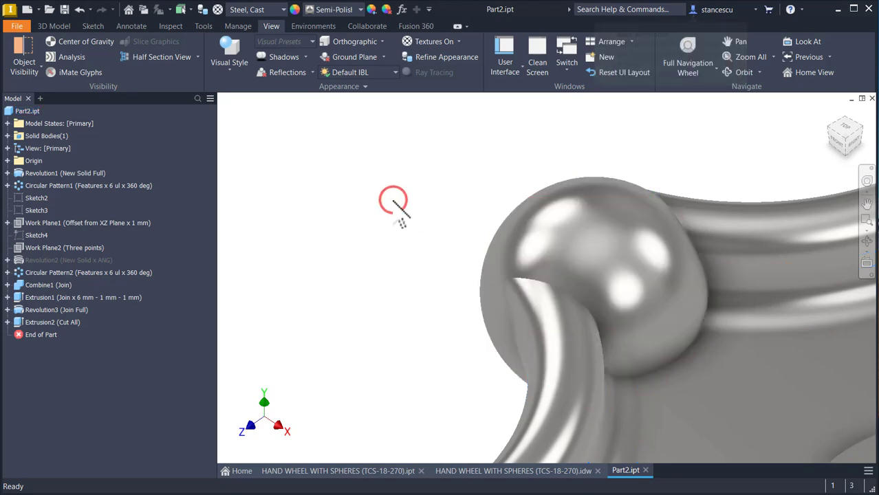
pyautogui.press('F6')
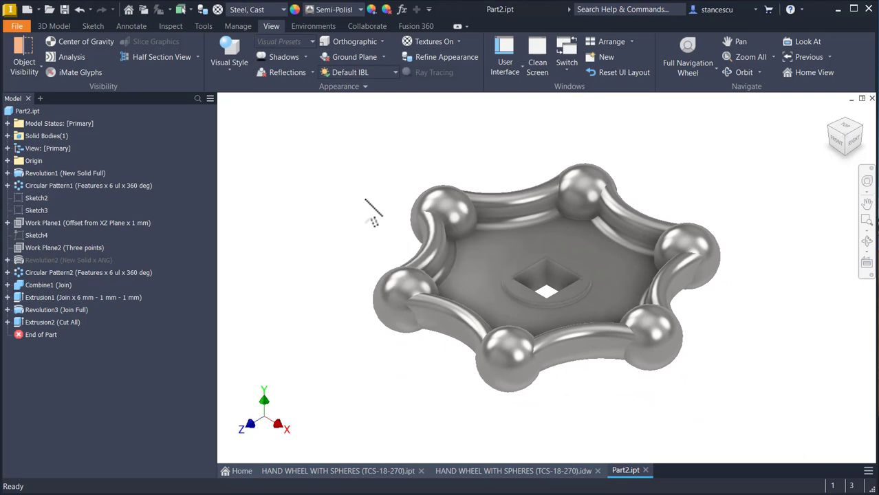